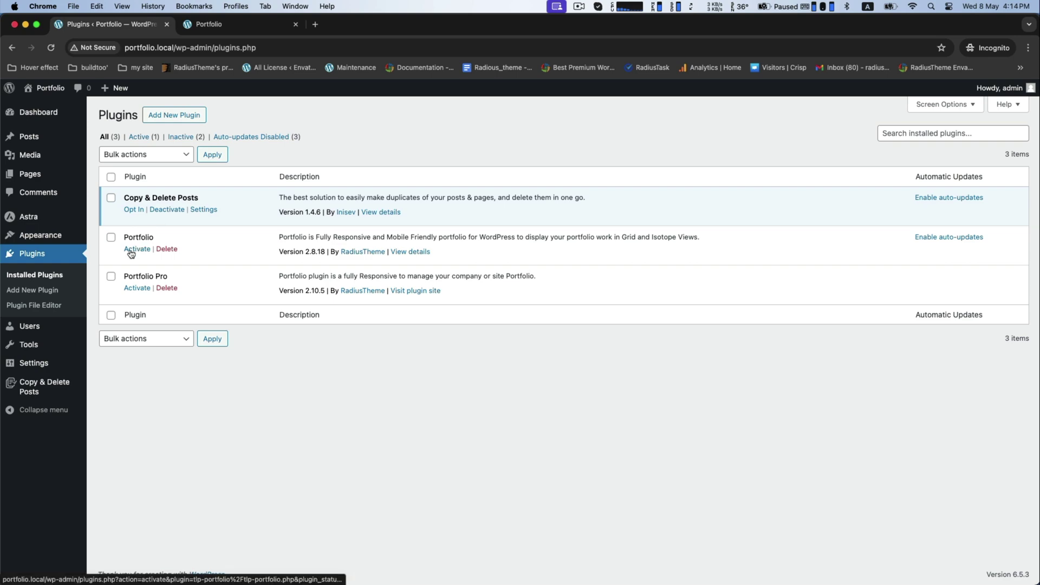
Activate Portfolio Pro from Installed Plugins and decline the plugin rating request with No Thanks
mouse_move(42, 393)
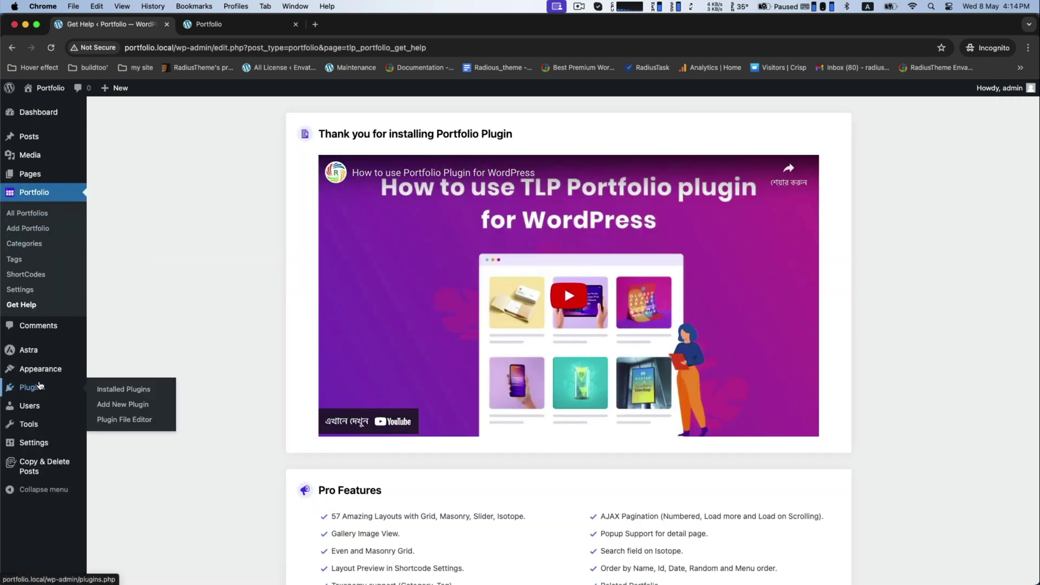
click(110, 391)
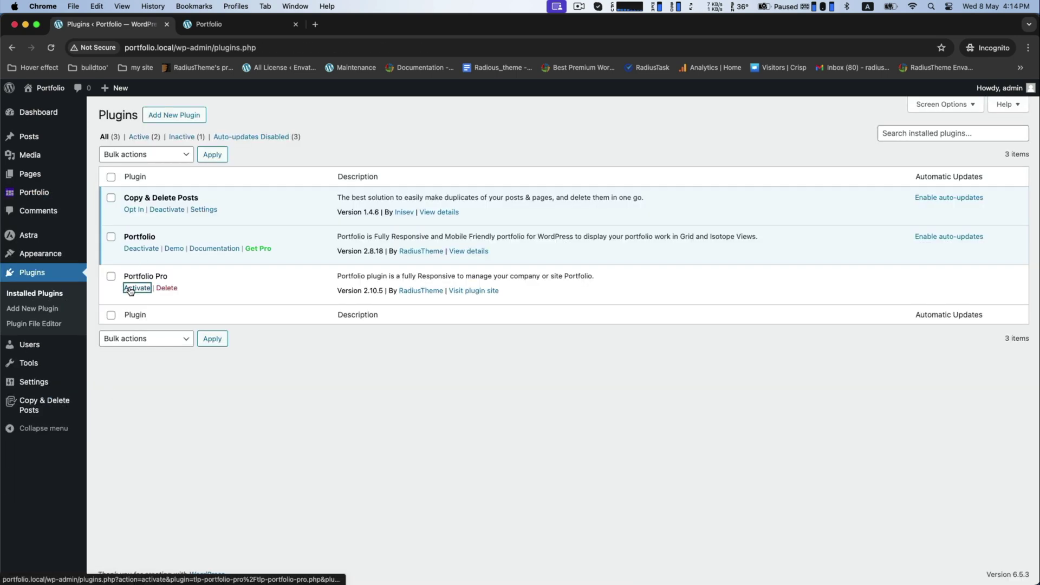
click(131, 289)
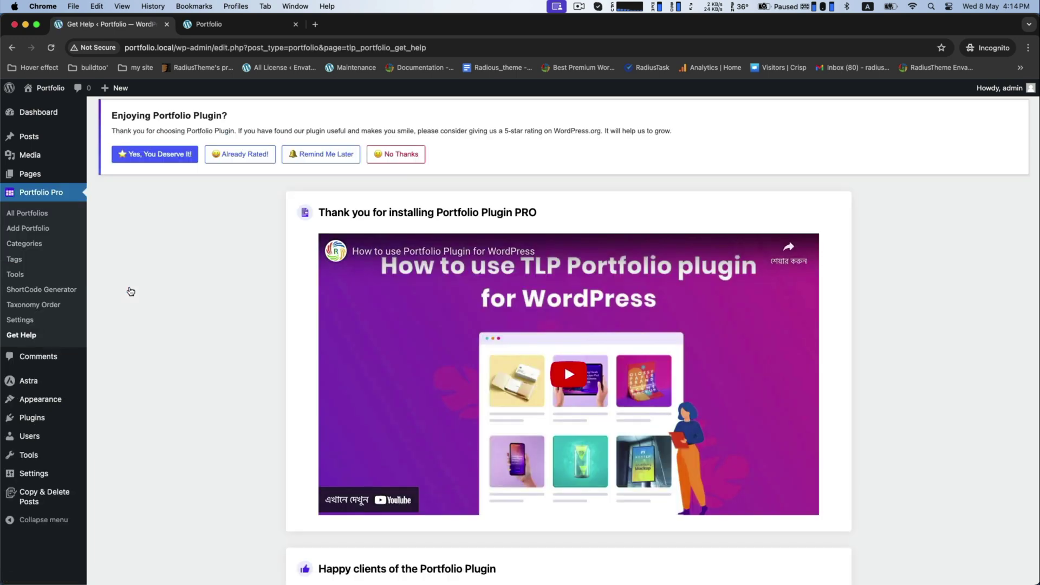
click(396, 154)
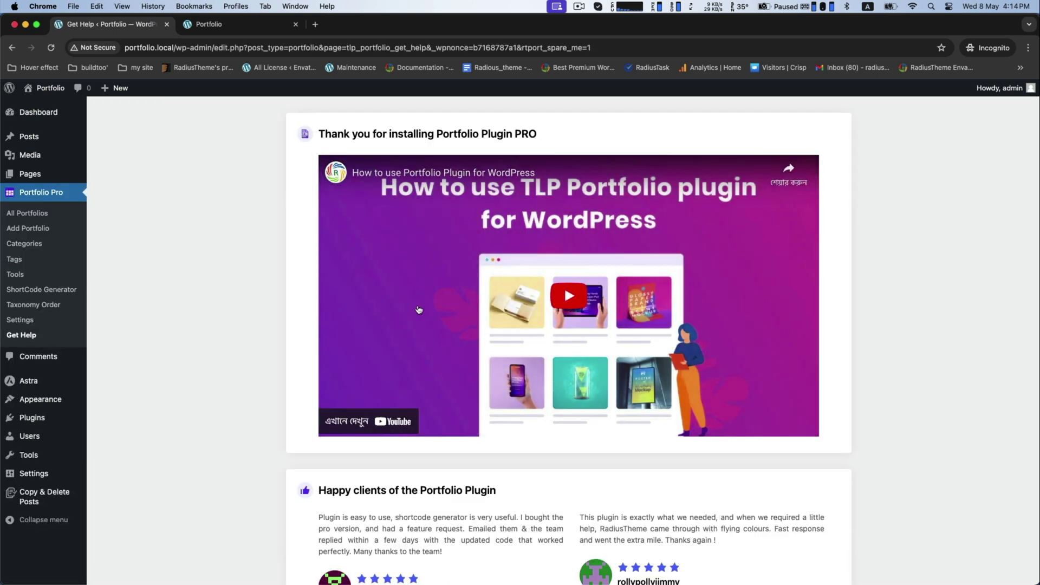
scroll(419, 310, down, 5)
scroll(177, 300, up, 5)
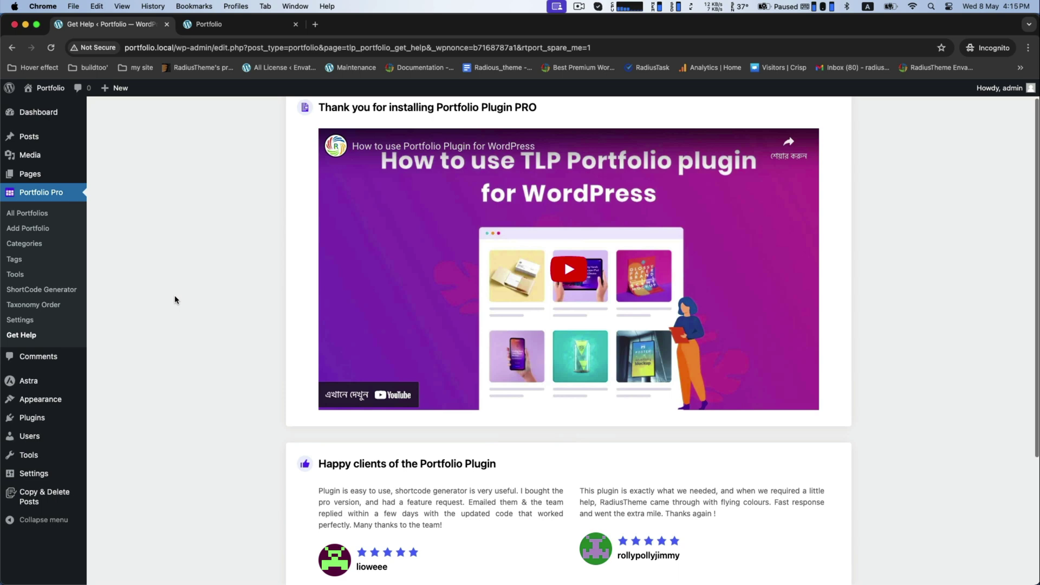
Add the Web Design, Graphics Design and Digital Marketing categories on the Portfolio Categories page
click(22, 247)
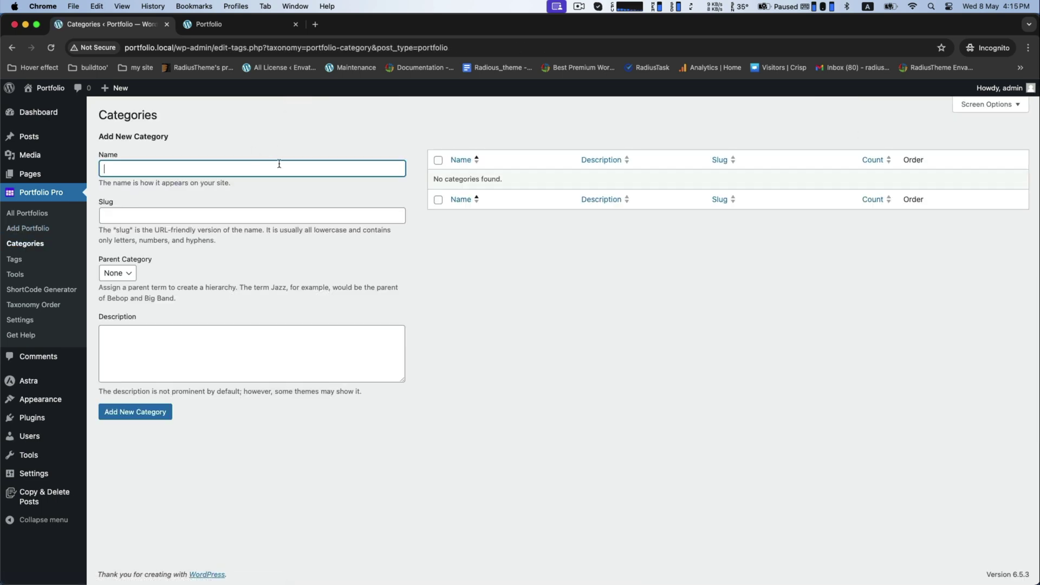
text(Web Design)
key(Return)
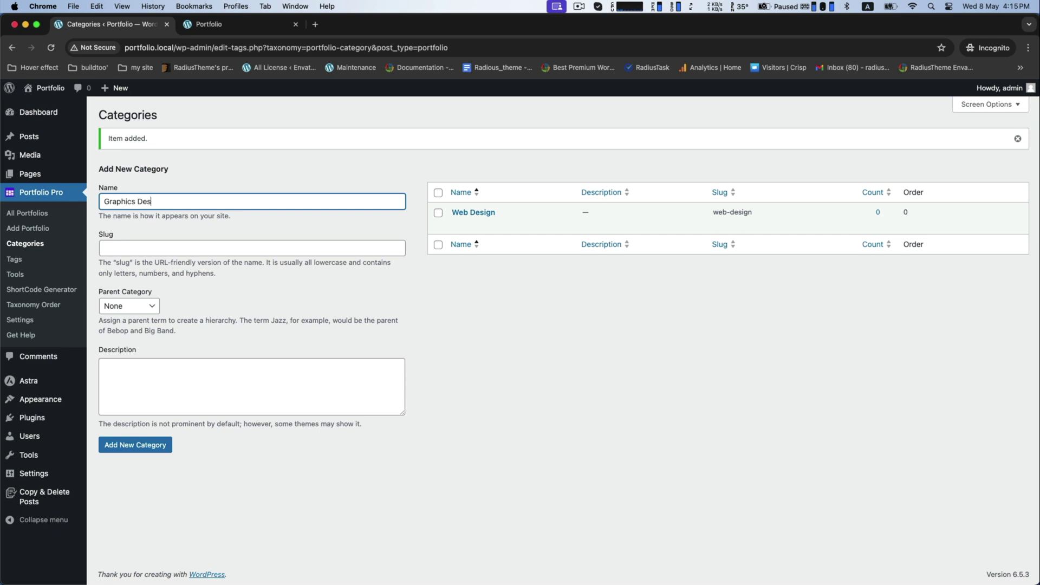
click(102, 442)
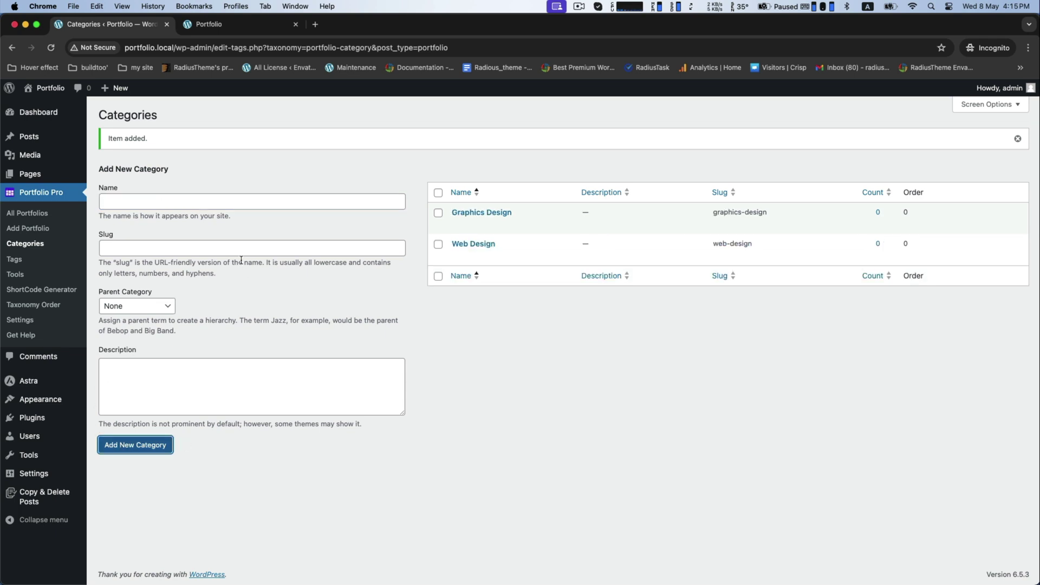
click(237, 205)
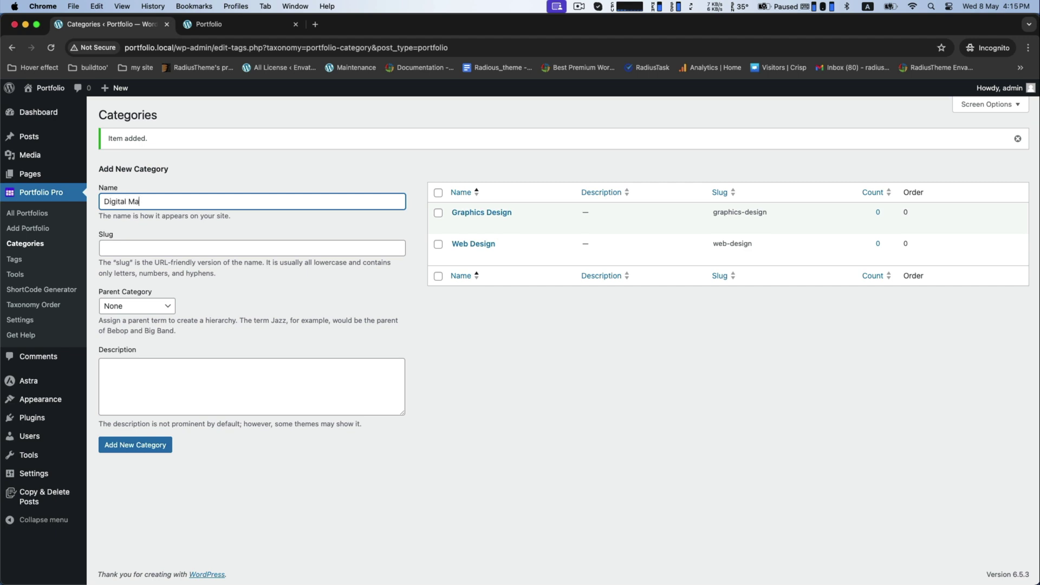
click(151, 445)
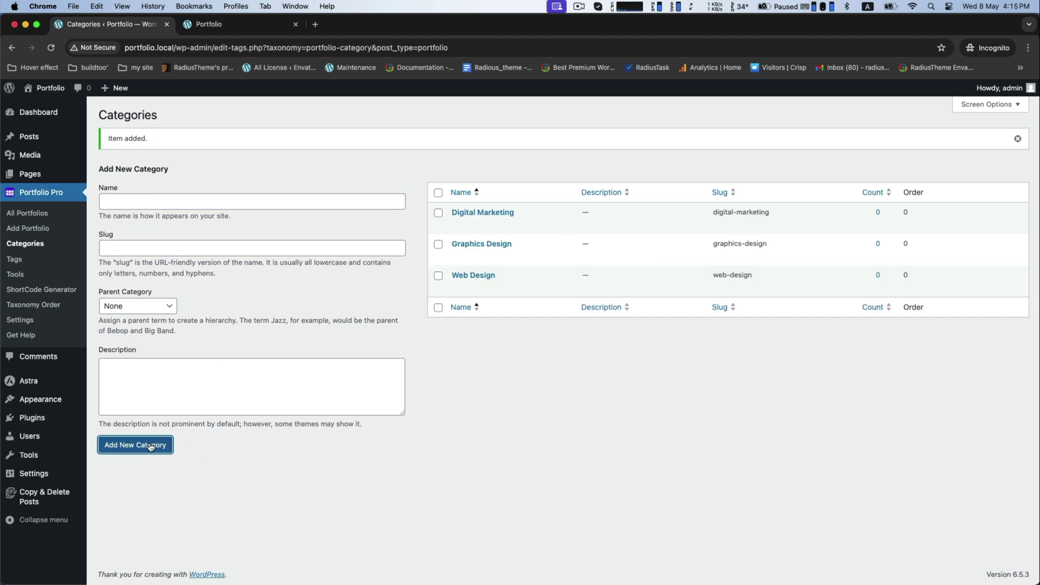
Start a new portfolio item titled 'Web Design Projects 1'
click(12, 228)
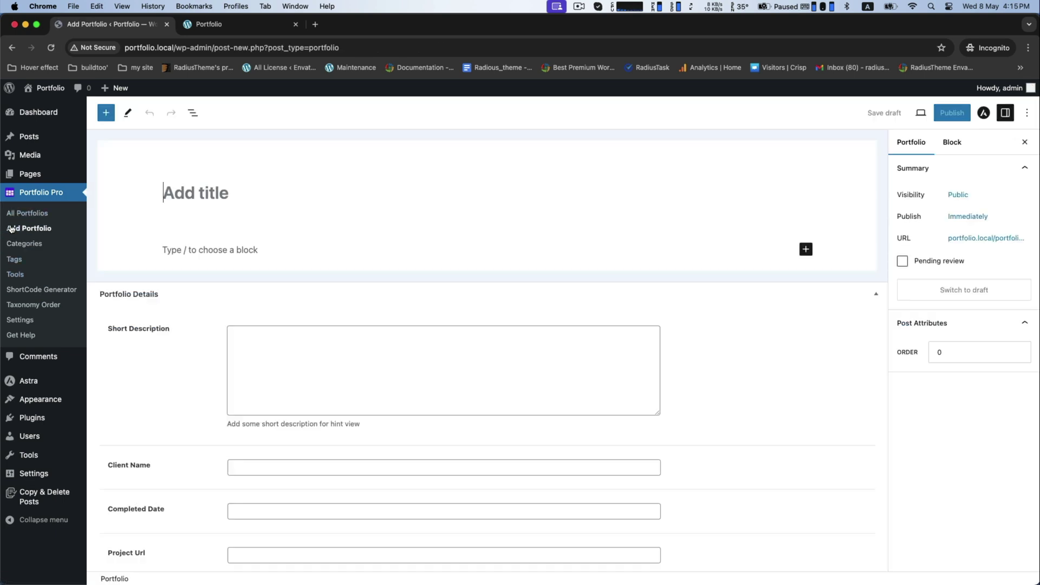
text(Web D)
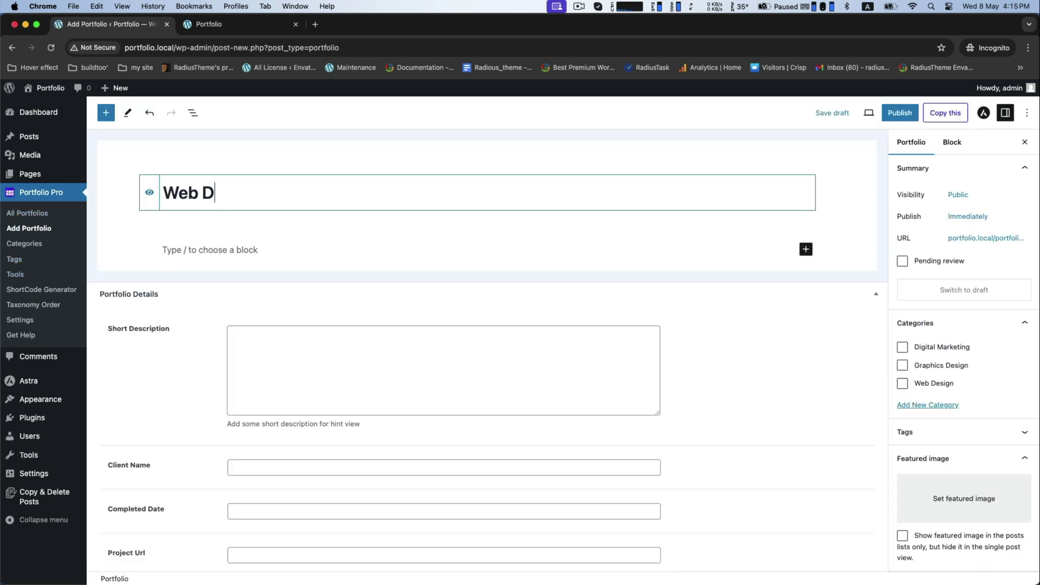
text(esign Projects )
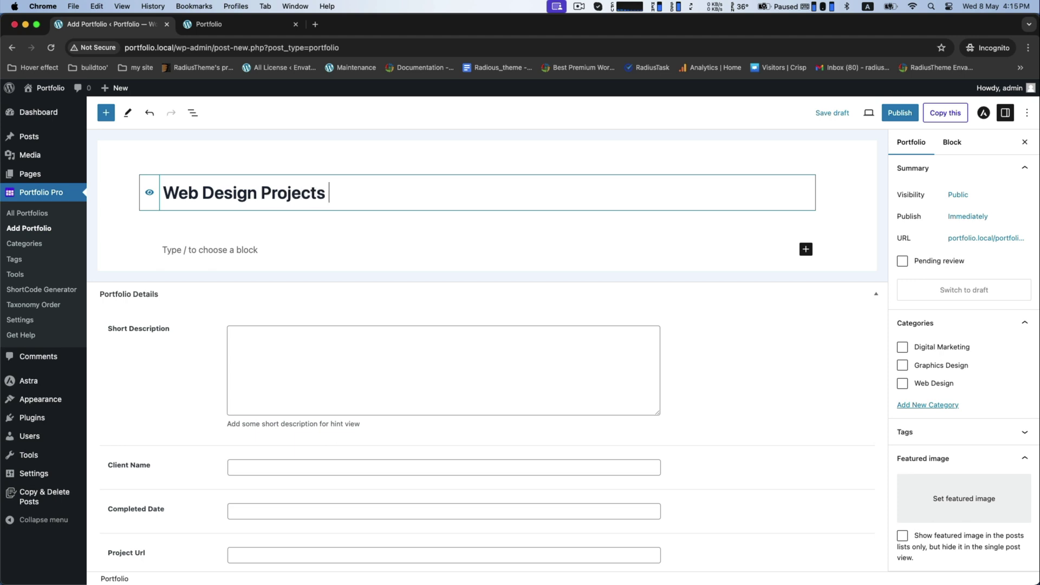
text(1)
click(514, 355)
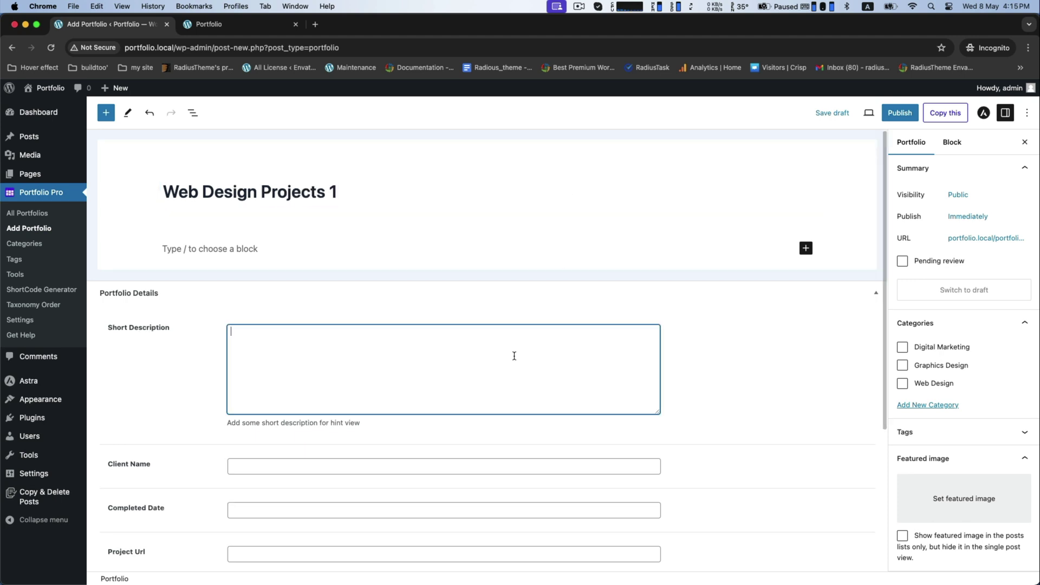
Fill two body paragraphs with repeated copies of 'Write your web design project details here'
click(205, 248)
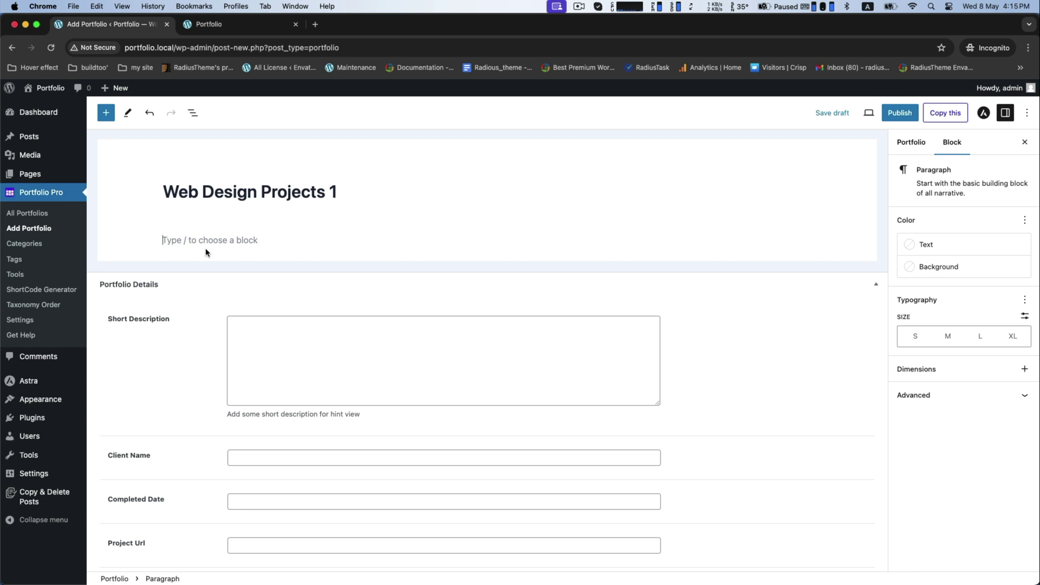
text(Write your web design prj)
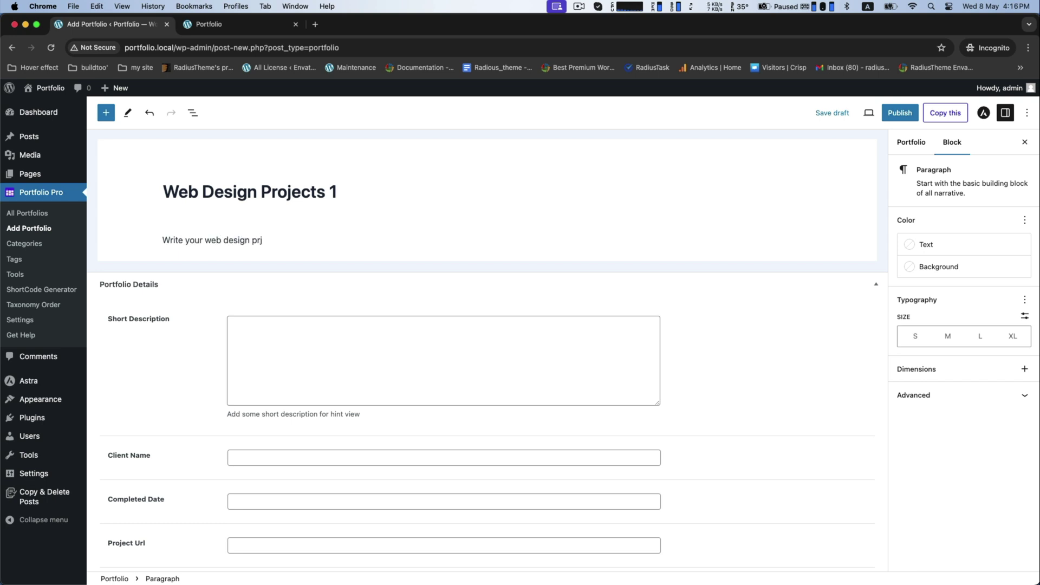
text(oject details here)
key(super+a)
key(super+c)
key(super+v)
key(super+v)
key(super+v)
key(super+v)
key(super+v)
key(super+v)
key(super+v)
key(super+v)
key(super+v)
key(super+v)
key(super+v)
key(super+v)
key(Return)
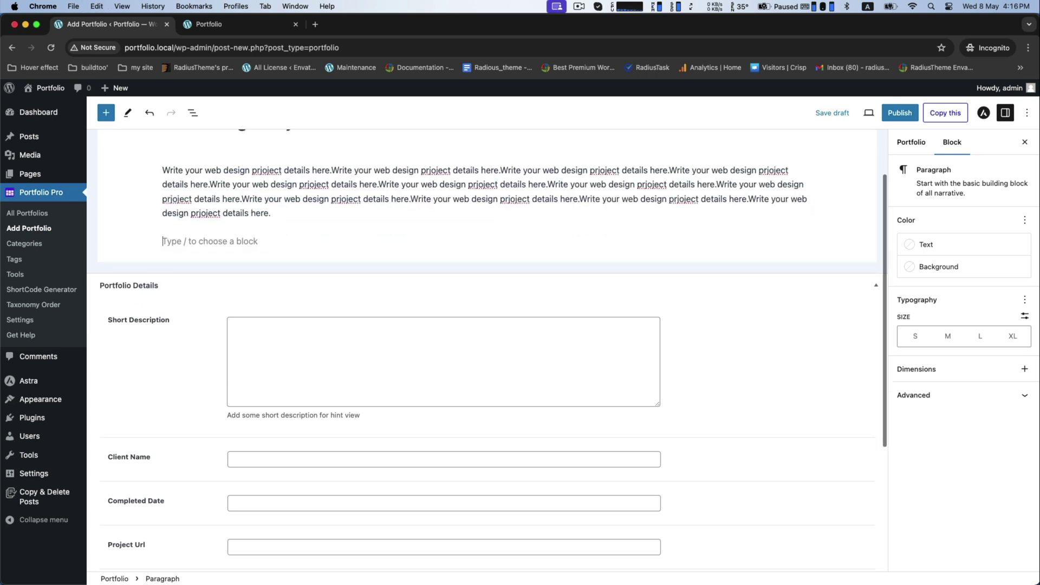
key(super+v)
key(super+v)
key(super+v)
key(super+v)
key(super+v)
key(super+v)
key(super+v)
Paste the sentence into Short Description, correcting 'prjoject' to 'project'
key(Tab)
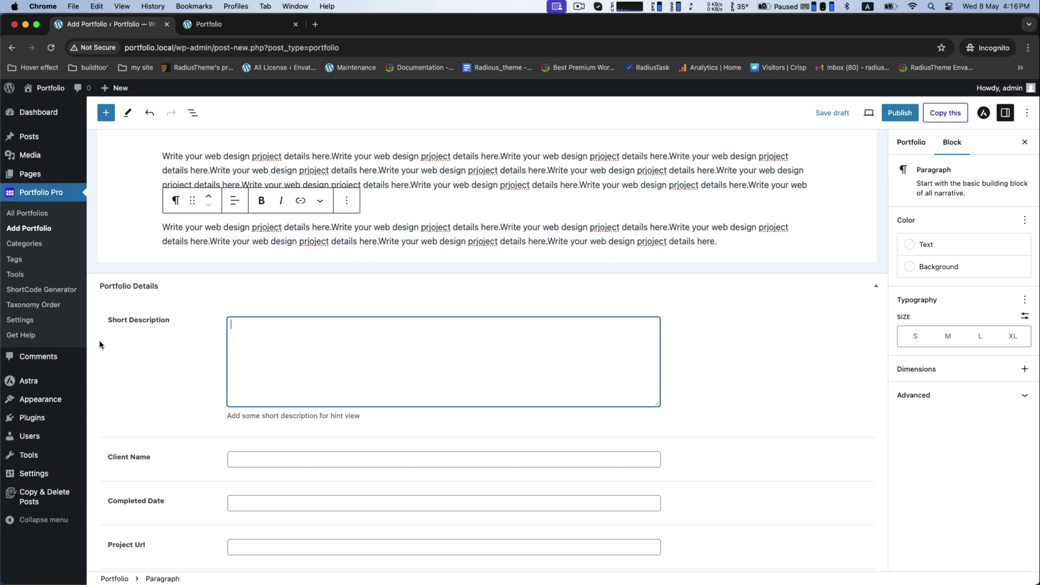
key(super+v)
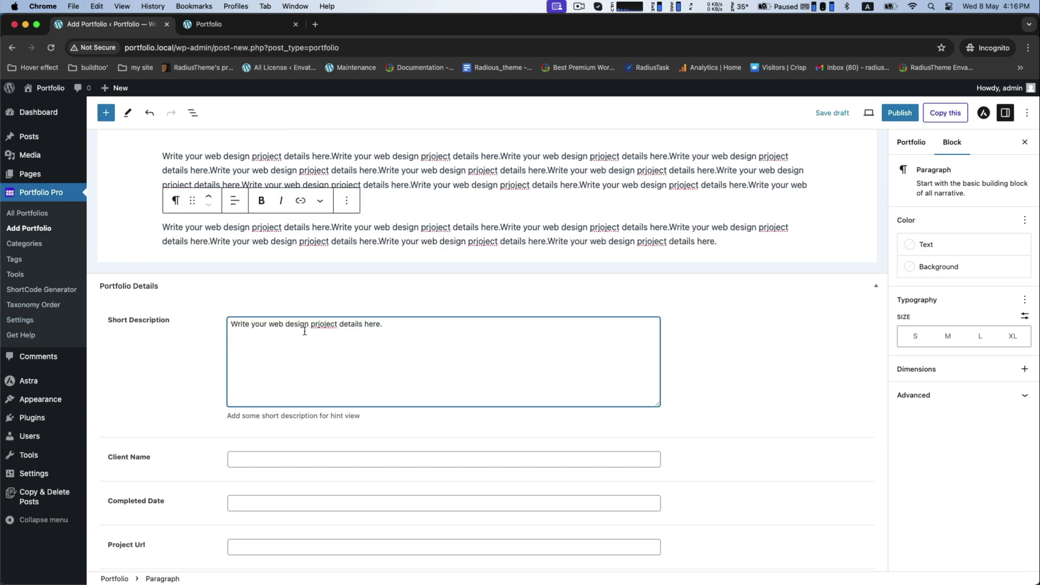
right_click(322, 324)
click(458, 328)
key(super+v)
key(super+v)
scroll(255, 374, down, 3)
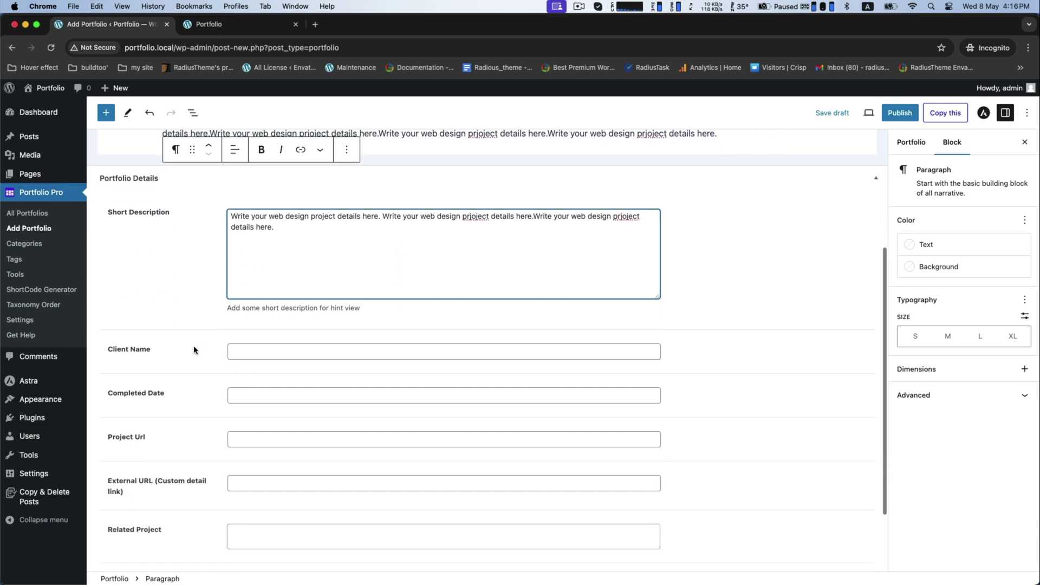
click(248, 350)
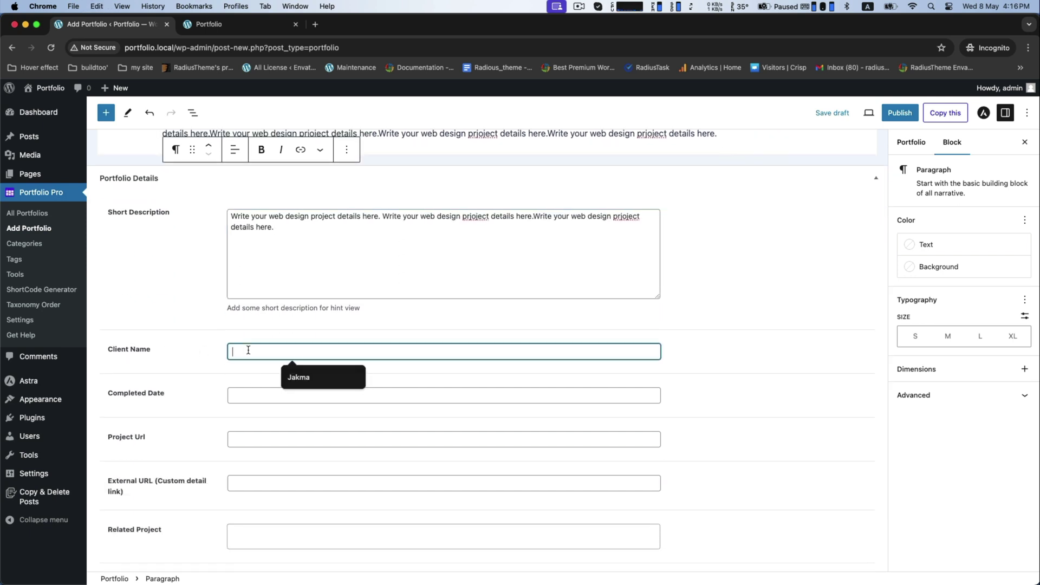
text(Martin)
click(256, 396)
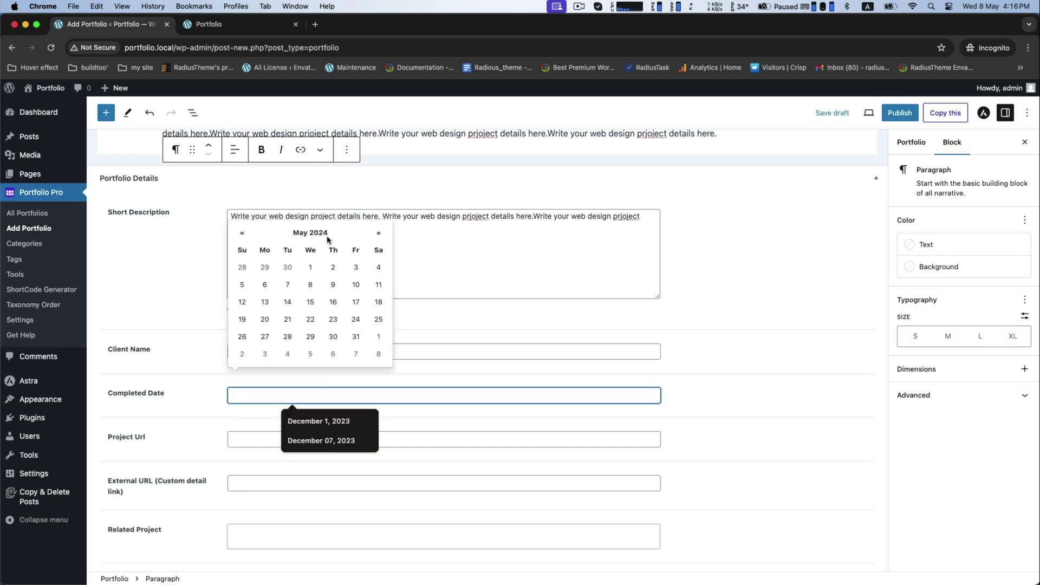
click(267, 283)
click(271, 438)
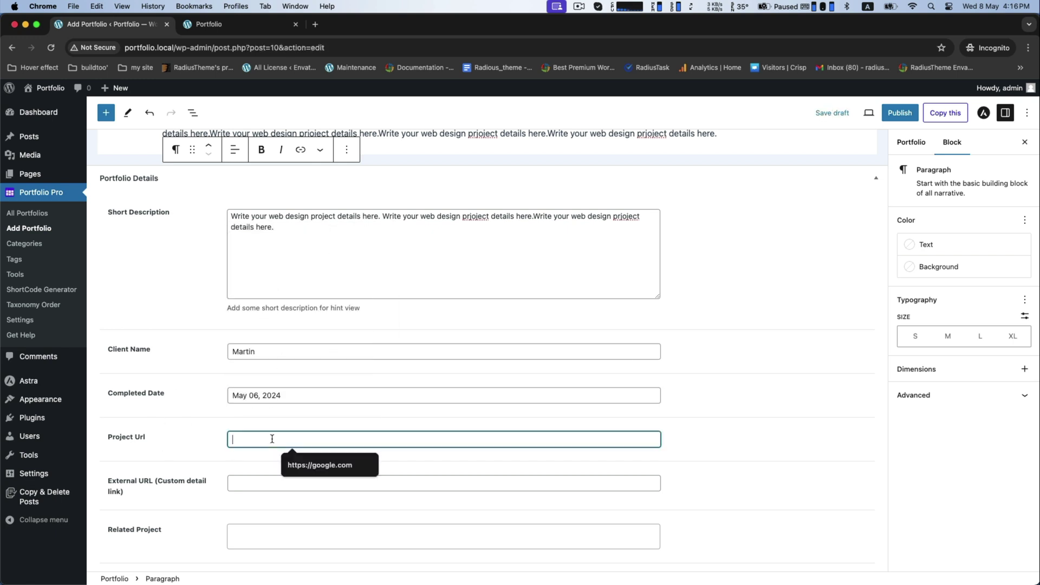
click(270, 461)
scroll(250, 452, down, 2)
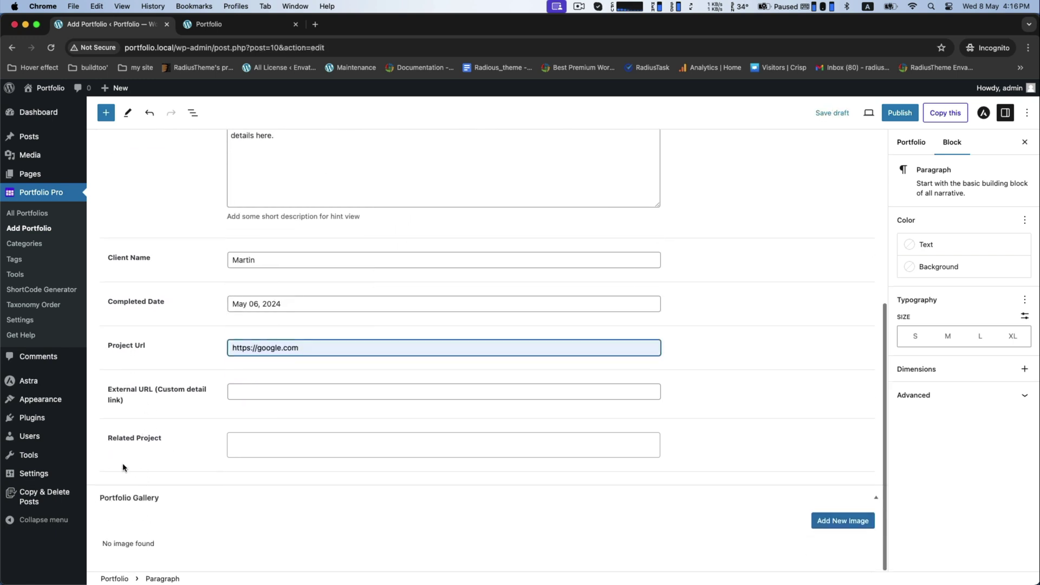
Assign the portfolio item to the Web Design category
scroll(783, 416, up, 4)
click(911, 142)
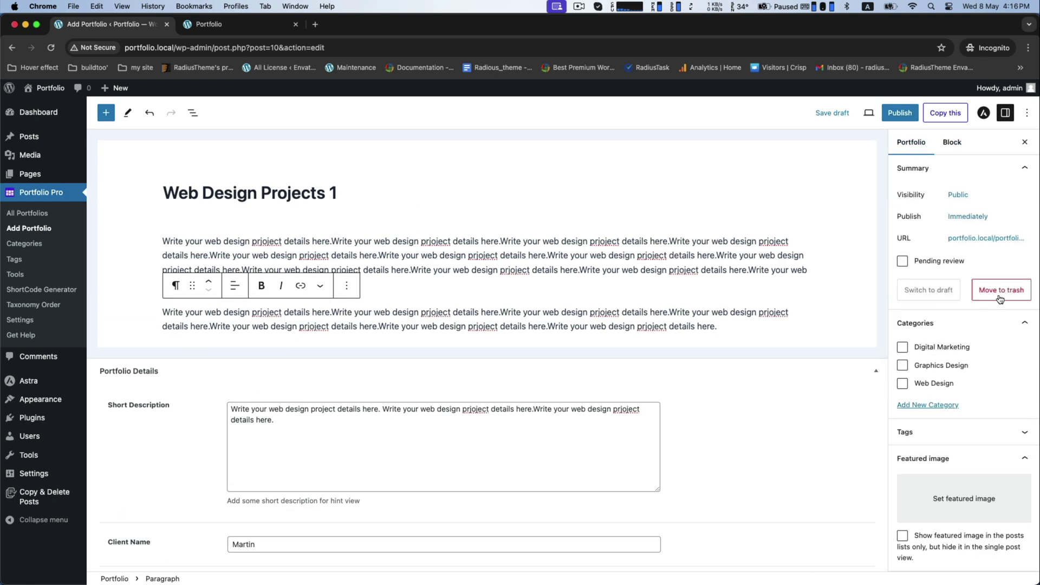
scroll(910, 292, down, 2)
click(902, 323)
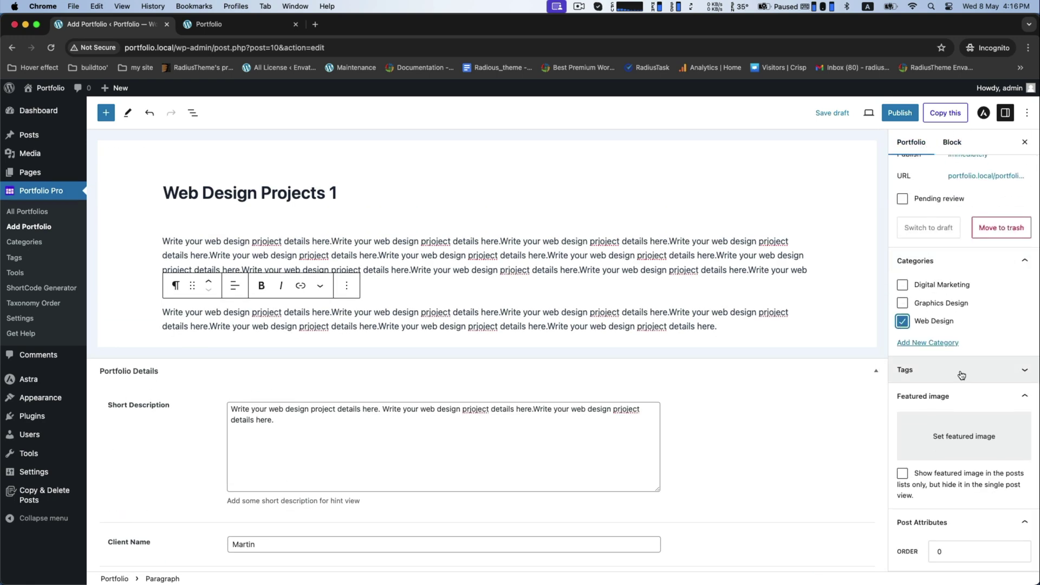
Upload web design1.jpeg and set it as the featured image
click(933, 434)
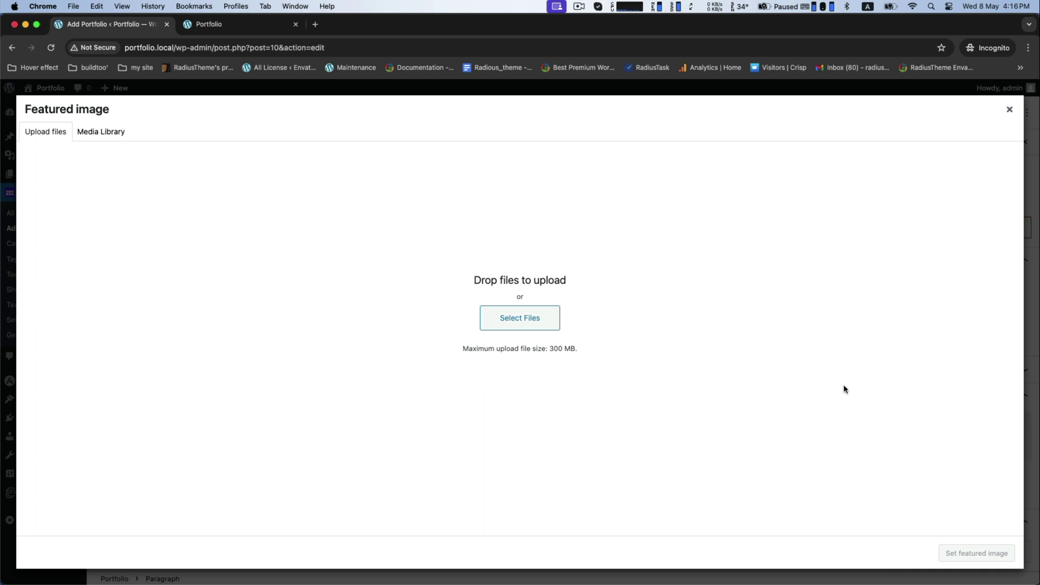
click(533, 319)
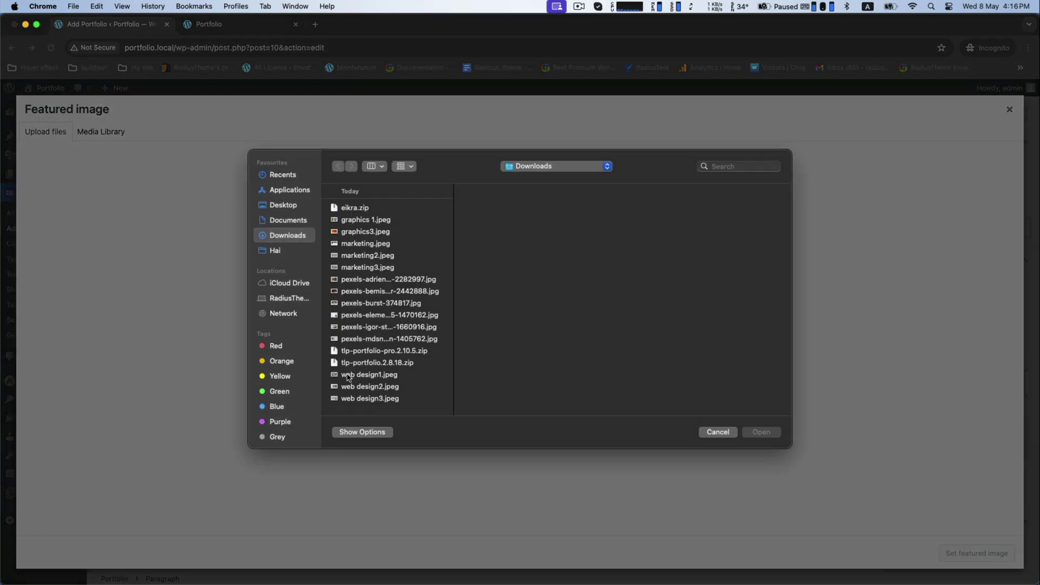
click(348, 377)
click(761, 432)
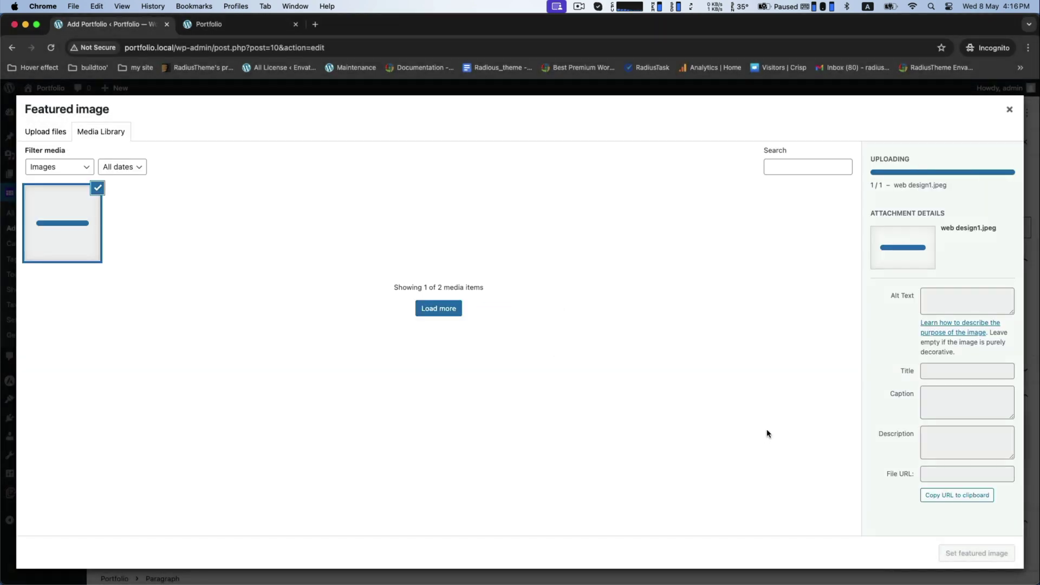
click(987, 555)
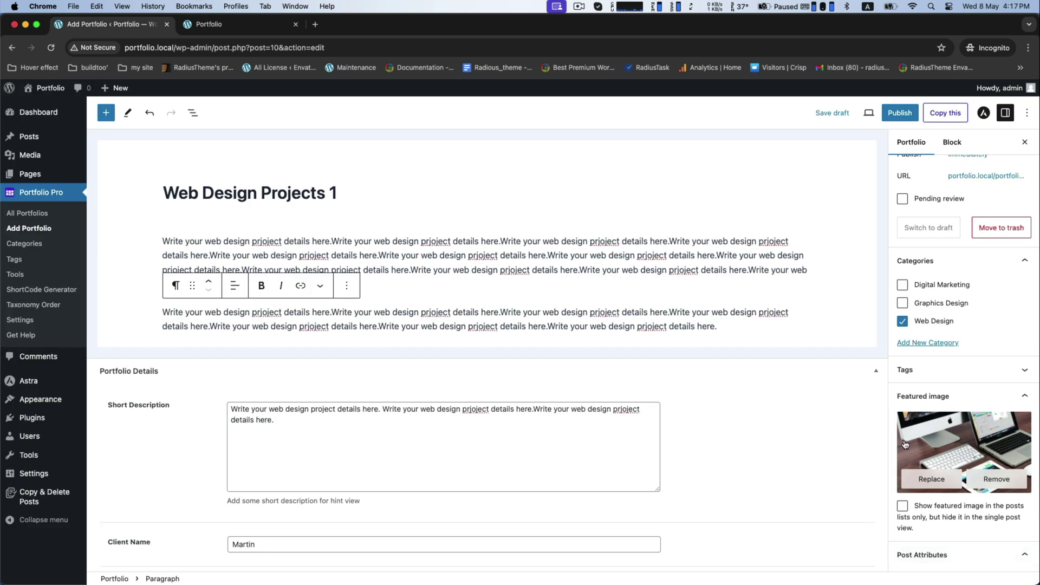
Publish Web Design Projects 1 and go to the All Portfolios list
scroll(906, 444, down, 2)
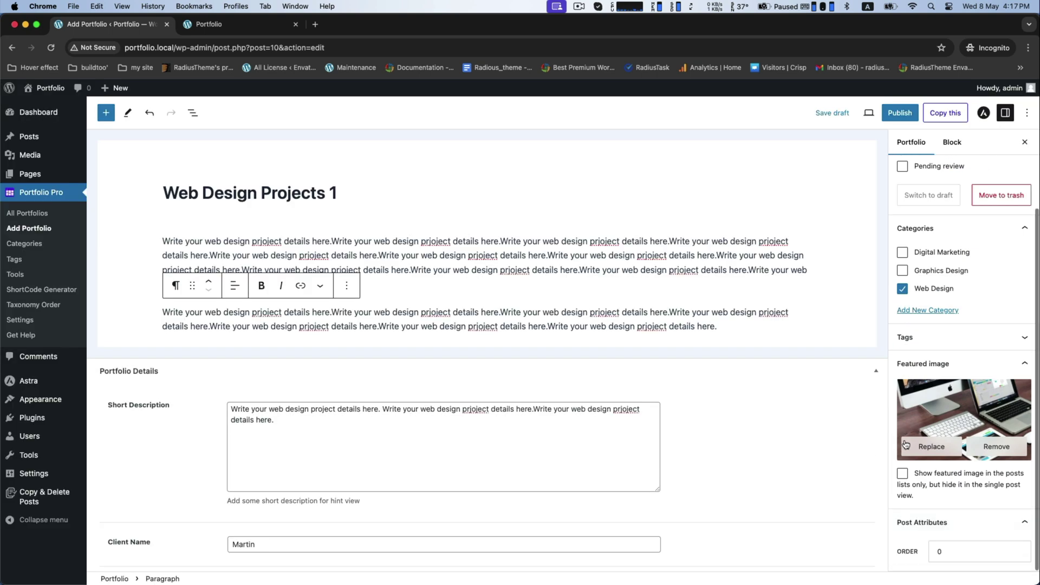
click(899, 113)
click(916, 113)
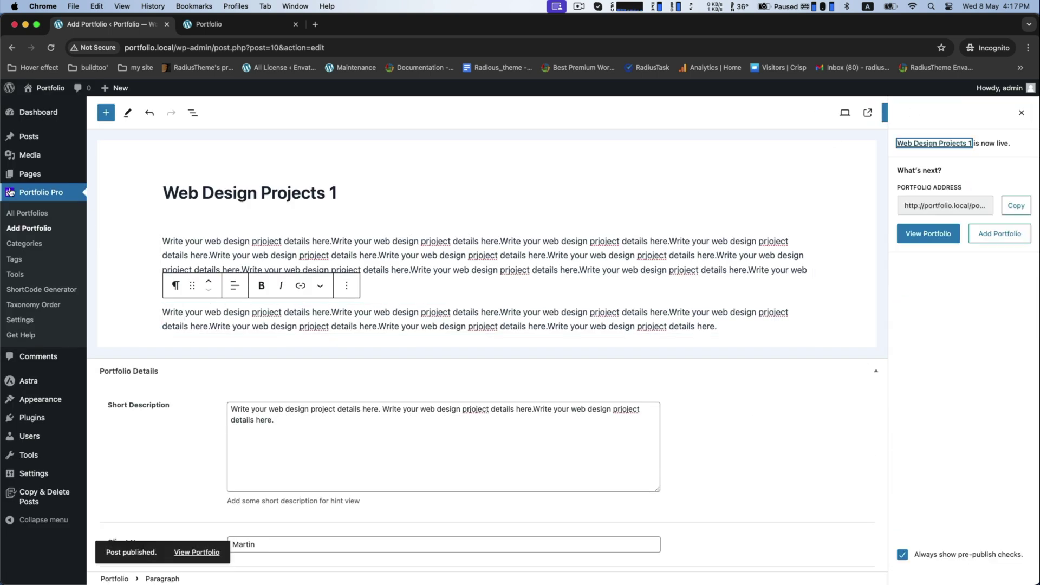
click(27, 213)
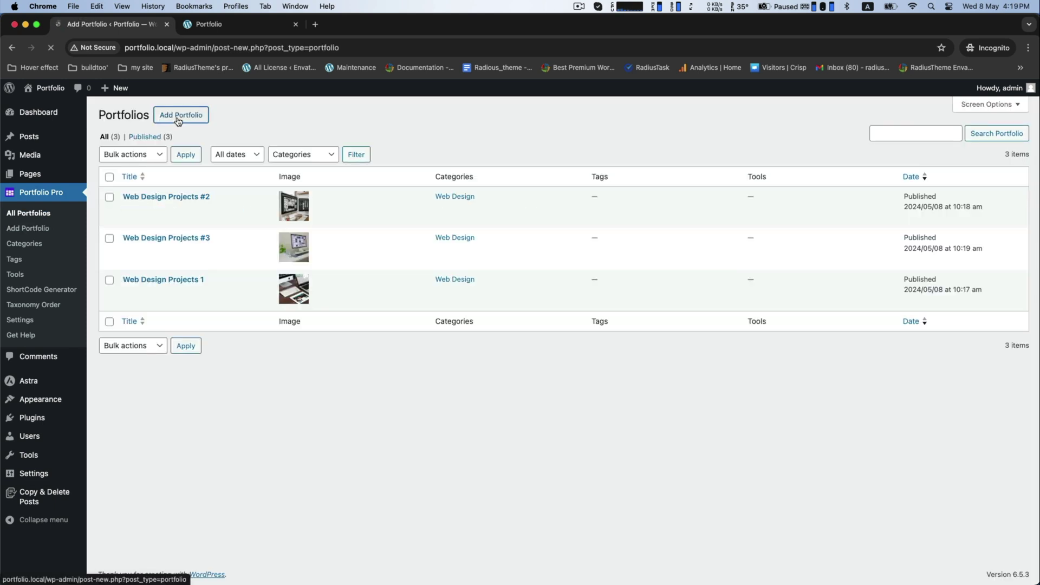
Start a new portfolio item titled 'Graphics Design Projects'
click(180, 115)
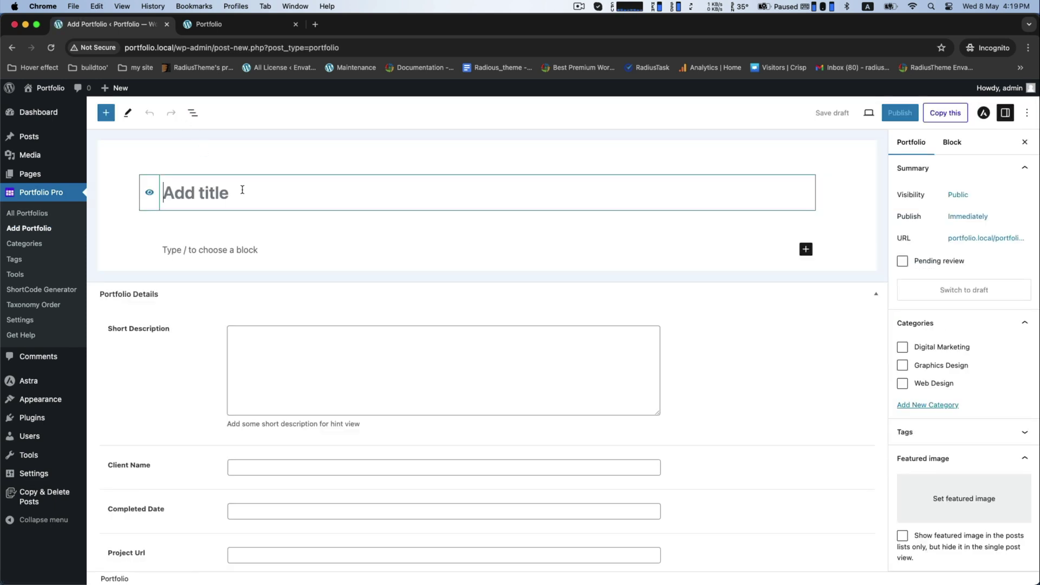
text(Graphic)
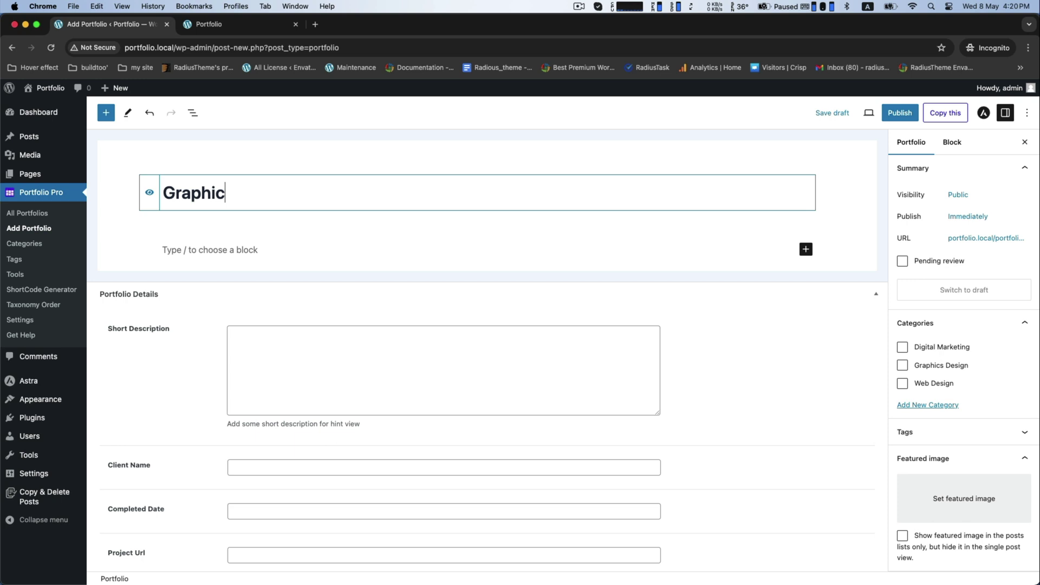
text(s Design Proj)
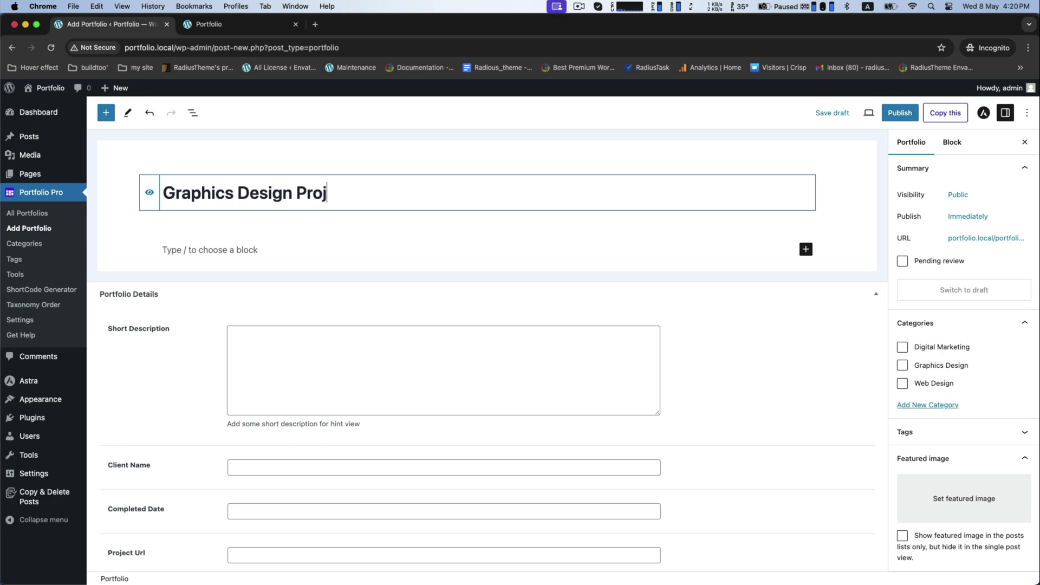
text(ects)
click(240, 252)
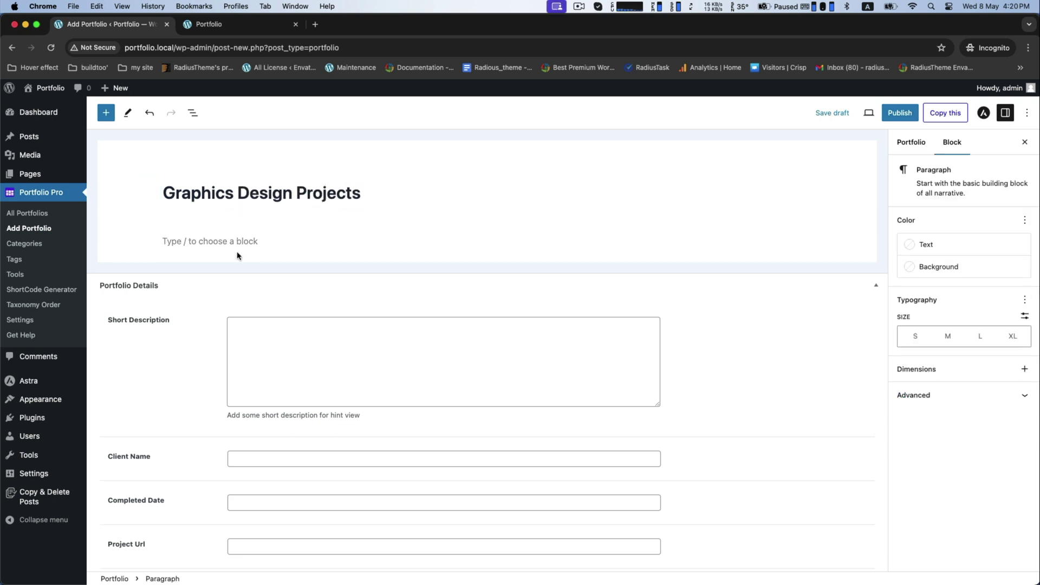
Fill two body paragraphs and the Short Description with the repeated 'Write your…' sentence
text(Write your graphics design projects here.)
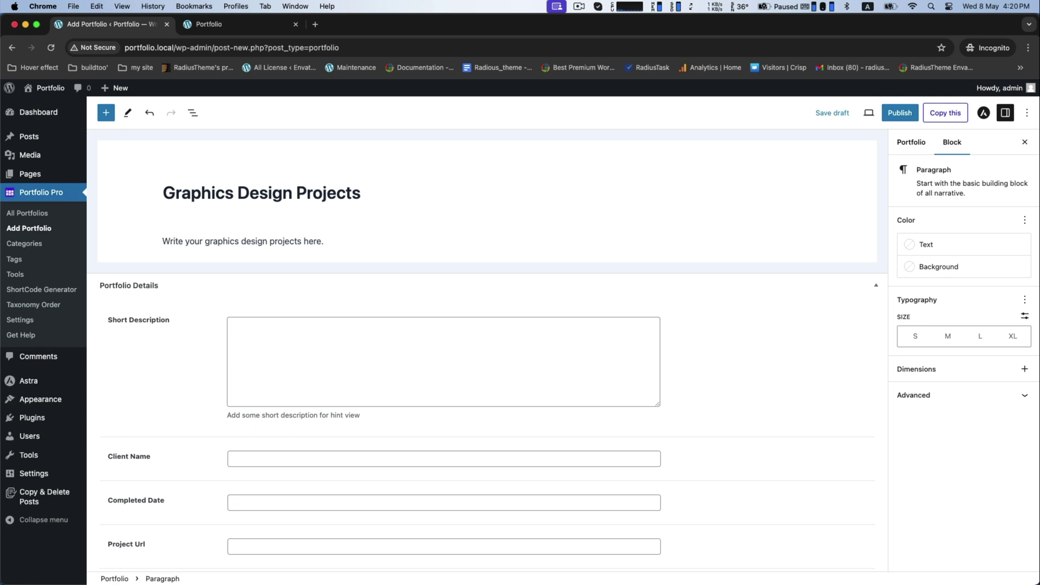
key(super+a)
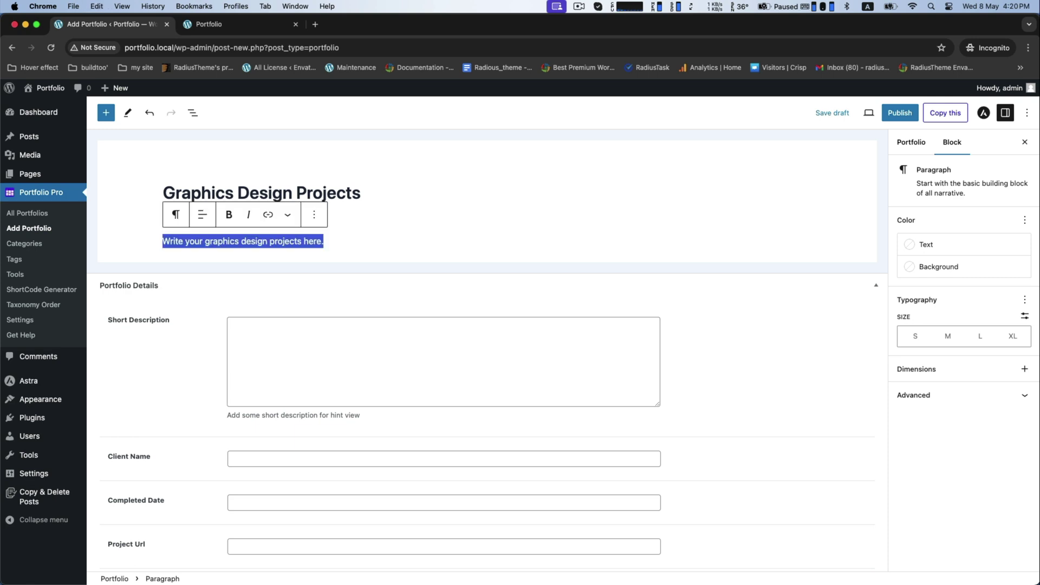
key(super+c)
key(Right)
key(super+v)
key(super+v)
key(super+v)
key(super+v)
key(super+v)
key(super+v)
key(super+v)
key(super+v)
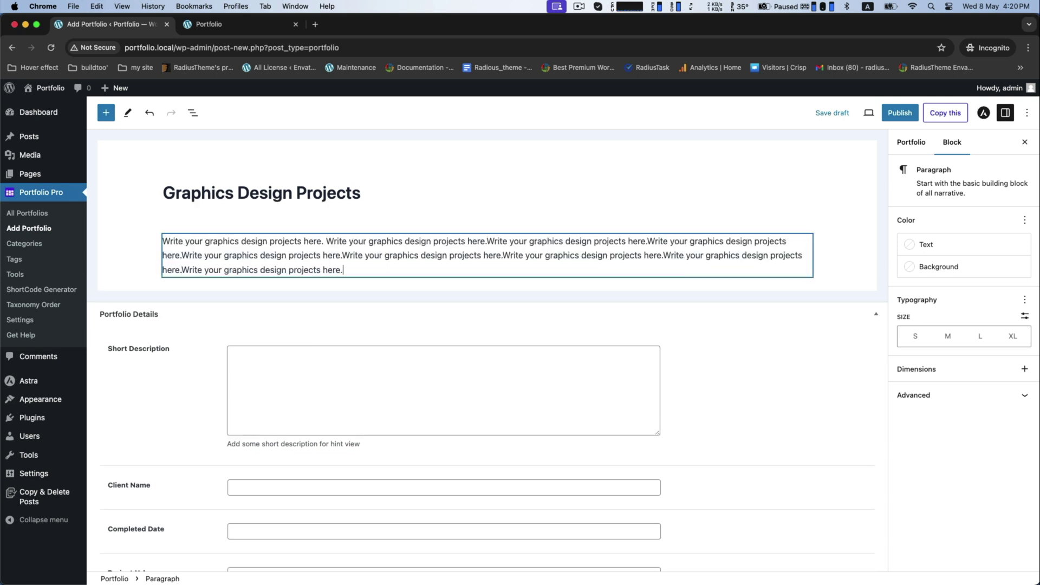
key(Return)
key(super+v)
key(super+v)
key(super+v)
key(super+v)
key(super+v)
key(super+v)
key(super+v)
key(super+v)
key(super+v)
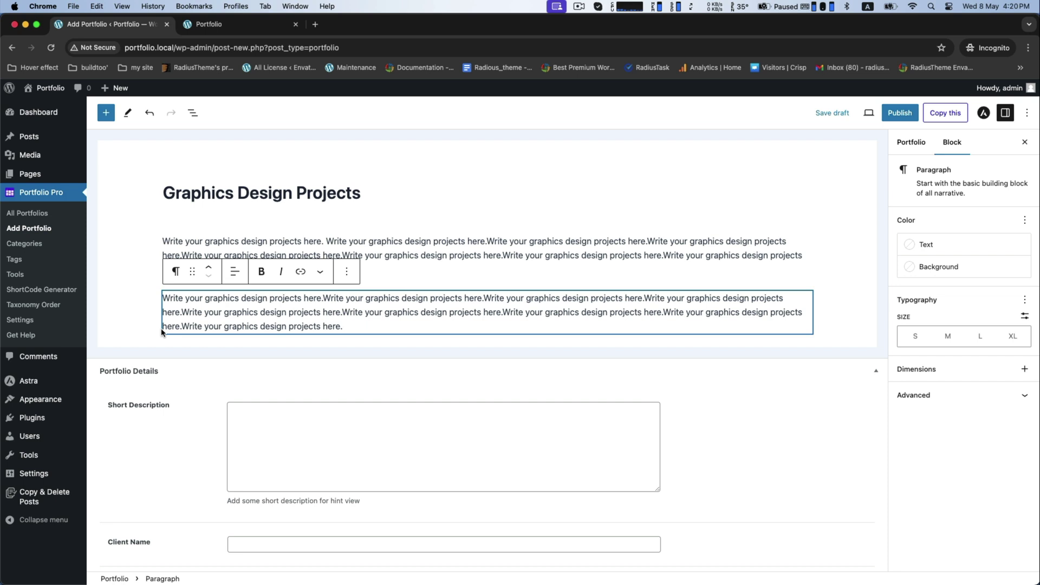
click(283, 412)
key(super+v)
key(super+v)
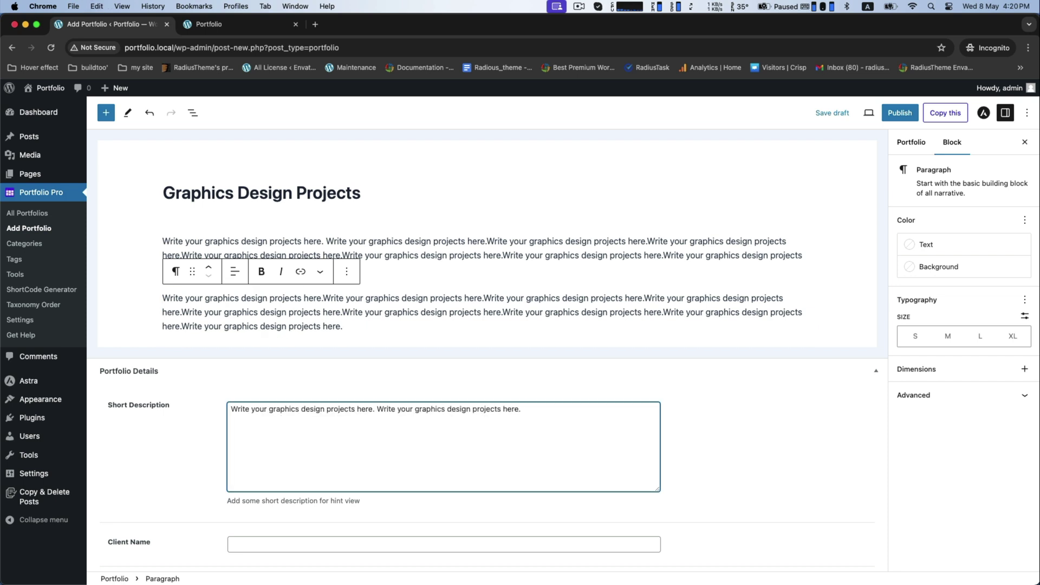
scroll(200, 348, down, 5)
click(254, 259)
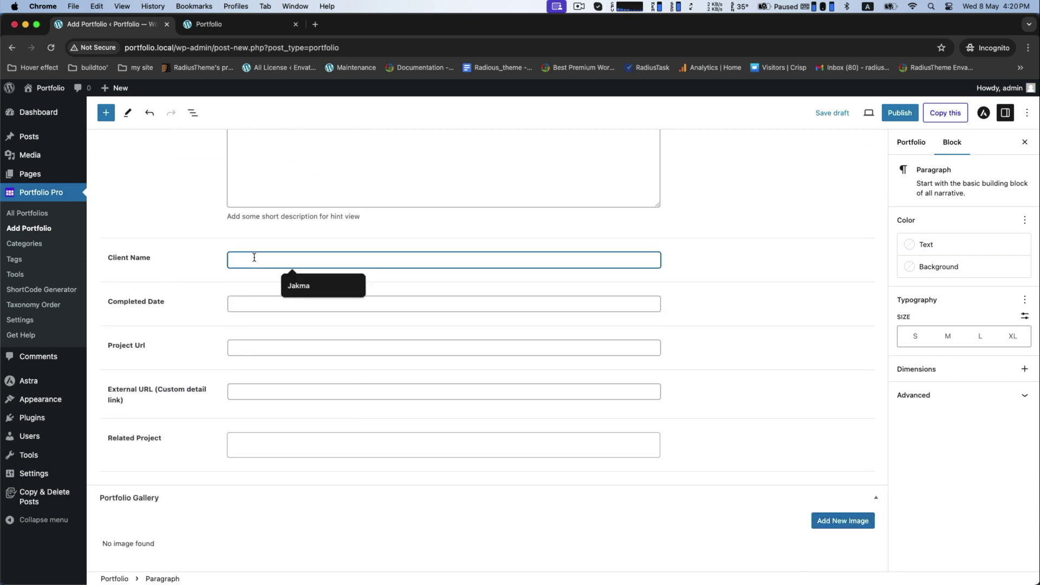
text(David)
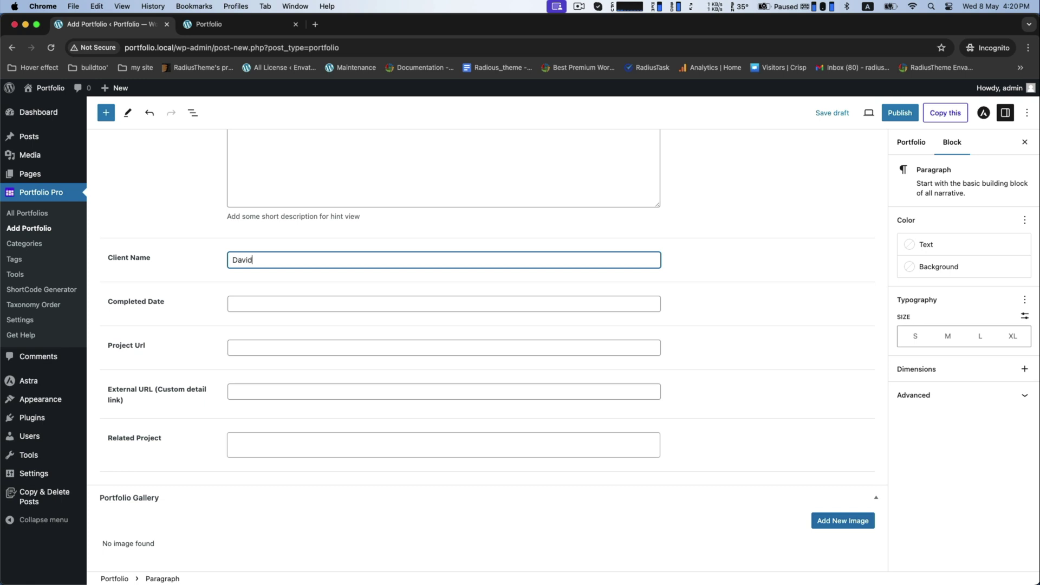
click(243, 304)
click(307, 195)
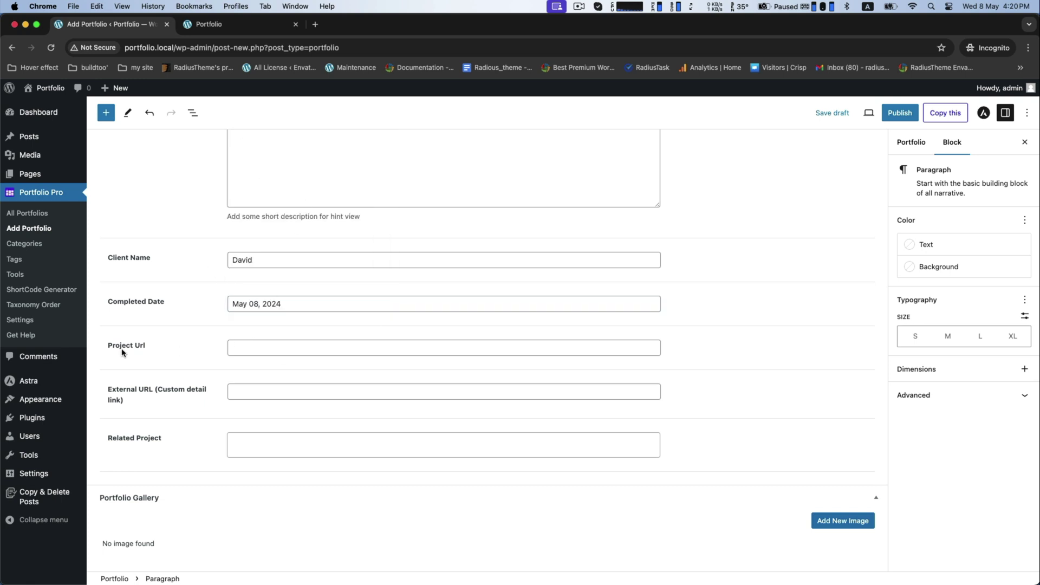
click(249, 348)
click(317, 374)
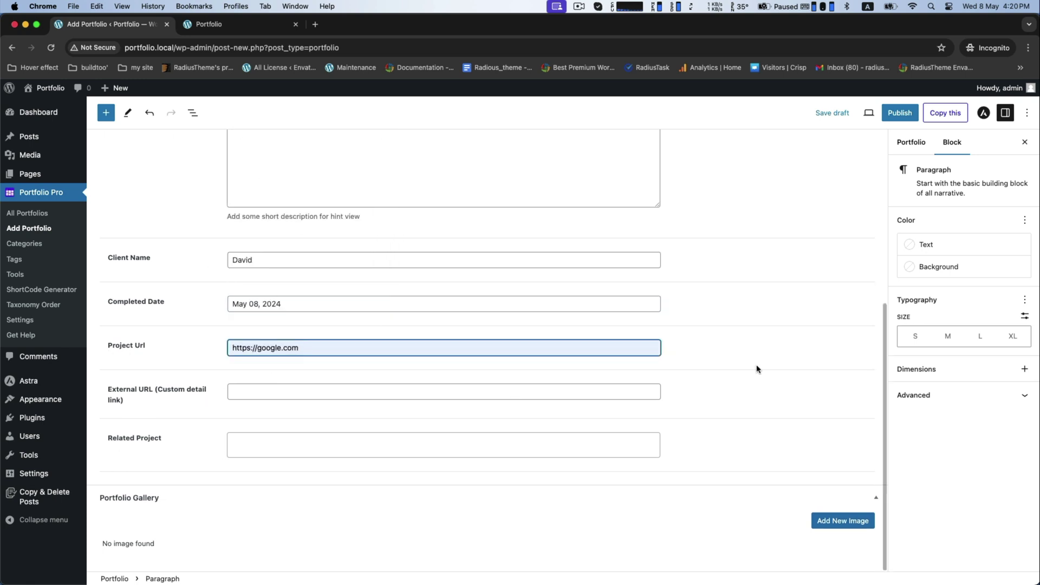
File the portfolio under the Graphics Design category
click(918, 144)
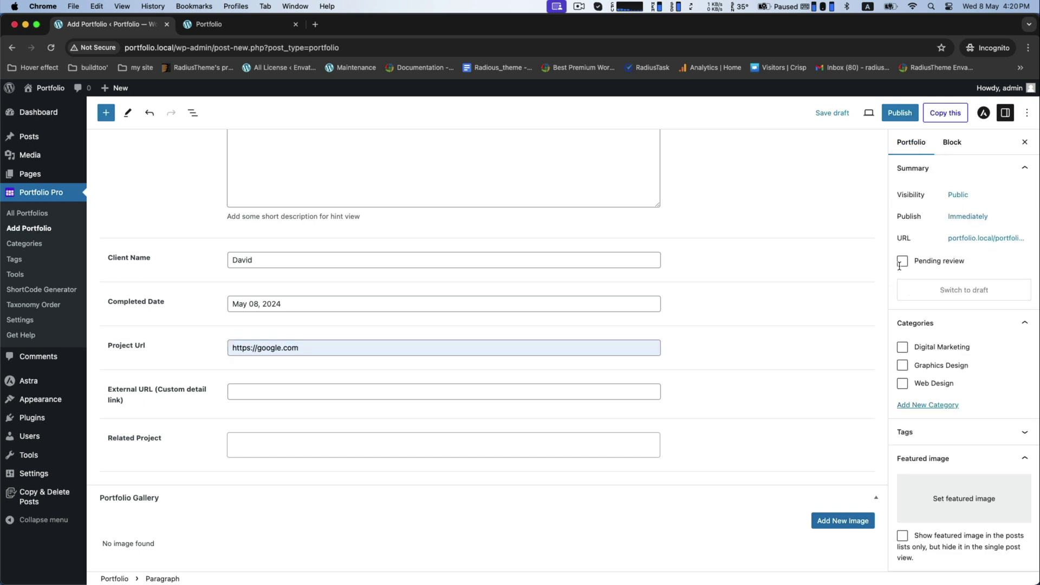
click(902, 365)
scroll(958, 429, down, 2)
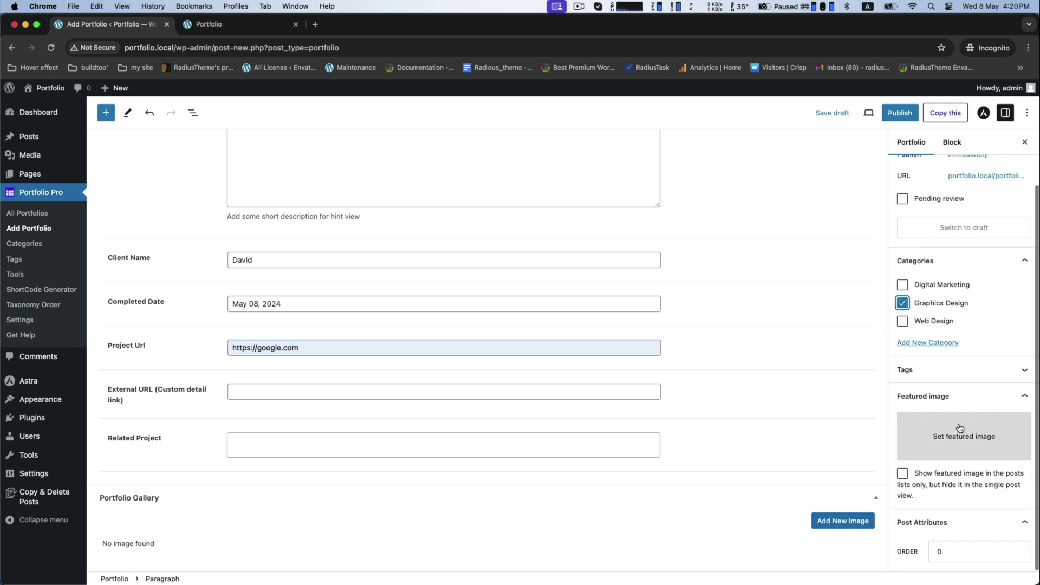
Upload graphics 1.jpeg and set it as the portfolio's featured image
click(955, 429)
click(45, 131)
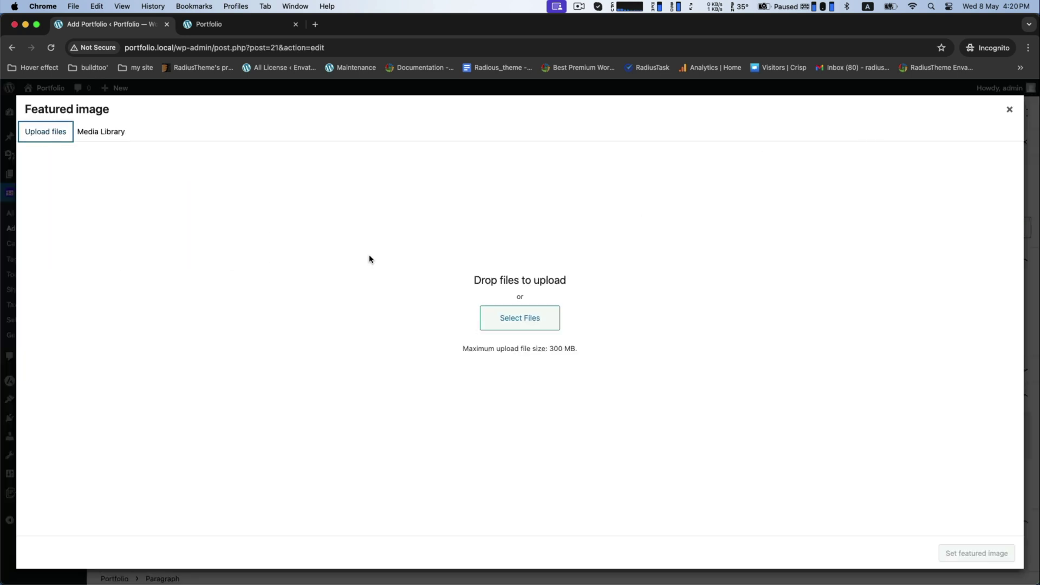
click(521, 316)
click(362, 224)
click(763, 432)
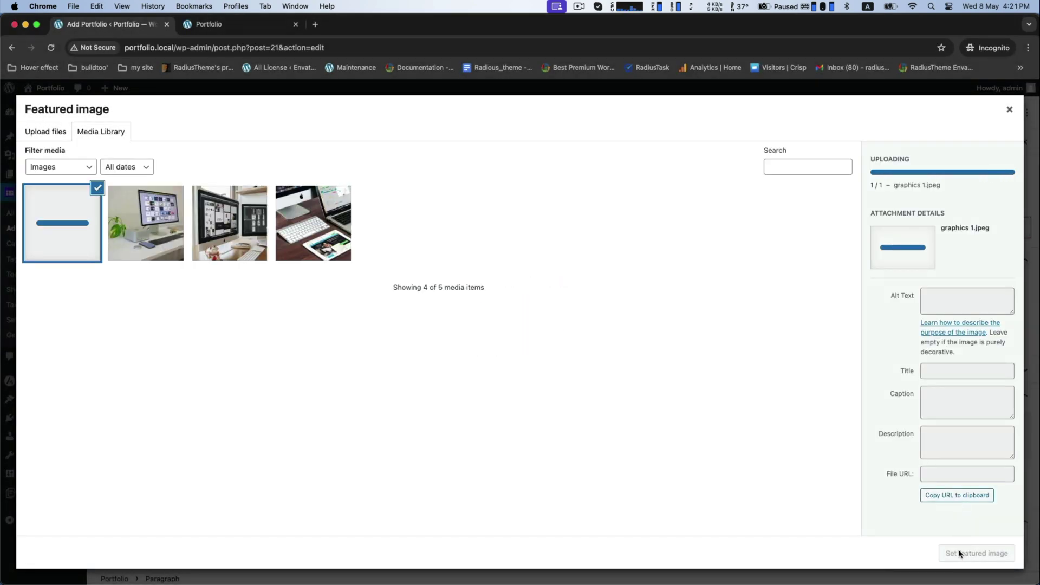
click(959, 553)
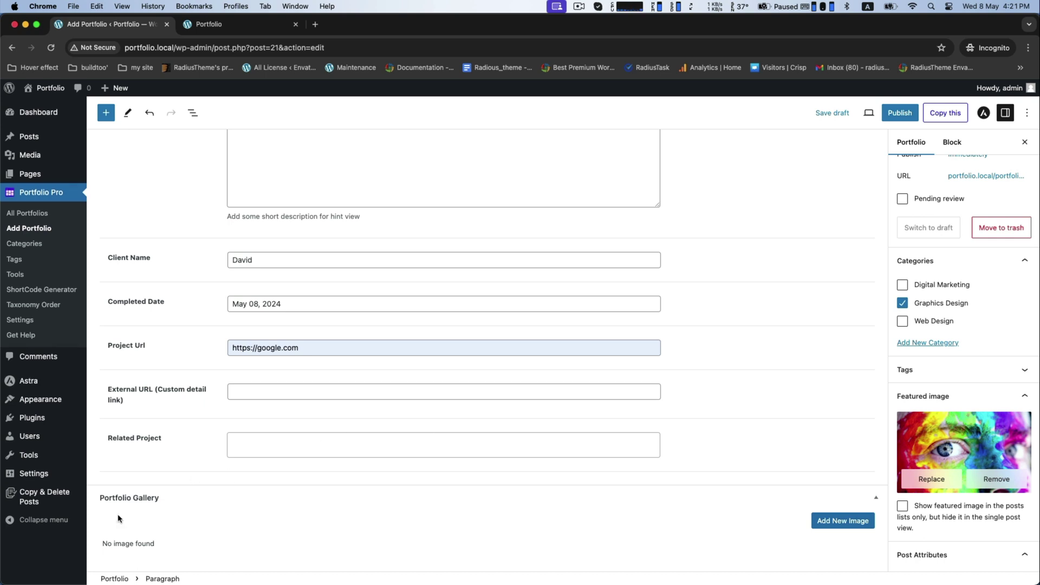
Add the laptop-on-desk photo from the Media Library to the Portfolio Gallery
click(821, 521)
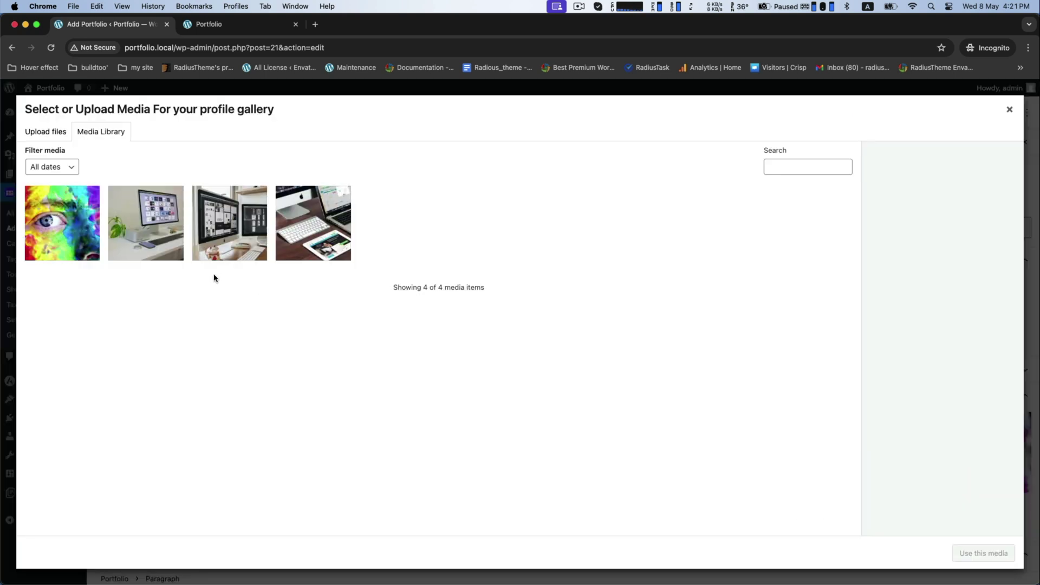
click(153, 227)
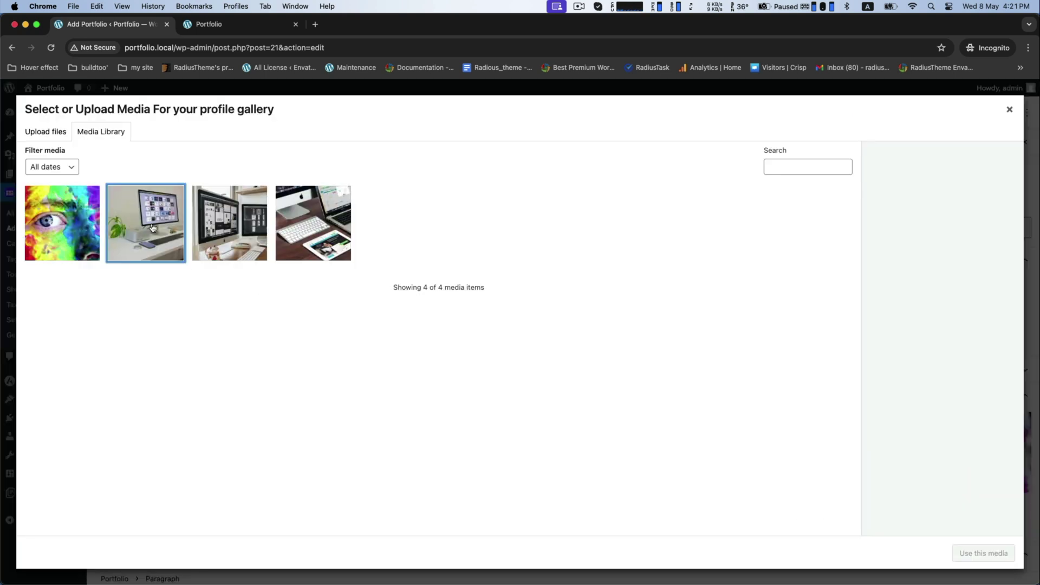
click(208, 230)
click(168, 227)
click(230, 224)
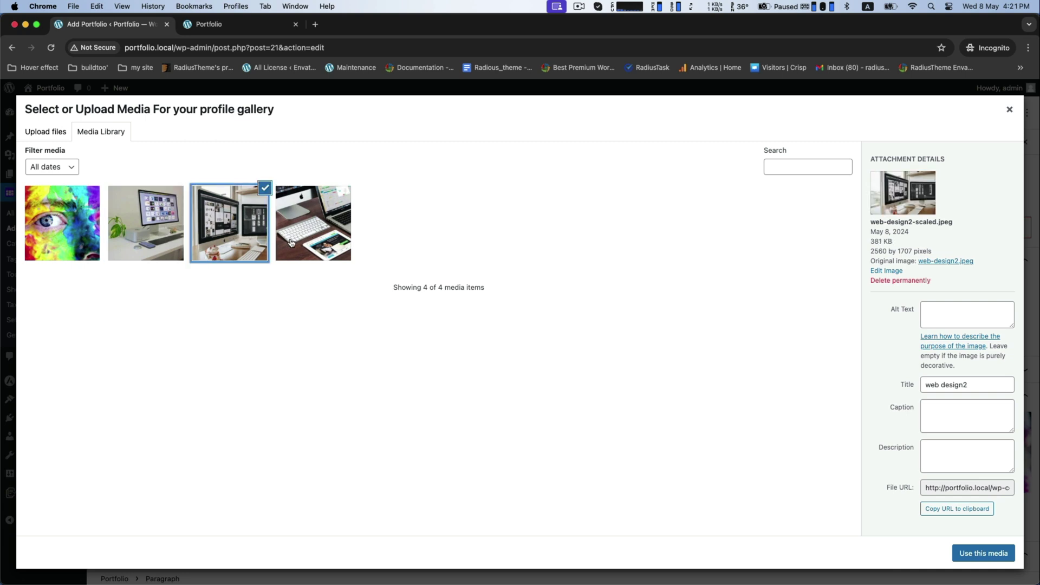
click(153, 227)
click(230, 223)
click(313, 223)
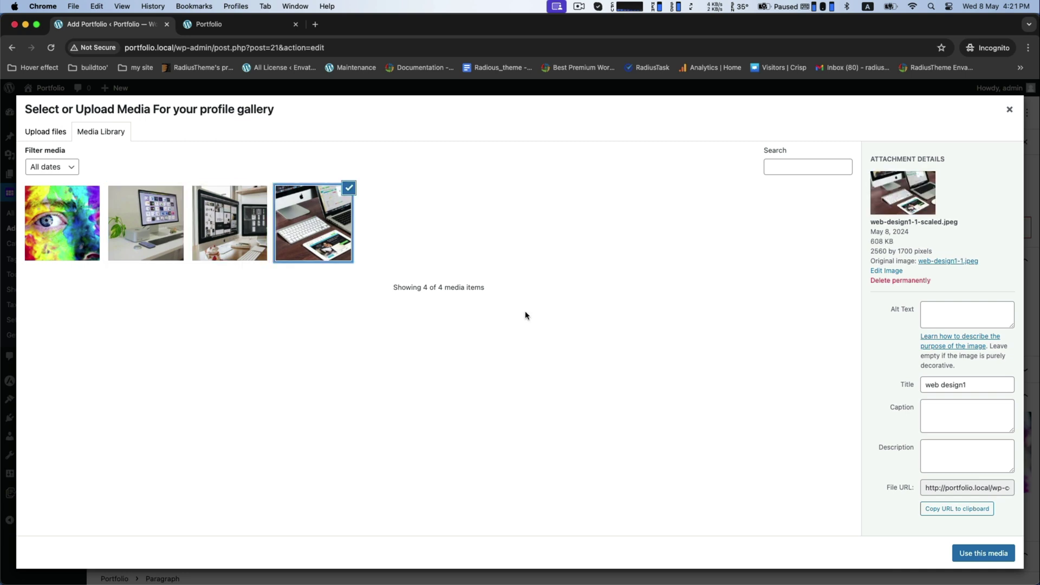
click(984, 555)
Add the dual-monitor desk photo as a second Portfolio Gallery image
click(841, 521)
click(239, 223)
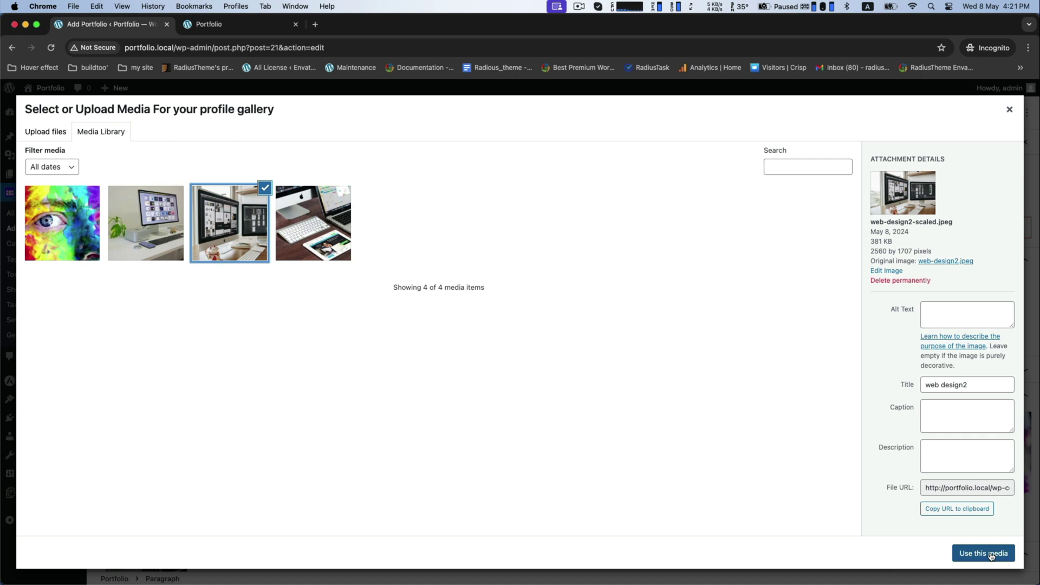
click(991, 556)
scroll(354, 527, down, 3)
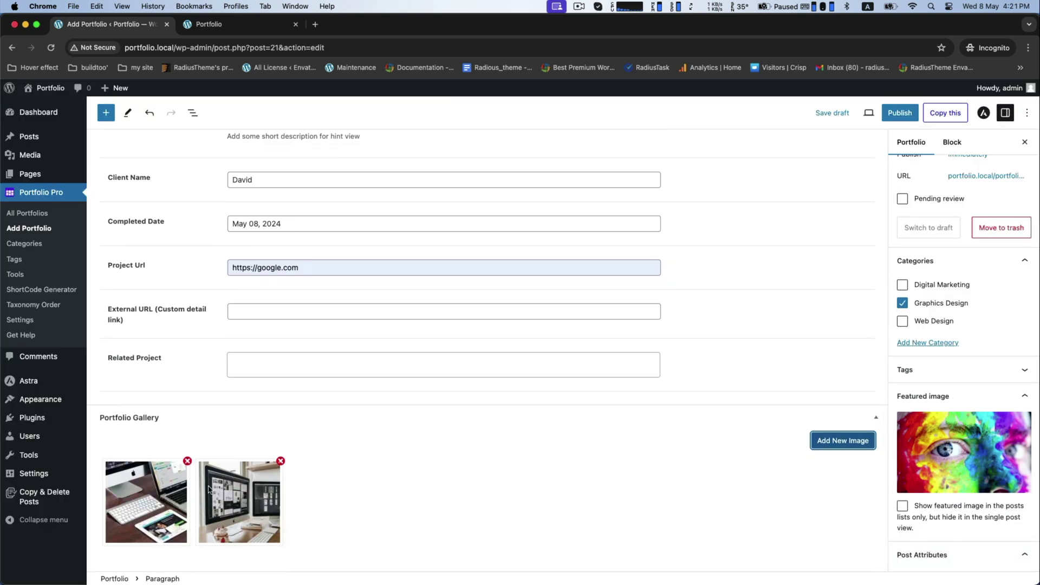
scroll(208, 490, up, 7)
Publish Graphics Design Projects and open its live portfolio page in a new tab
click(899, 112)
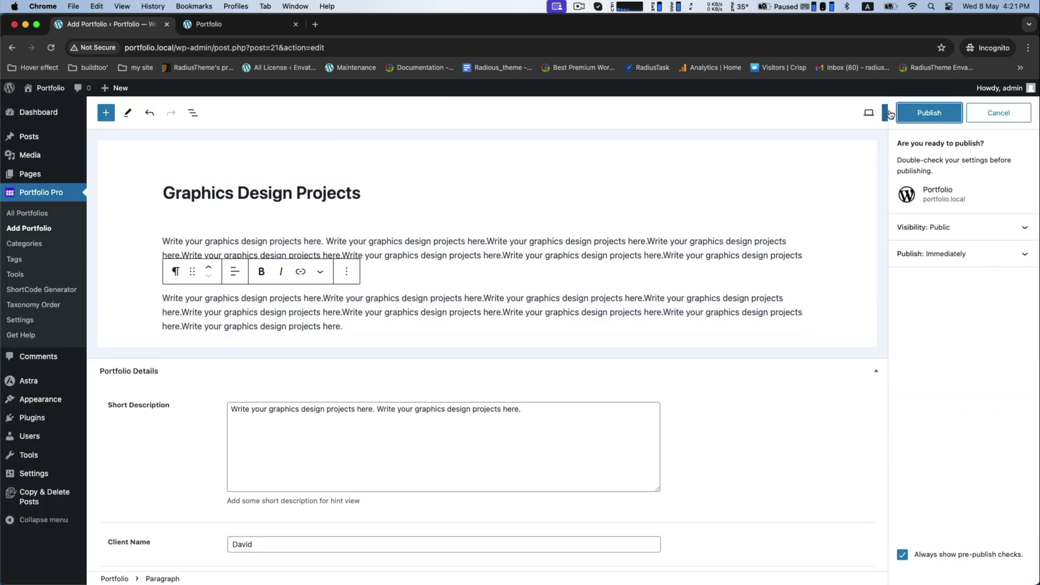
click(927, 113)
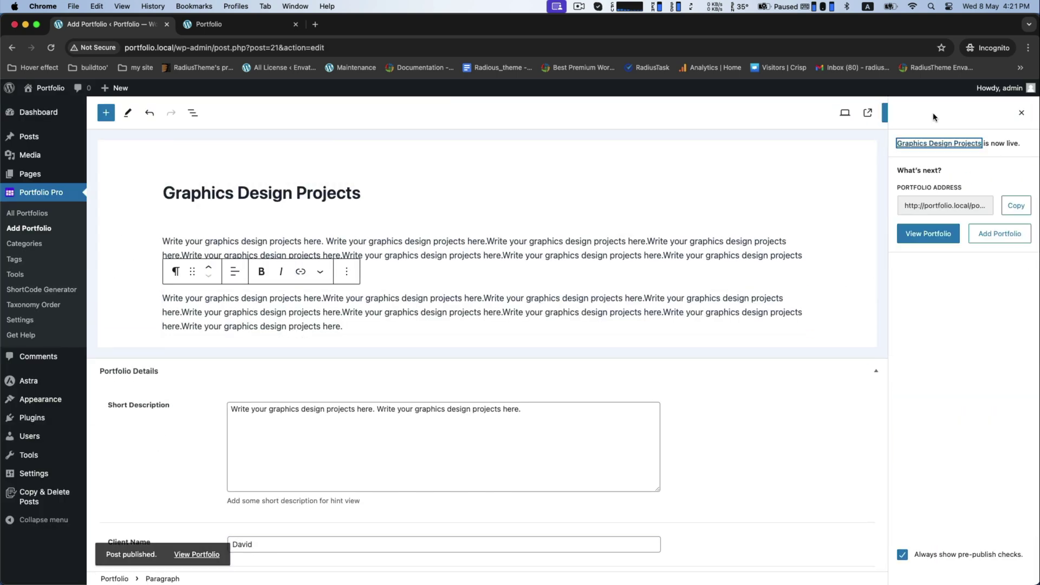
right_click(185, 558)
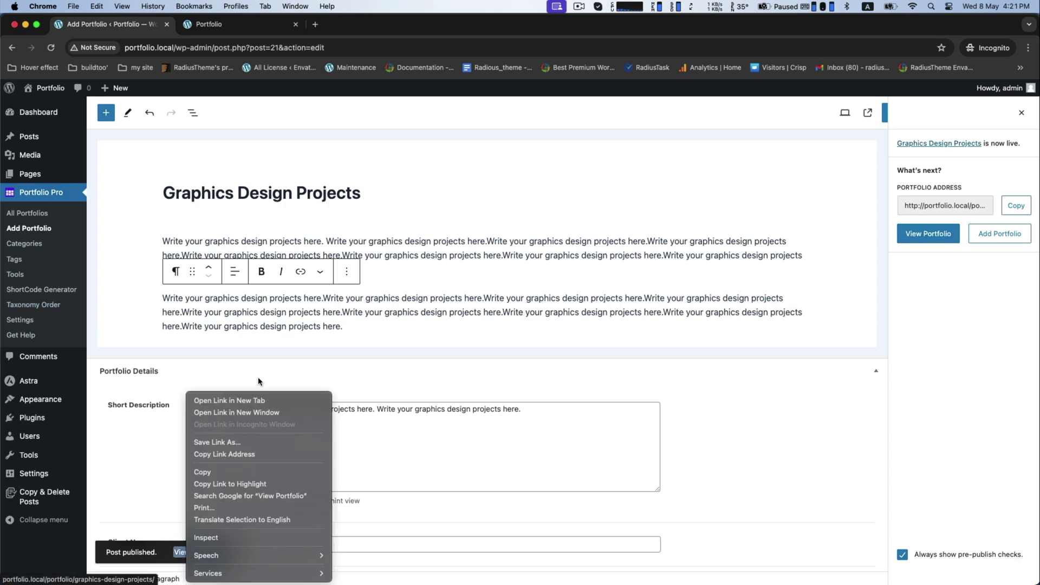
click(255, 394)
key(super+3)
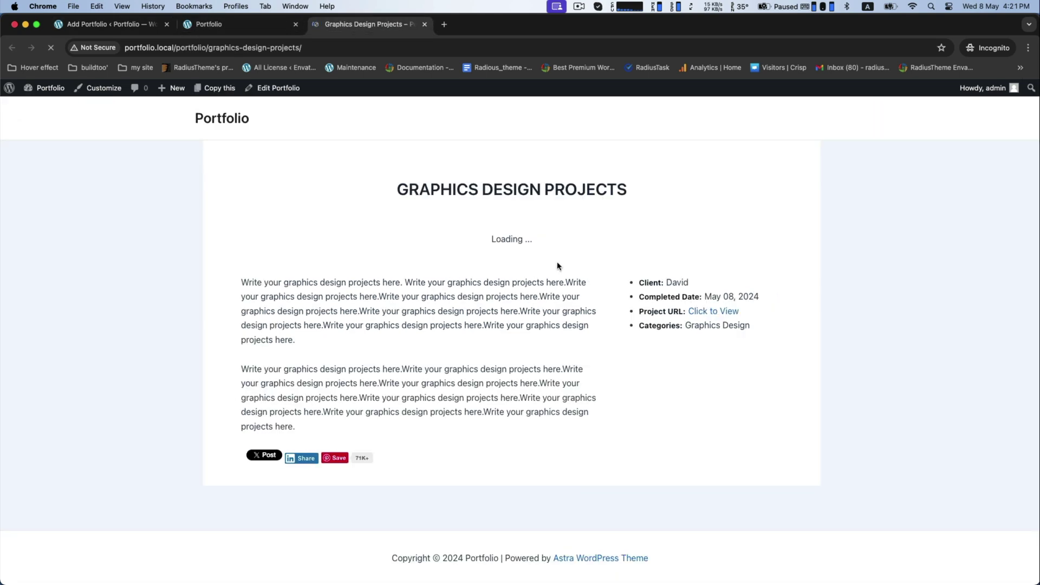
Switch between the laptop and dual-monitor photos in the live page's gallery
scroll(559, 266, down, 4)
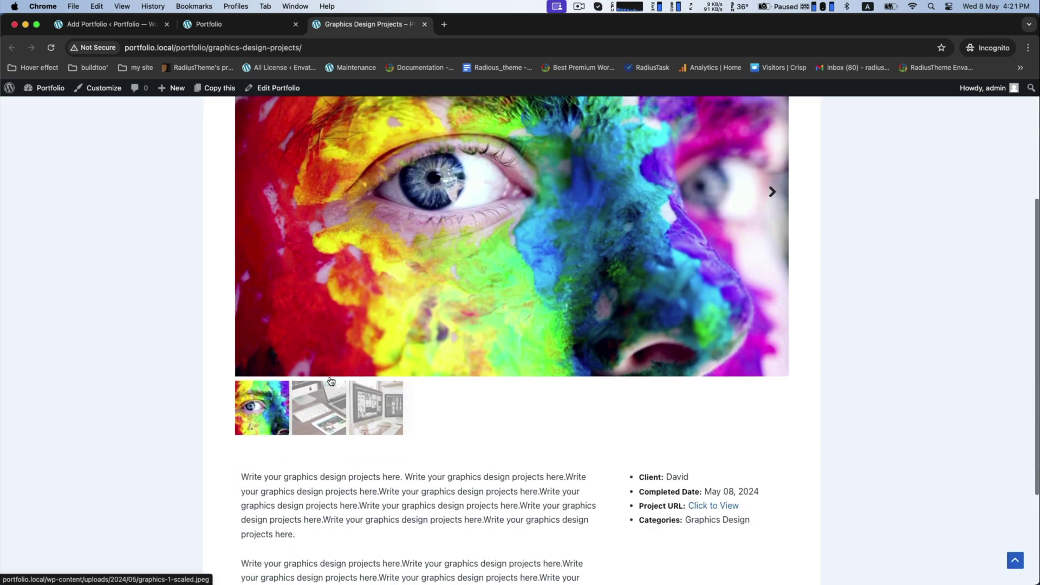
click(319, 402)
click(373, 399)
scroll(373, 399, up, 4)
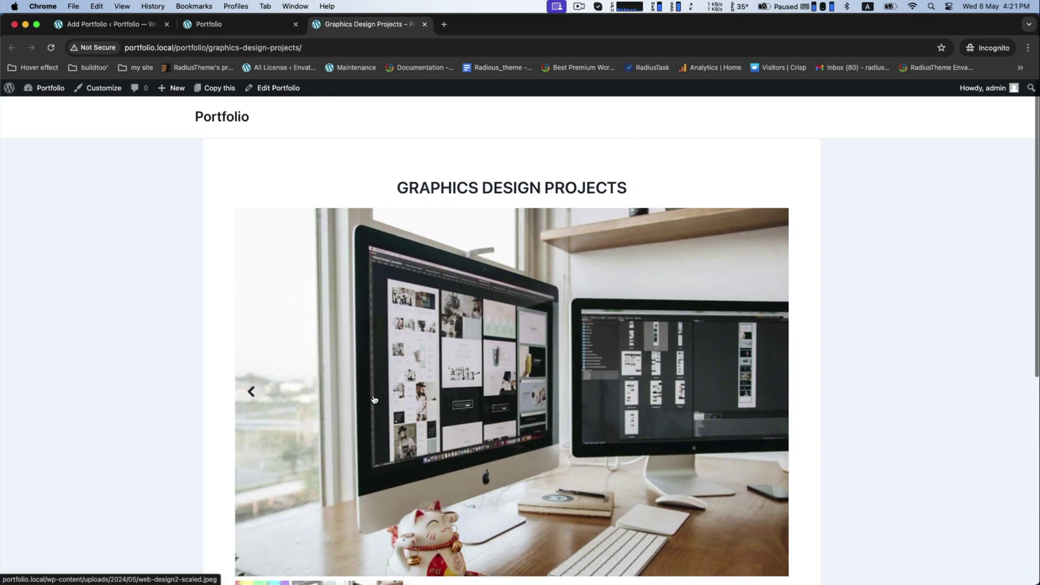
scroll(372, 399, down, 7)
Highlight and deselect text passages on the live portfolio page to review its details
drag(242, 327, 560, 417)
click(560, 417)
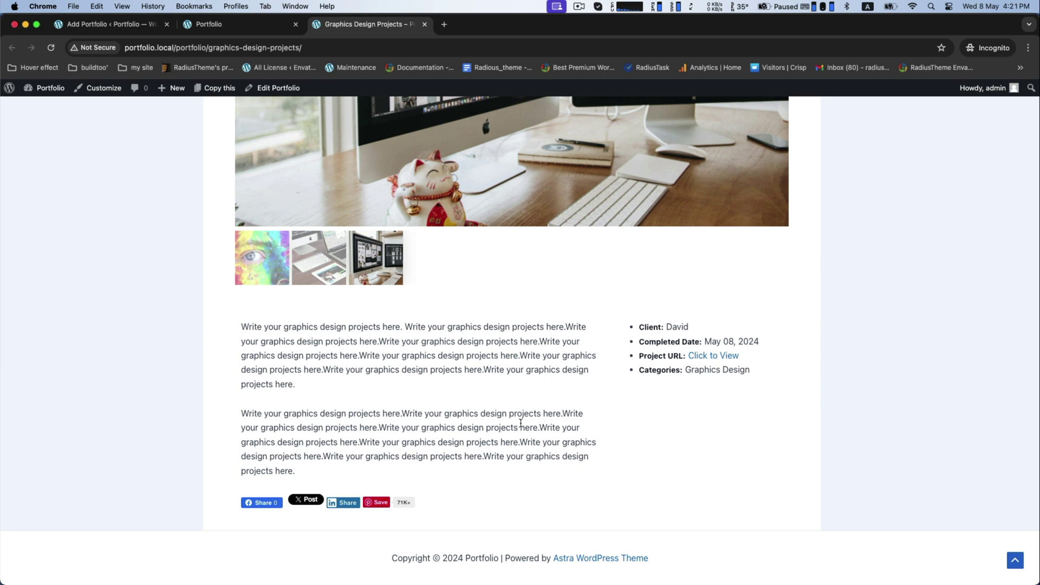
scroll(560, 417, up, 7)
drag(409, 189, 653, 196)
scroll(856, 295, down, 7)
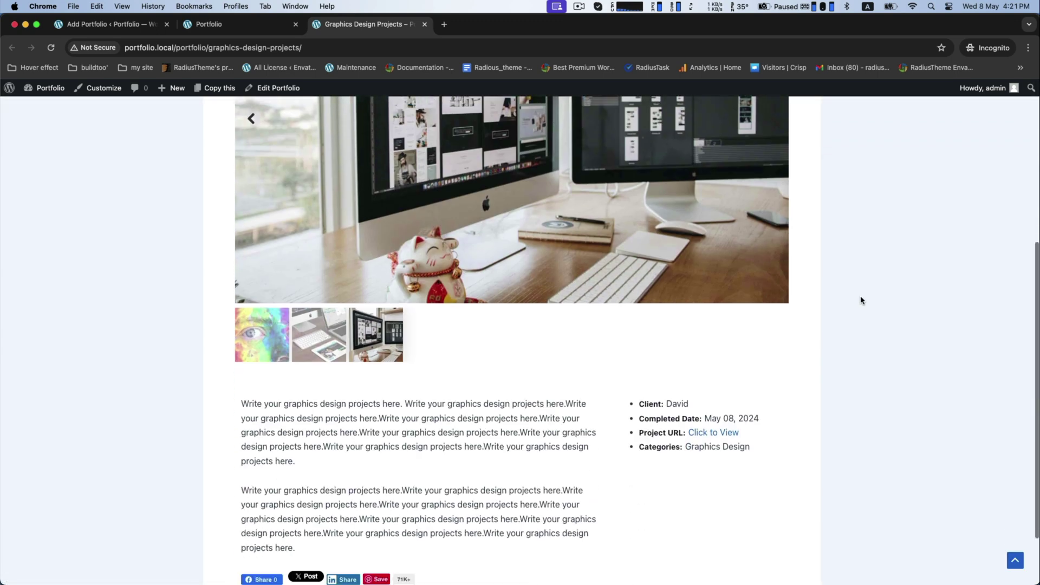
drag(662, 328, 764, 342)
click(810, 347)
click(764, 342)
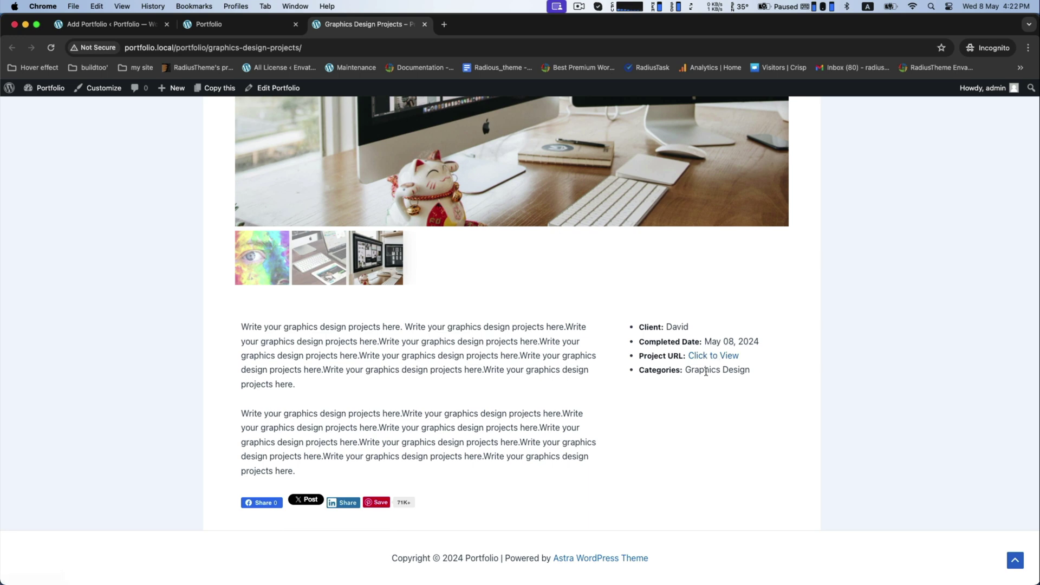
scroll(830, 372, up, 7)
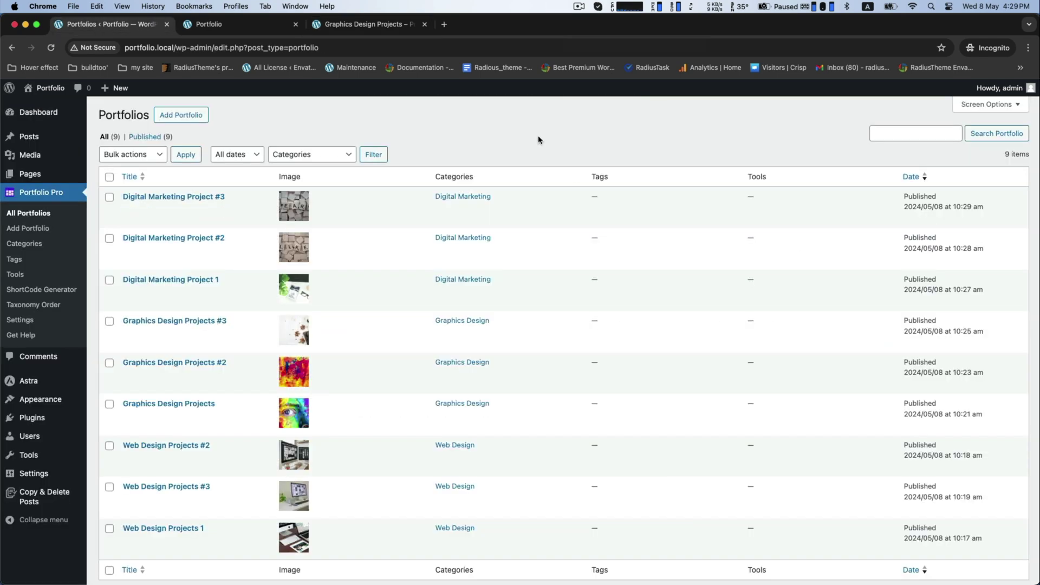
scroll(399, 225, down, 2)
Publish a 'Display Portfolio' shortcode and select the generated [tlpportfolio id="39" title="Display Portfolio"] code
click(233, 207)
scroll(223, 232, up, 2)
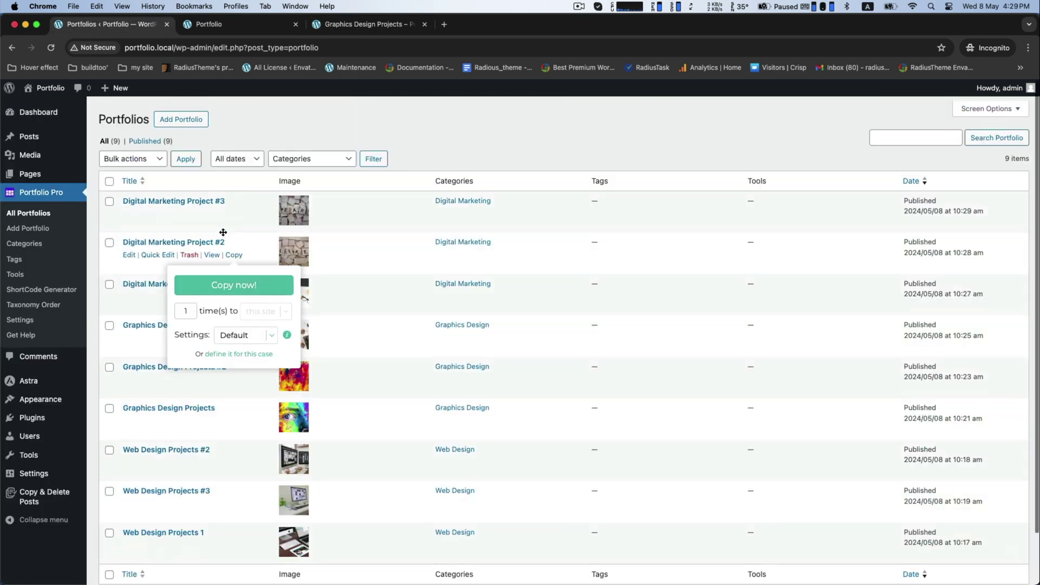
click(33, 289)
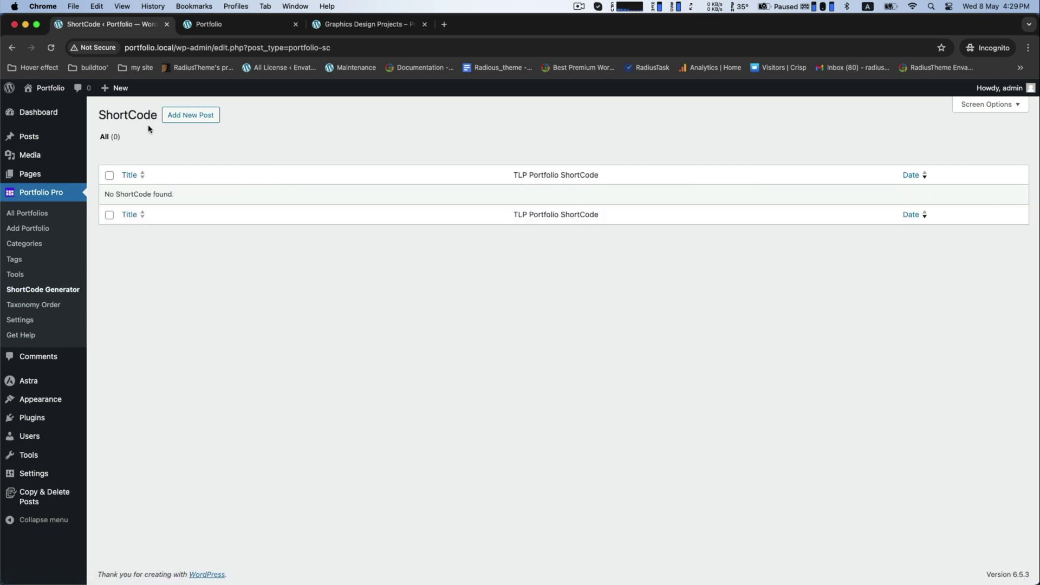
click(181, 115)
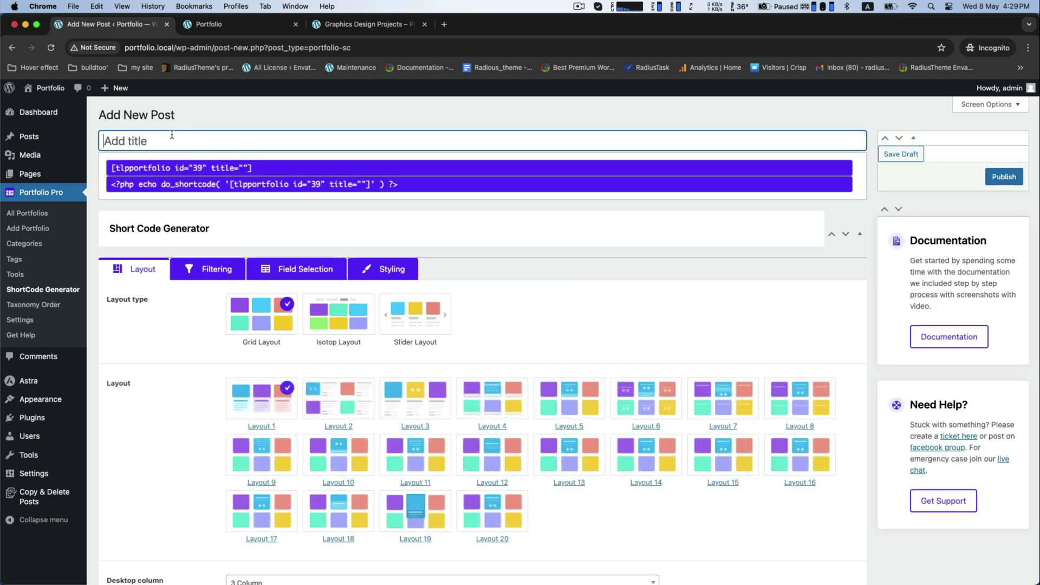
text(Display Portfolio)
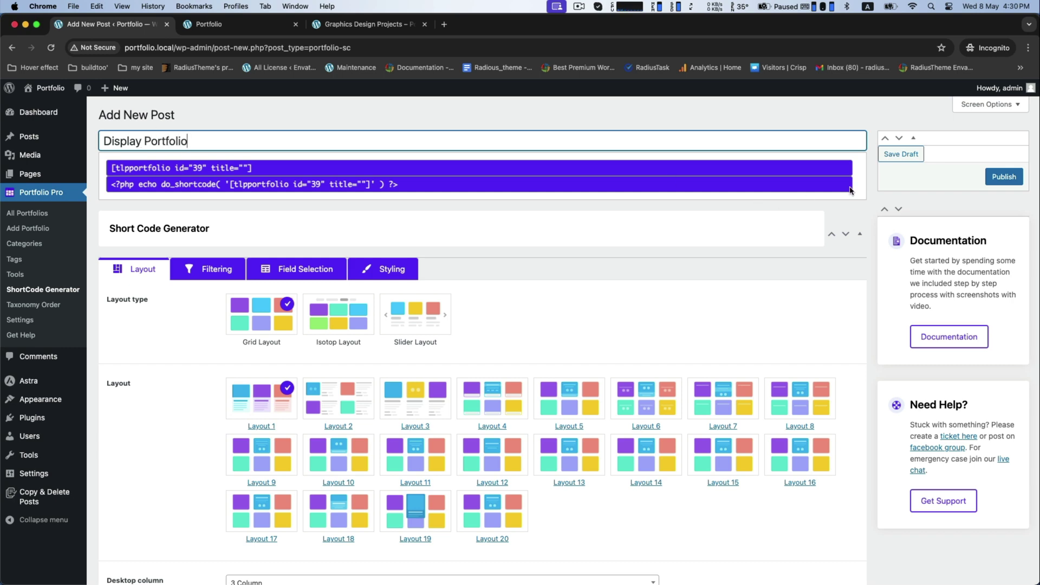
click(1003, 177)
click(126, 199)
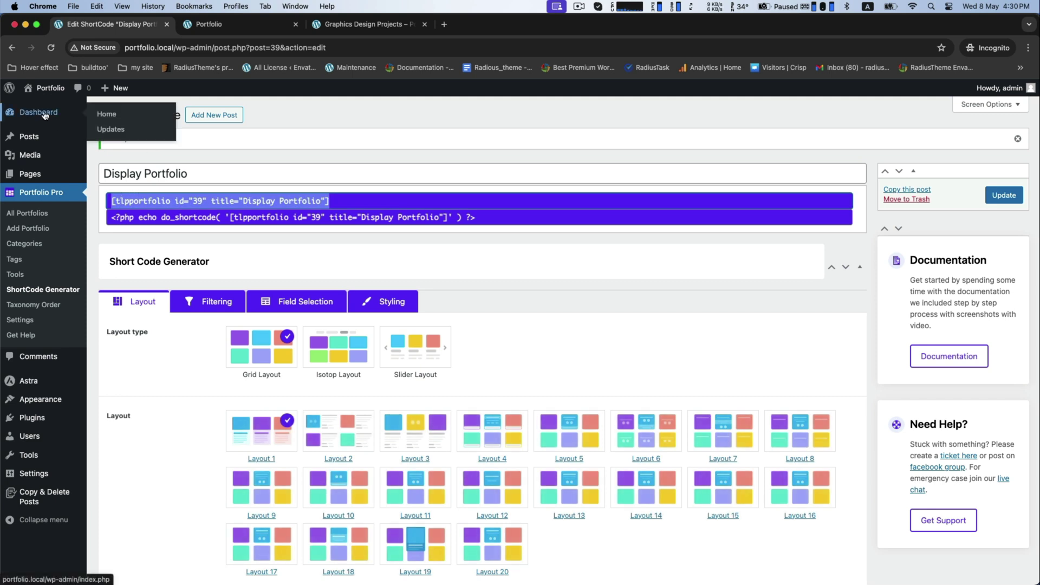
Open a new blank page and close the leftover portfolio tabs
mouse_move(77, 178)
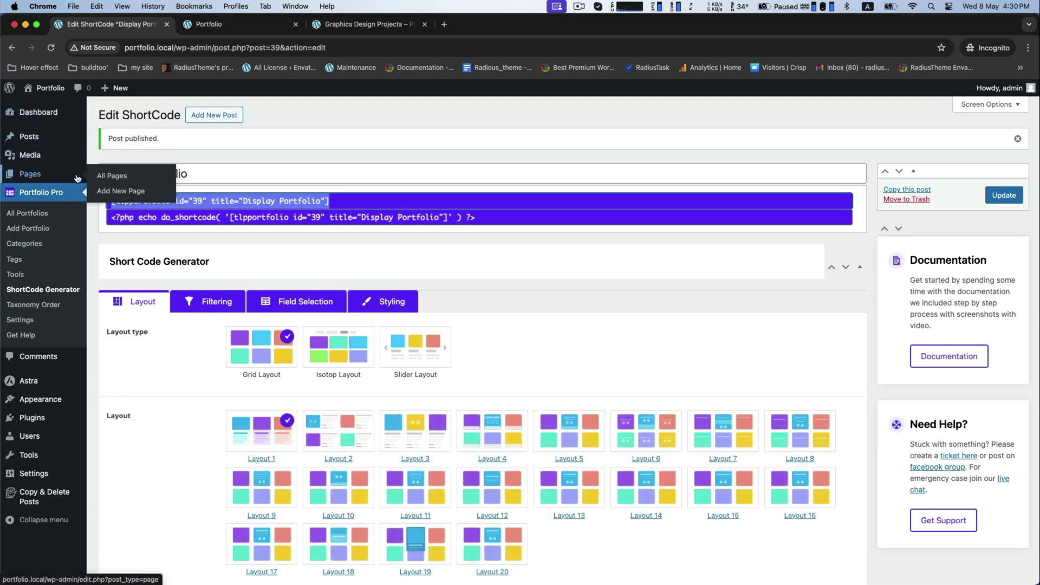
super+click(120, 191)
click(417, 26)
click(296, 24)
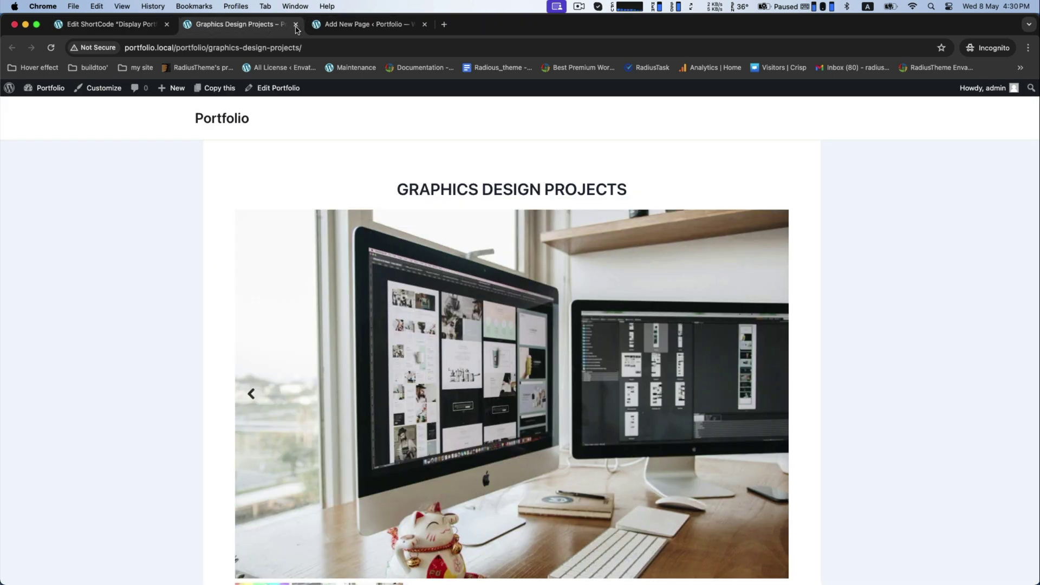
click(295, 23)
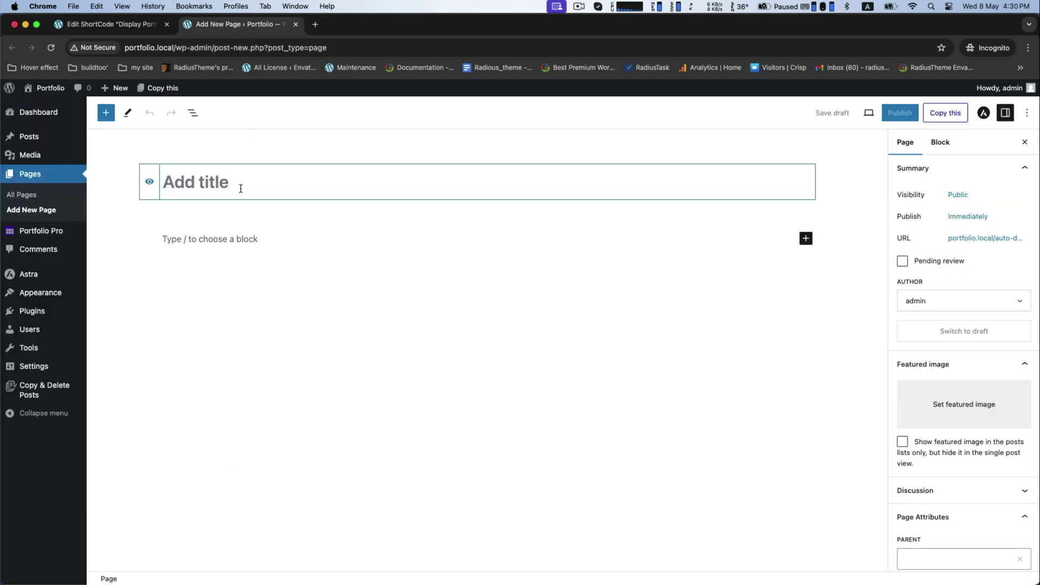
Title the page 'Portfolio Page', insert a Shortcode block with the shortcode, and publish
text(Portfolio)
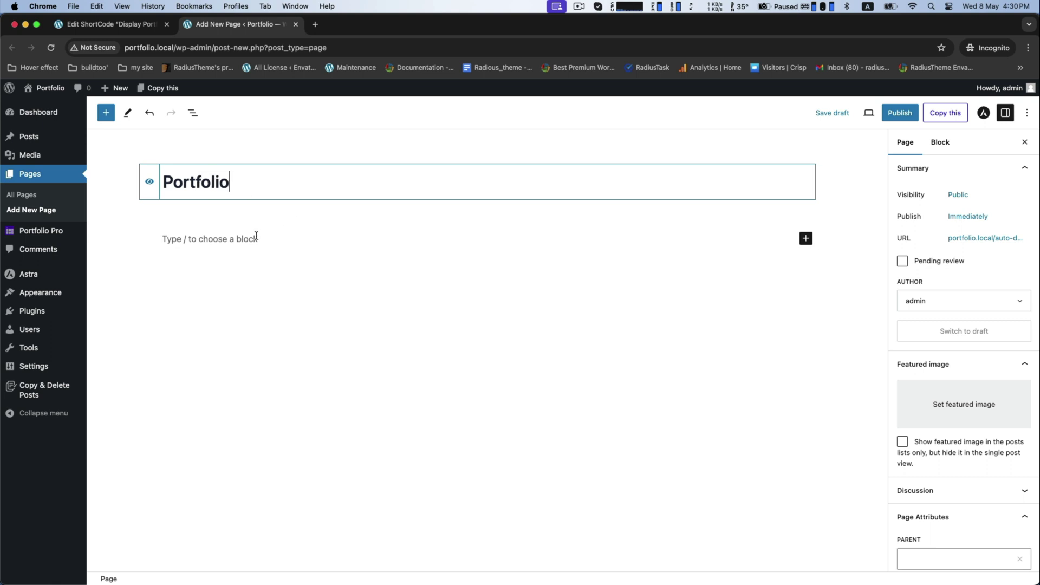
text( Page)
click(277, 236)
click(806, 230)
text(s)
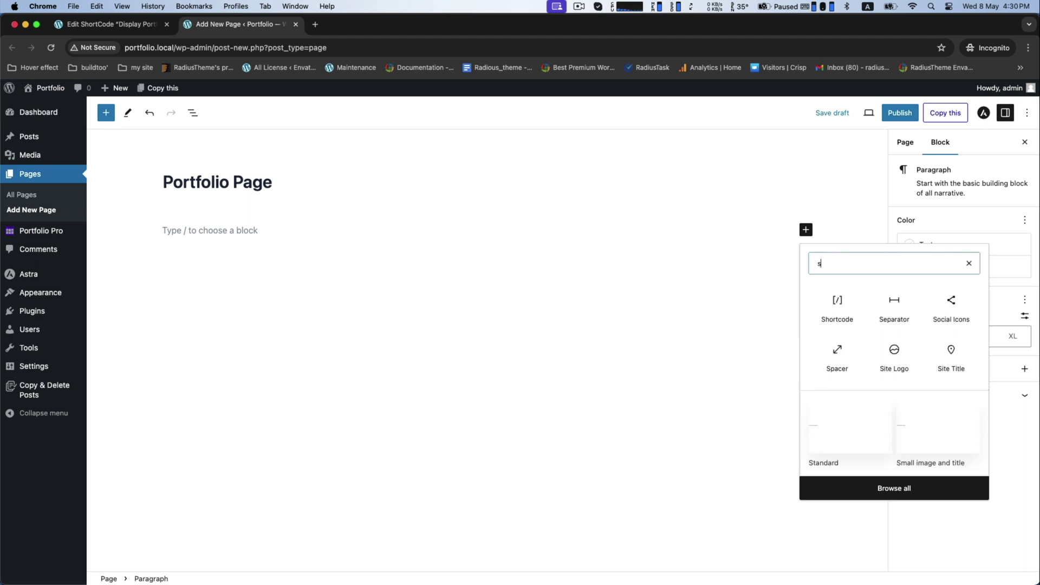
text(hor)
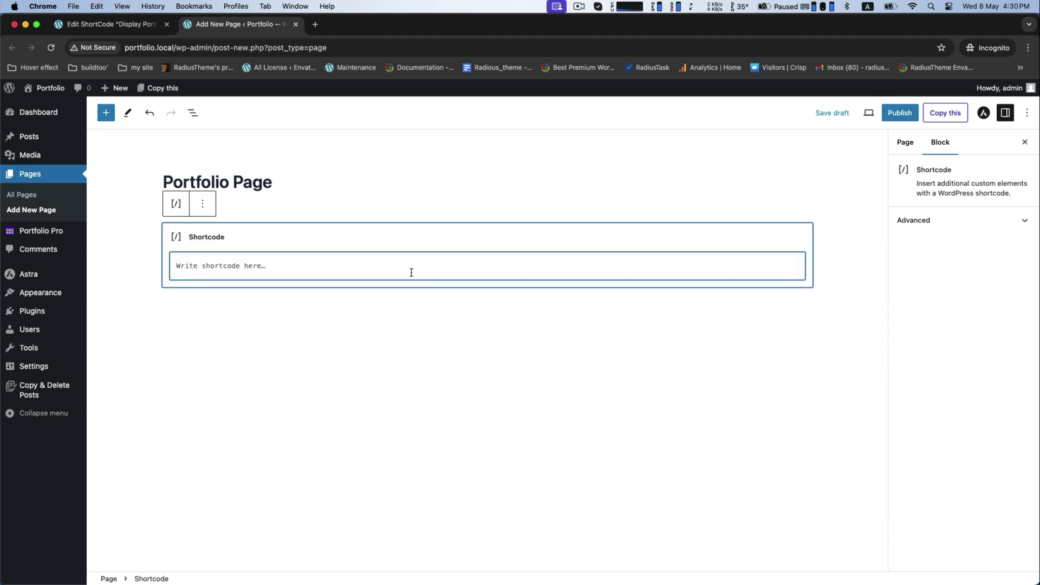
click(899, 113)
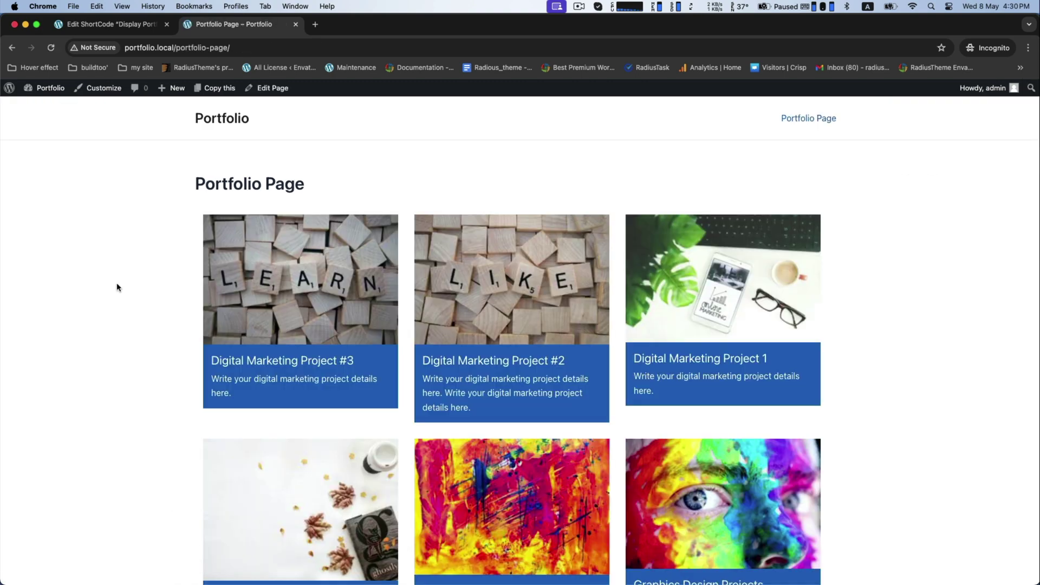
Test the first project card's link icon, which opens an external page in a new tab, then close that tab
scroll(910, 390, down, 8)
scroll(910, 390, up, 7)
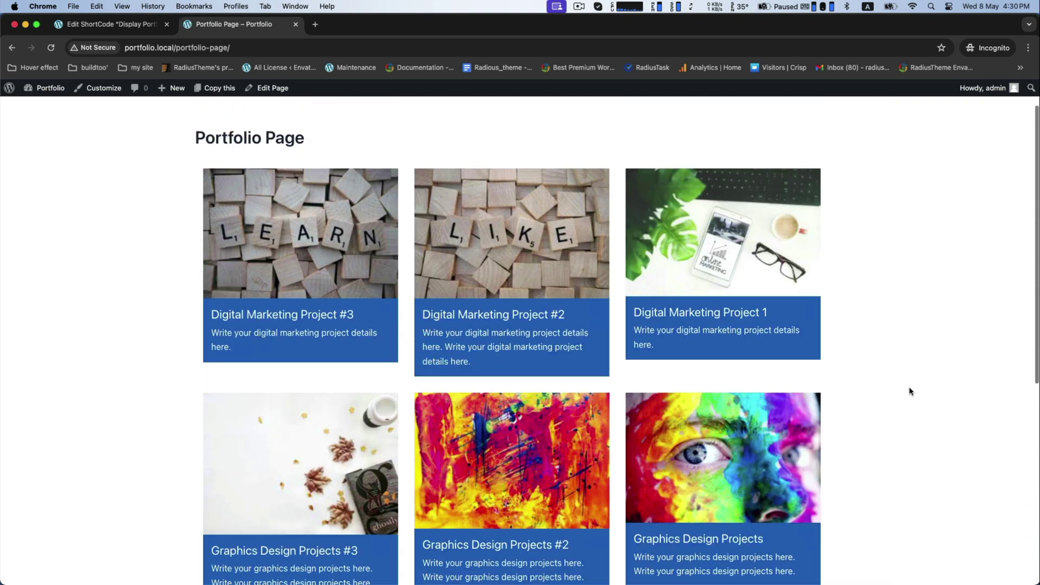
scroll(910, 390, down, 5)
scroll(910, 391, down, 2)
scroll(910, 391, up, 9)
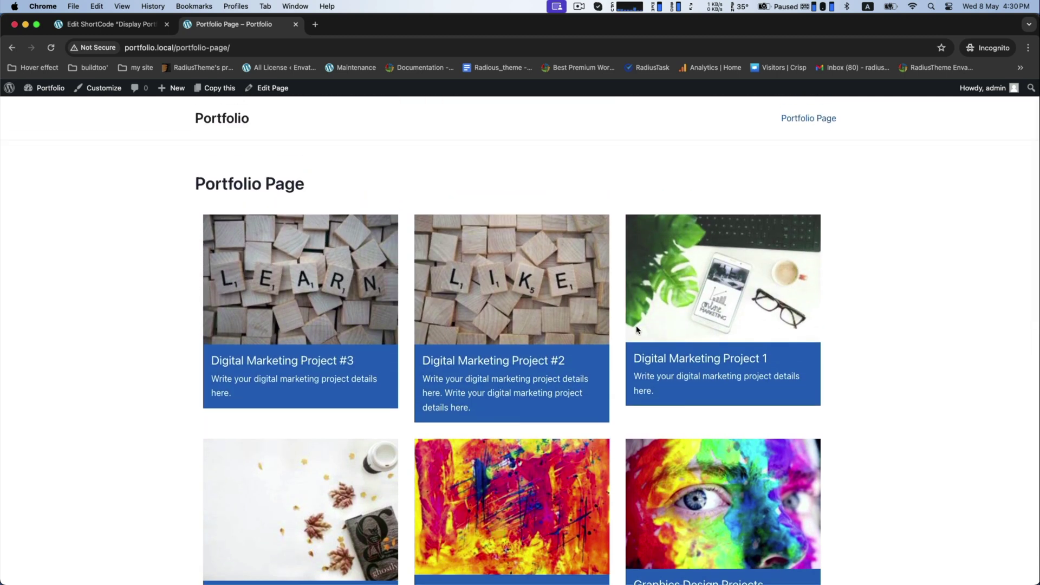
mouse_move(236, 321)
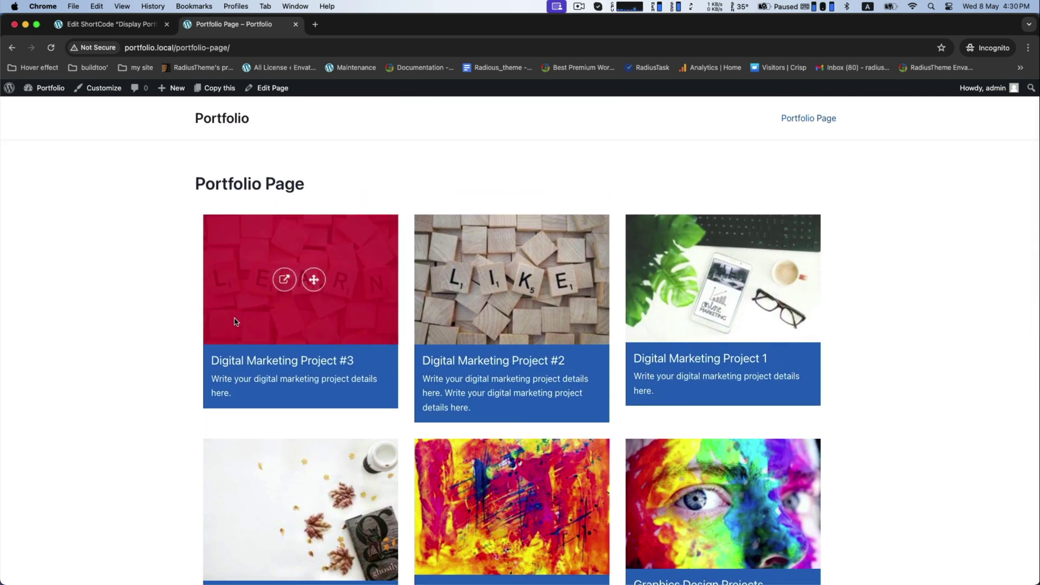
click(292, 282)
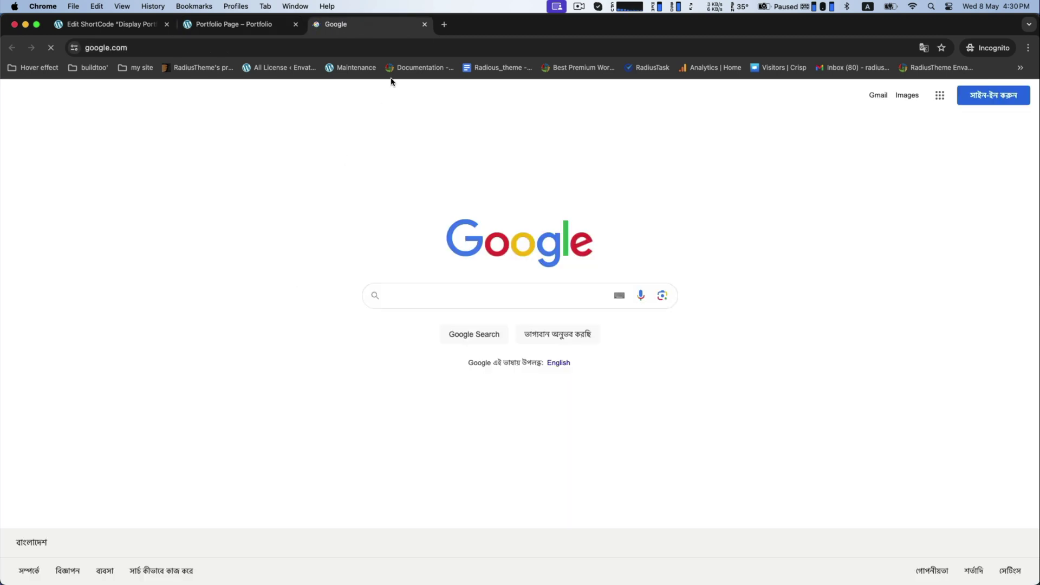
click(424, 24)
View the Digital Marketing Project #3 details, then go back to the Display Portfolio shortcode settings
click(293, 362)
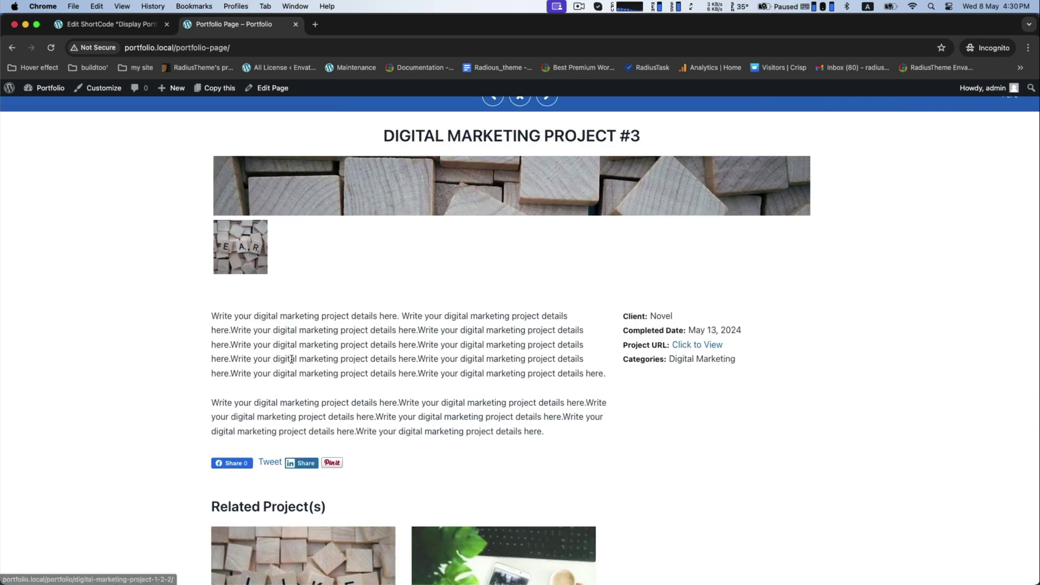
scroll(381, 280, down, 6)
scroll(381, 280, down, 3)
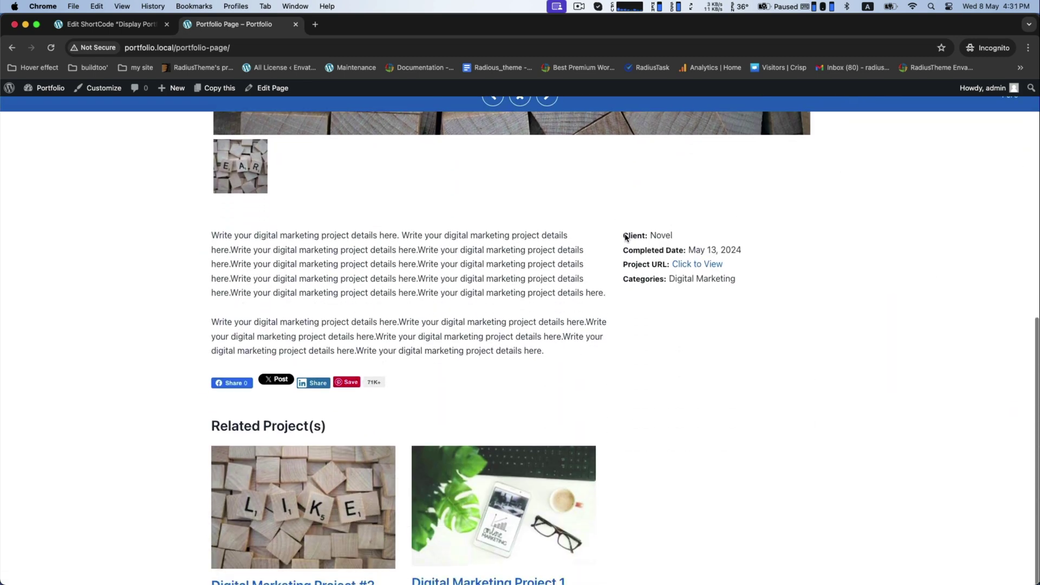
scroll(418, 341, down, 1)
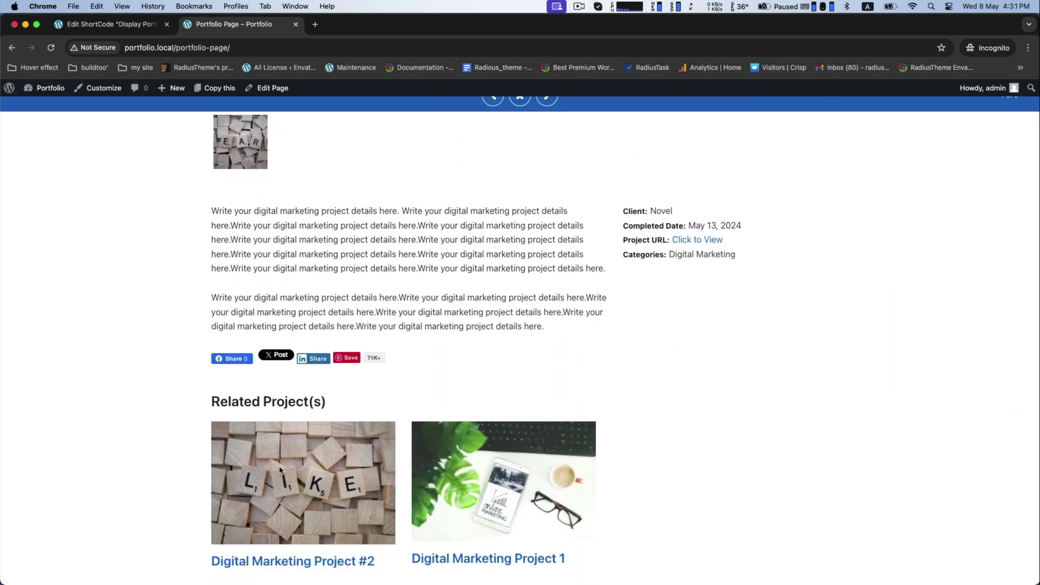
scroll(279, 469, up, 15)
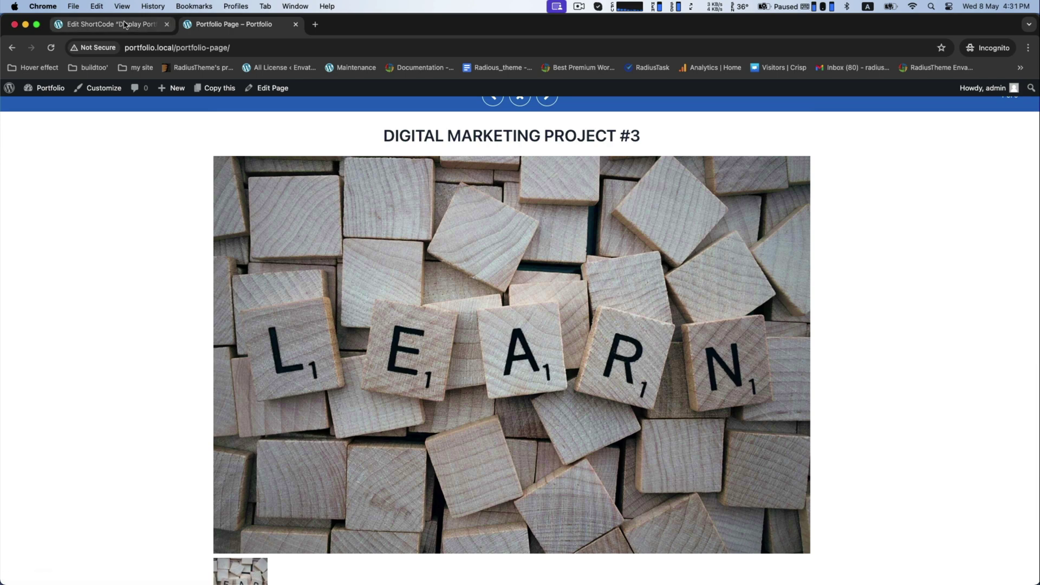
click(12, 48)
click(33, 50)
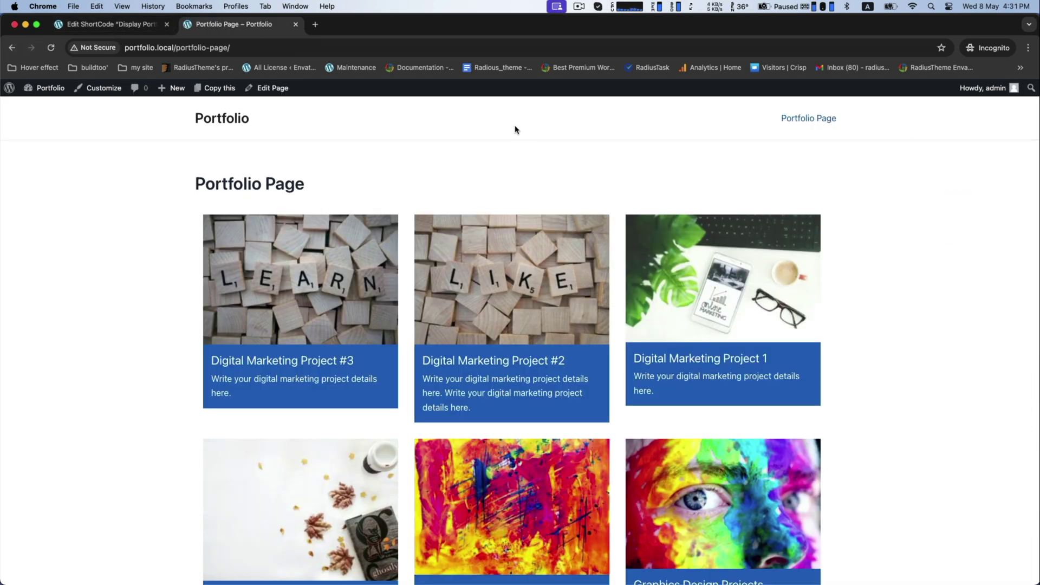
click(124, 26)
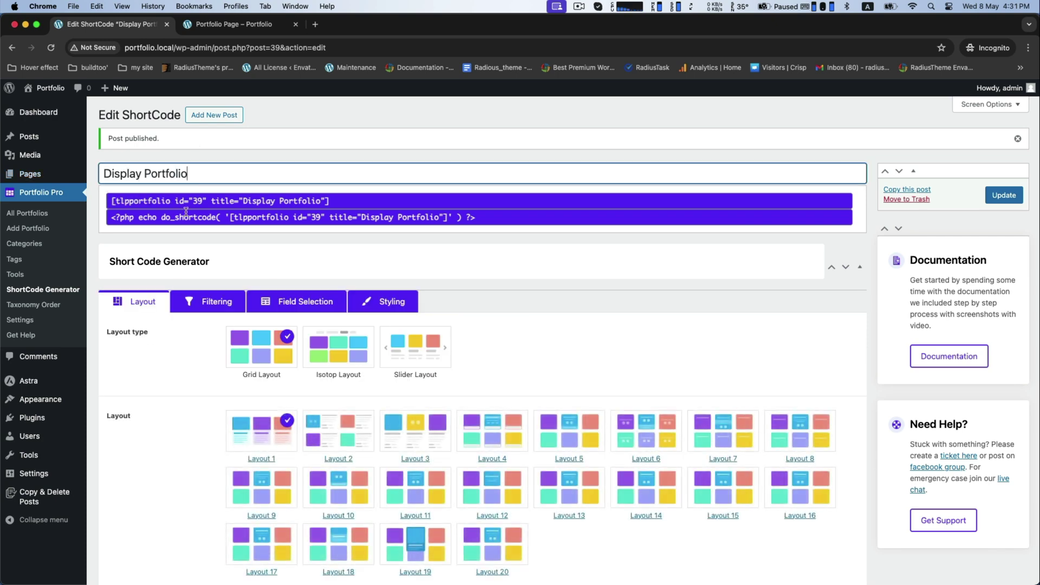
Switch the layout type to Isotope and try the Graphics Design, Web Design and Show All preview filters
click(347, 366)
scroll(316, 350, down, 5)
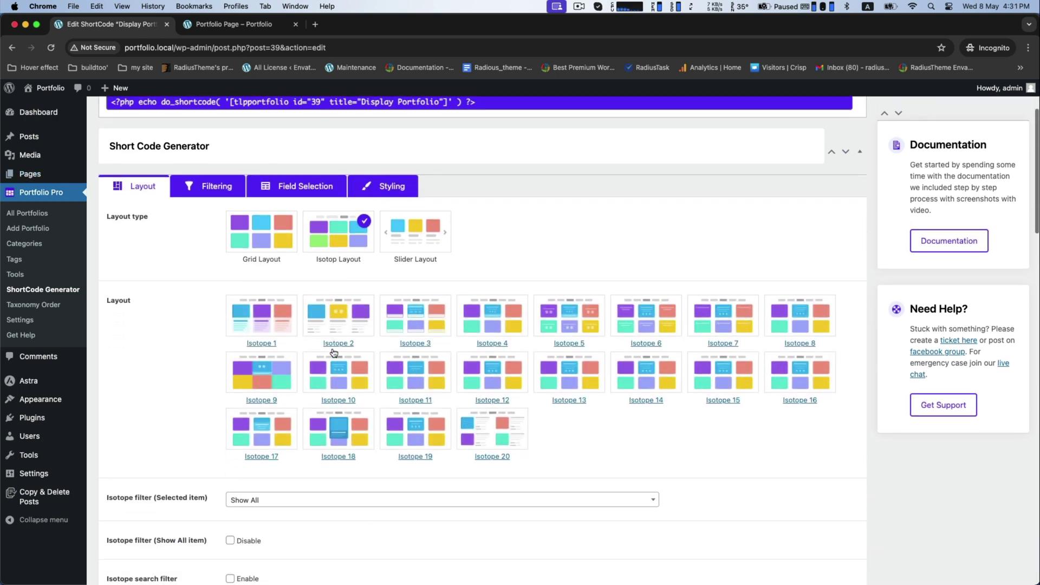
scroll(336, 297, down, 15)
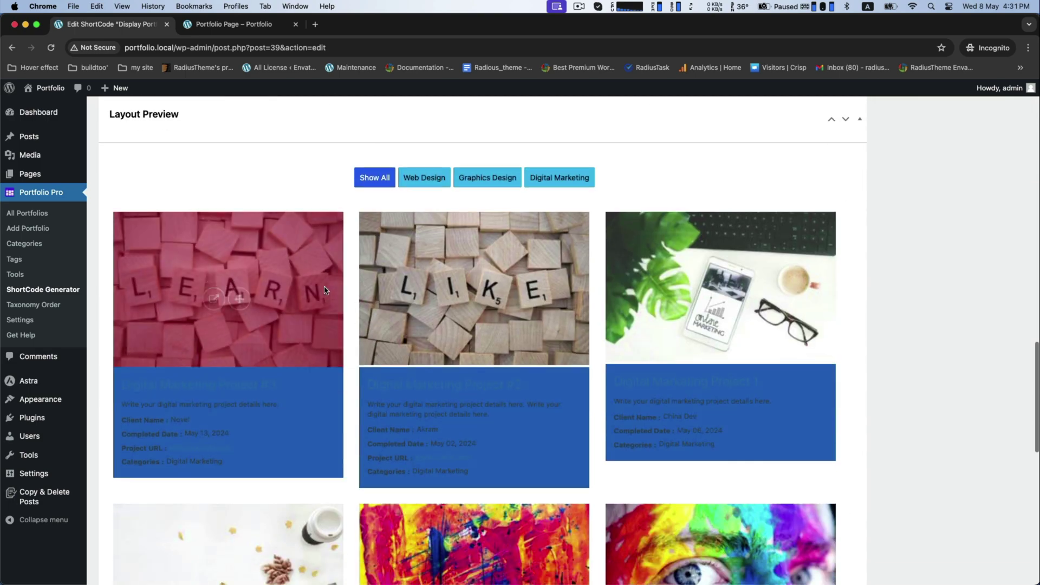
click(487, 179)
click(424, 178)
click(375, 178)
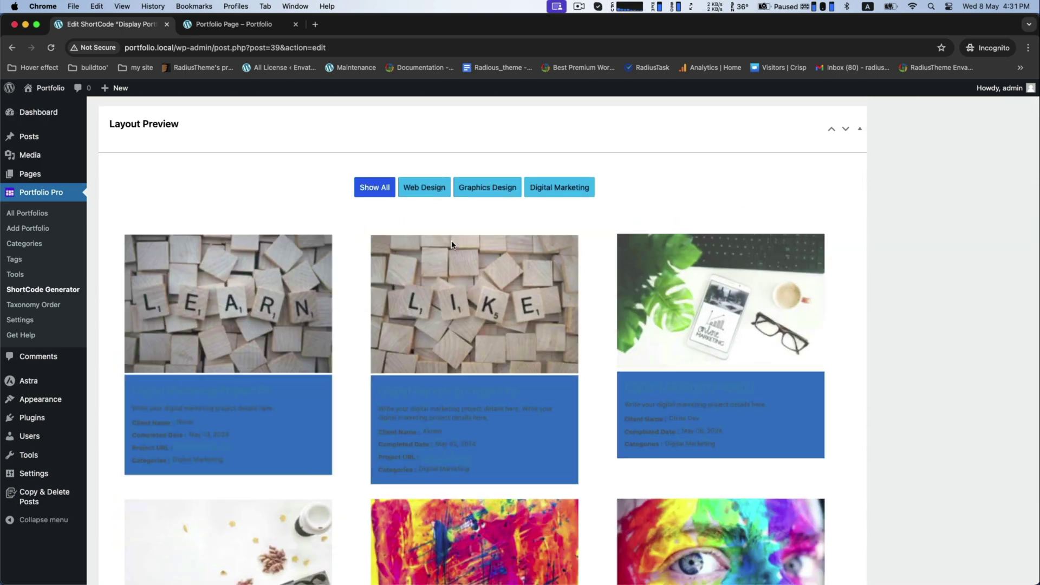
scroll(768, 295, up, 20)
Reload the live portfolio page and test its Web Design, Graphics Design and Digital Marketing filters
click(241, 27)
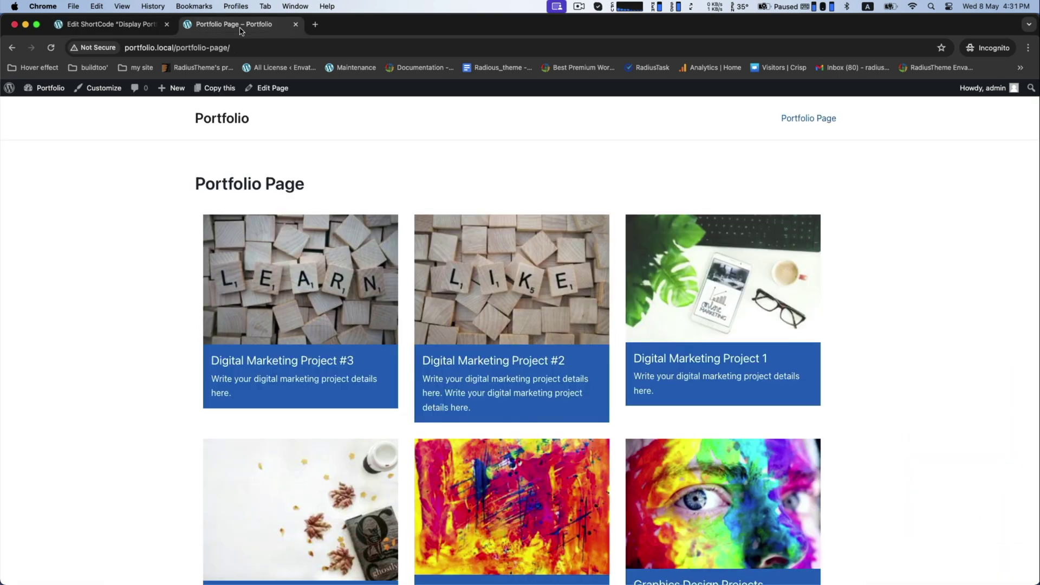
click(51, 49)
scroll(62, 213, down, 5)
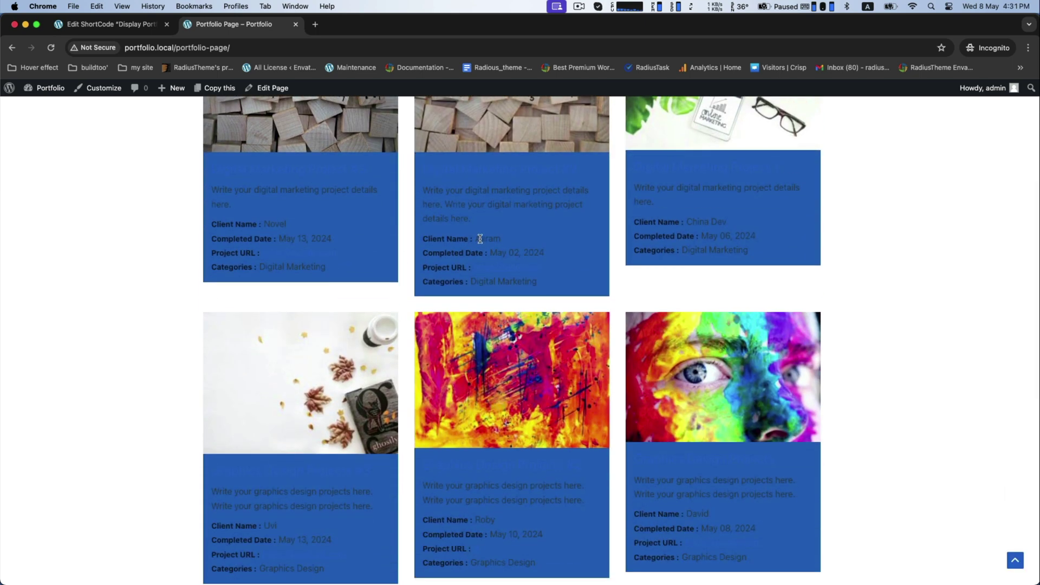
scroll(480, 242, up, 2)
scroll(480, 242, up, 3)
click(464, 232)
click(513, 225)
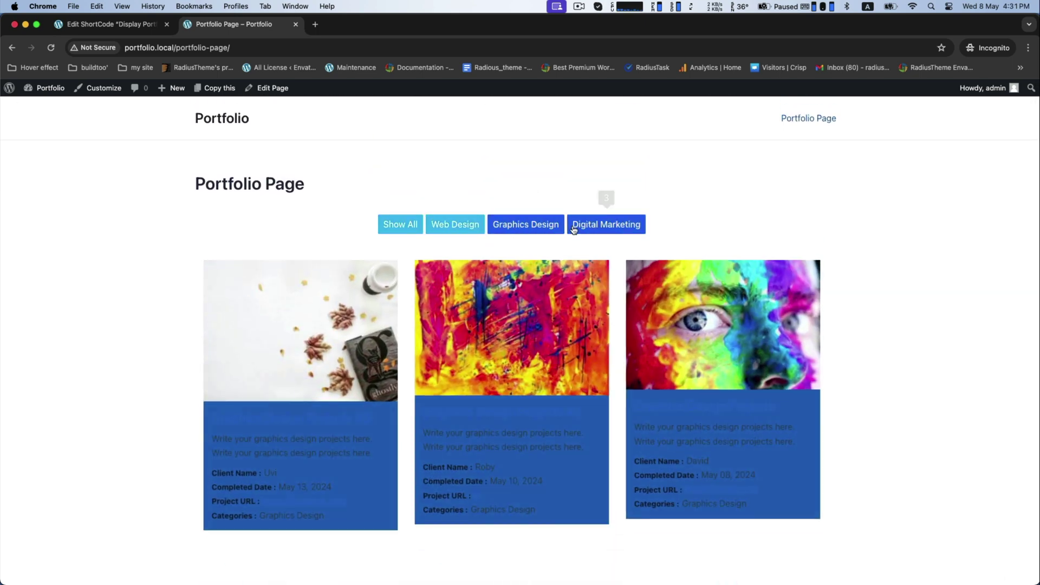
click(580, 225)
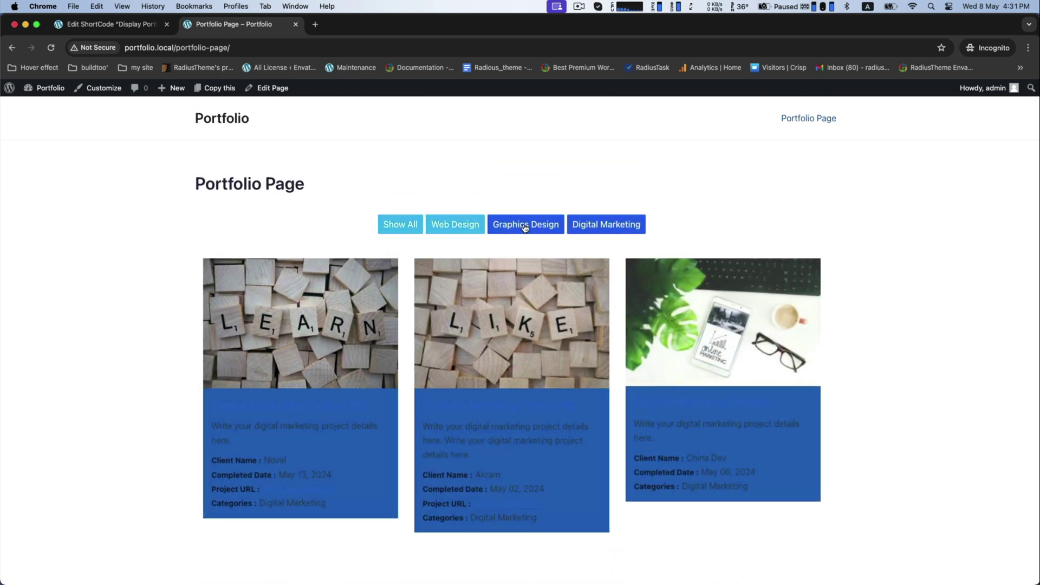
click(81, 22)
scroll(494, 292, down, 20)
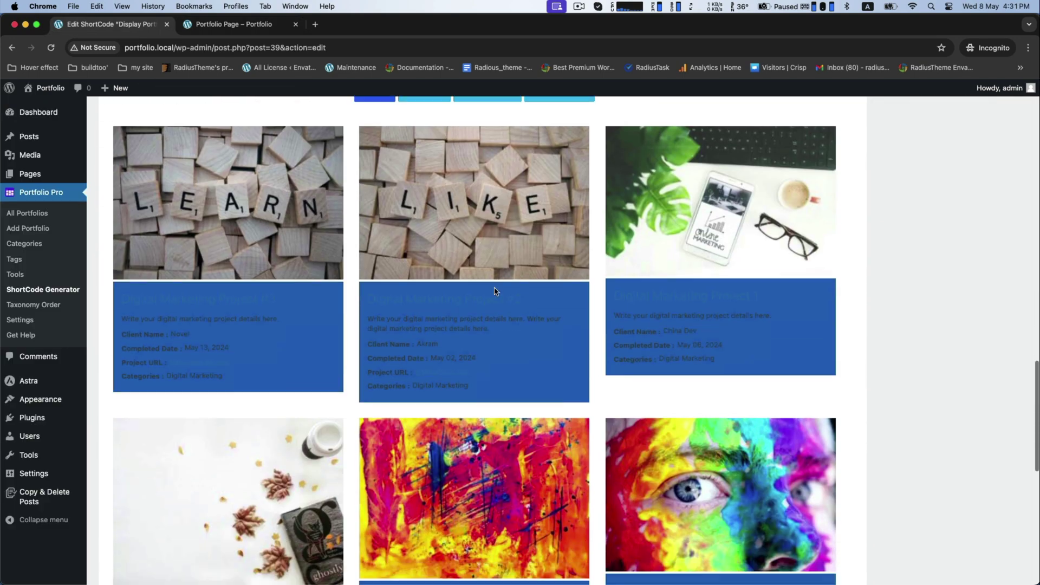
Open the portfolio shortcode's styling settings and look through them
scroll(494, 291, up, 15)
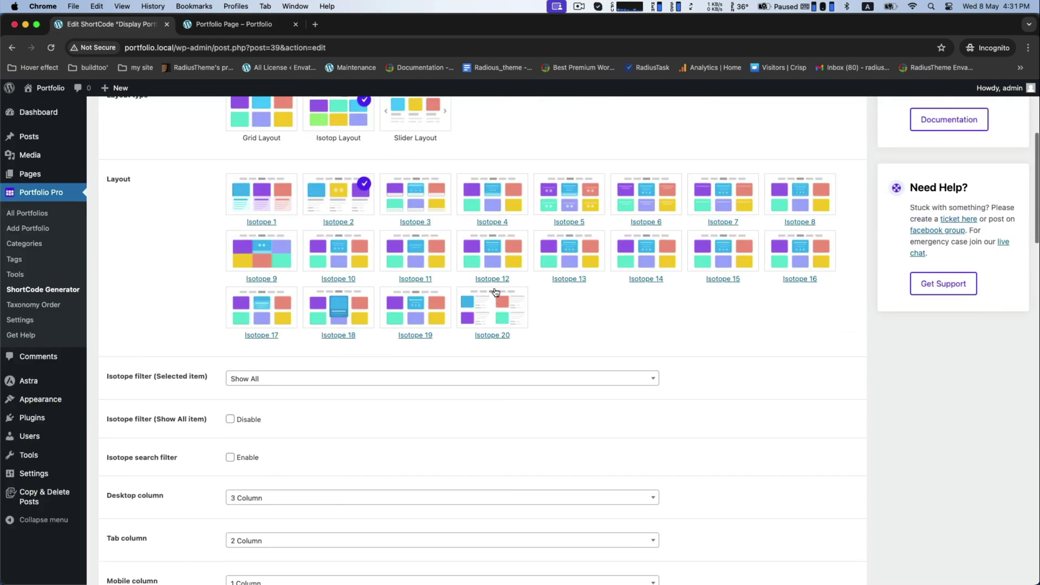
scroll(494, 291, up, 4)
scroll(494, 291, down, 2)
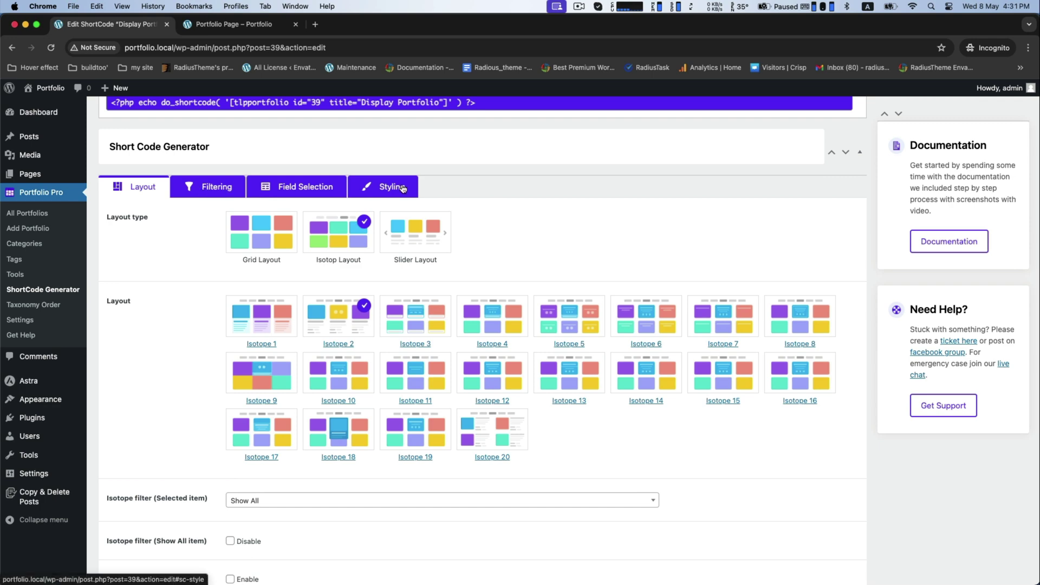
click(382, 187)
scroll(210, 255, down, 1)
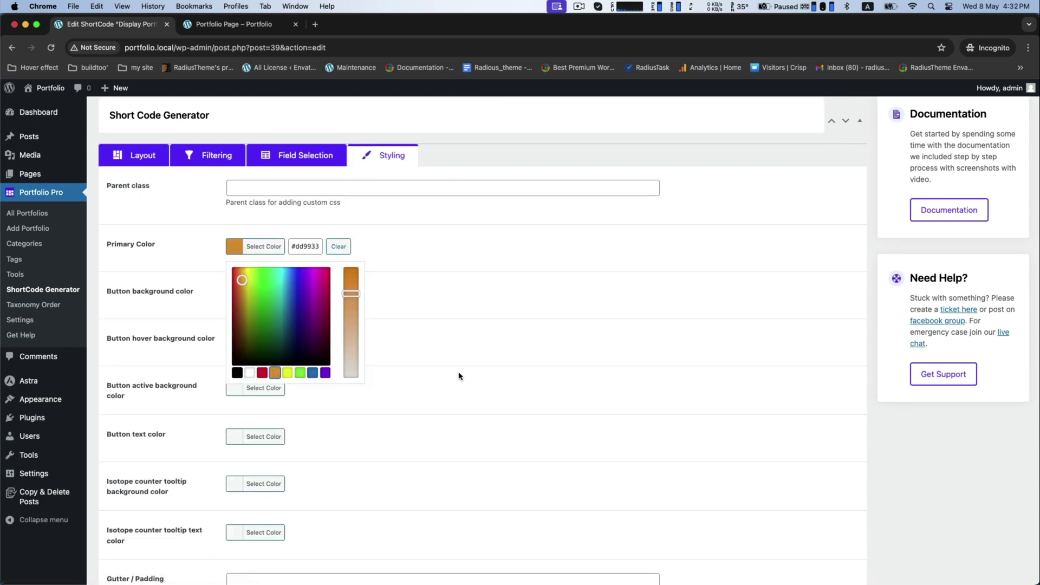
scroll(460, 377, down, 15)
scroll(467, 379, up, 15)
scroll(468, 379, down, 12)
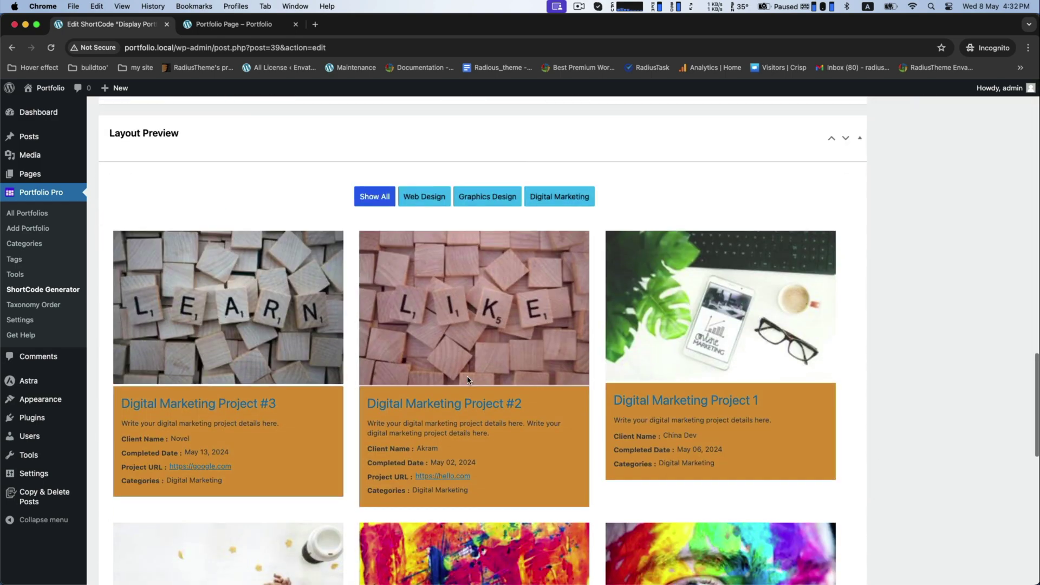
scroll(466, 379, up, 15)
scroll(325, 379, down, 4)
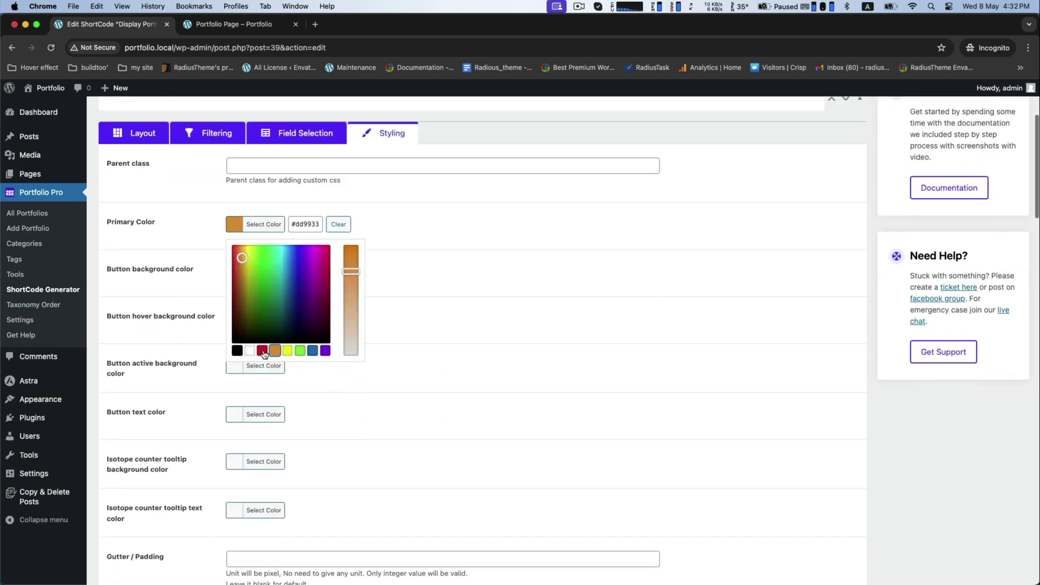
scroll(480, 406, down, 20)
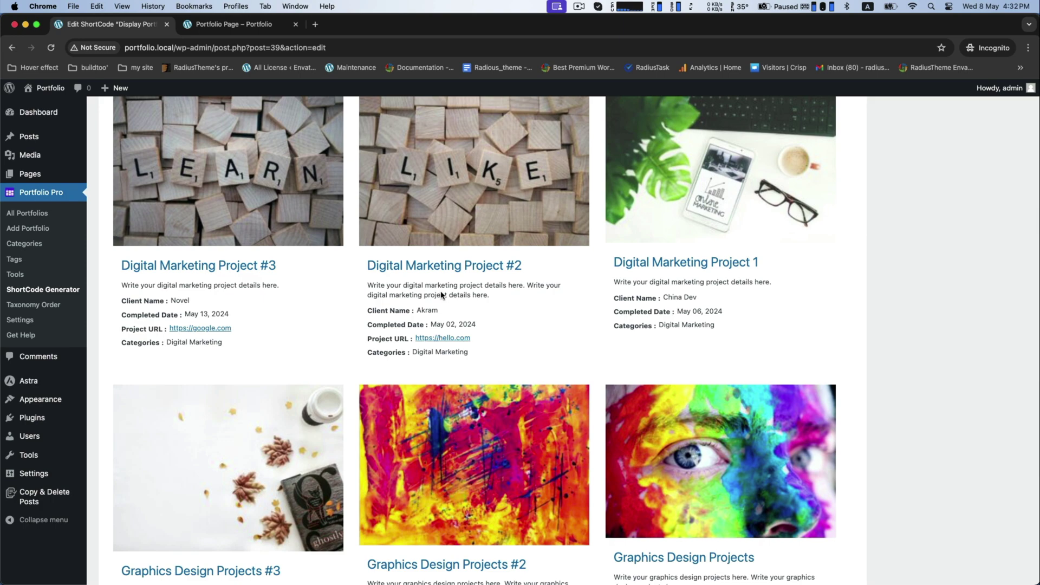
scroll(865, 280, up, 12)
scroll(865, 280, up, 10)
On the live portfolio page, view the Digital Marketing Project #2 details and come back
click(223, 24)
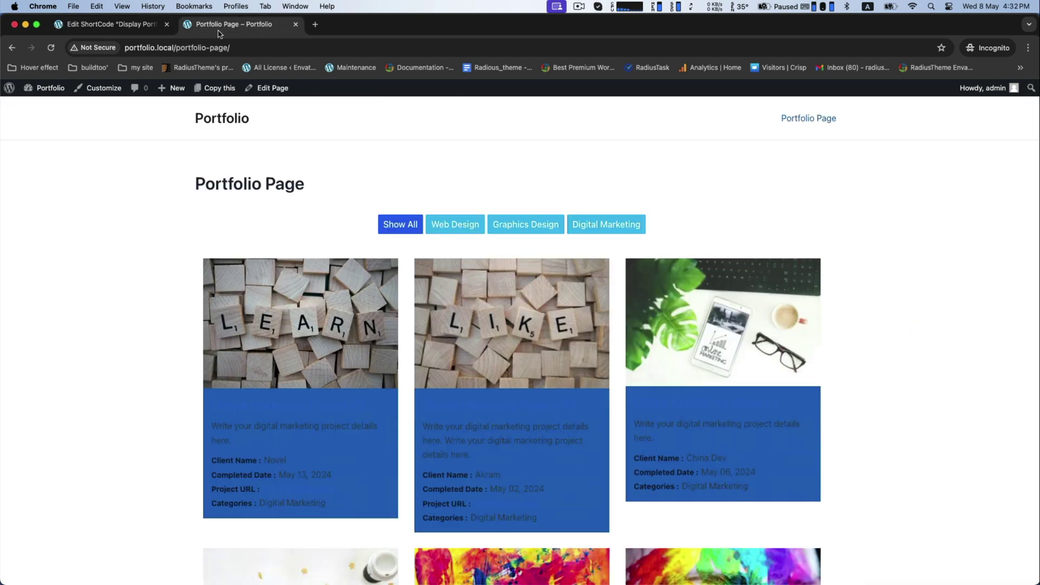
scroll(32, 292, down, 5)
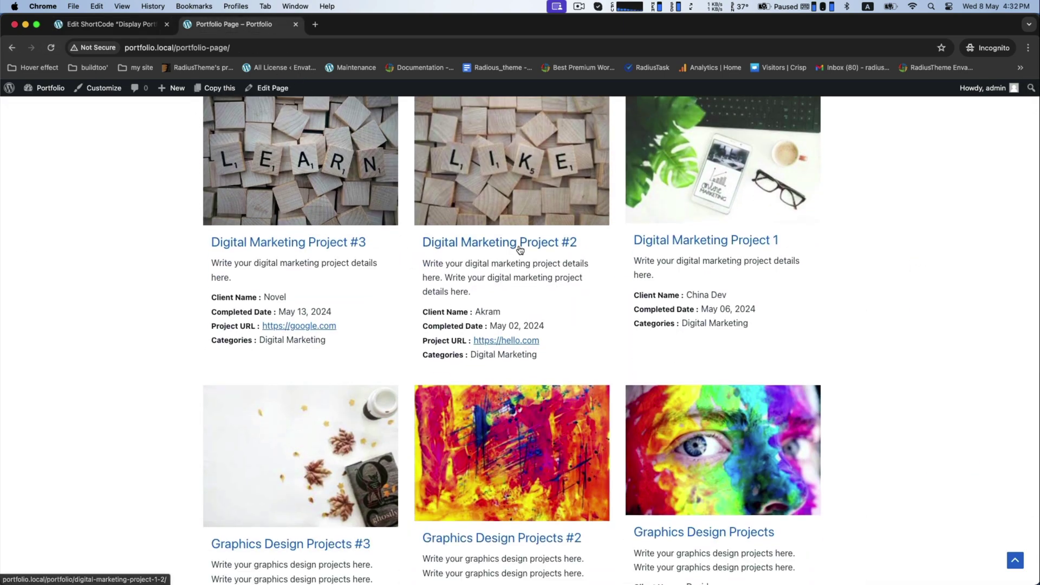
click(520, 250)
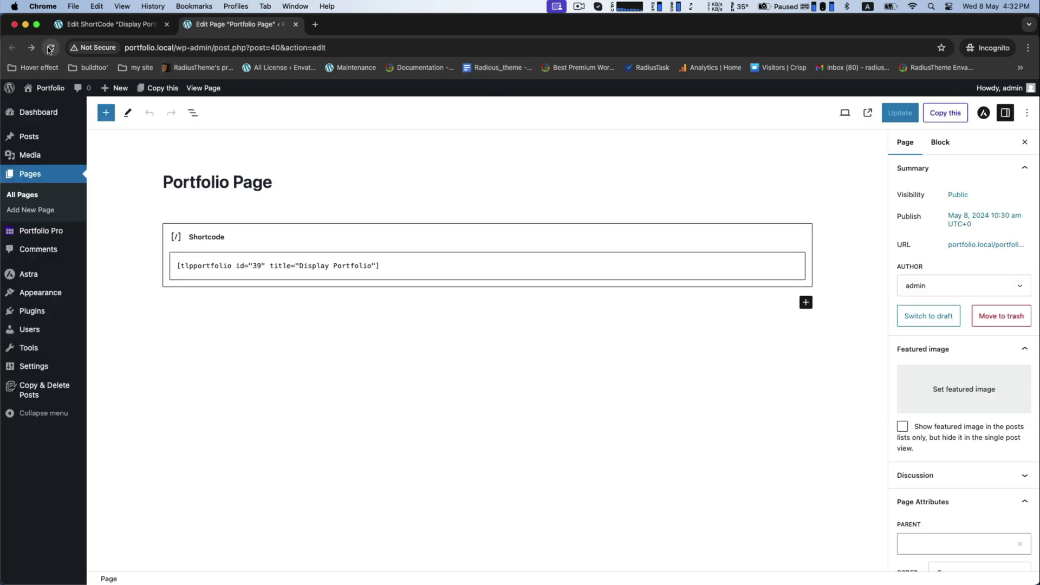
click(31, 47)
Open Graphics Design Projects #2 in its pop-up, close it, and return to the shortcode editor
mouse_move(480, 331)
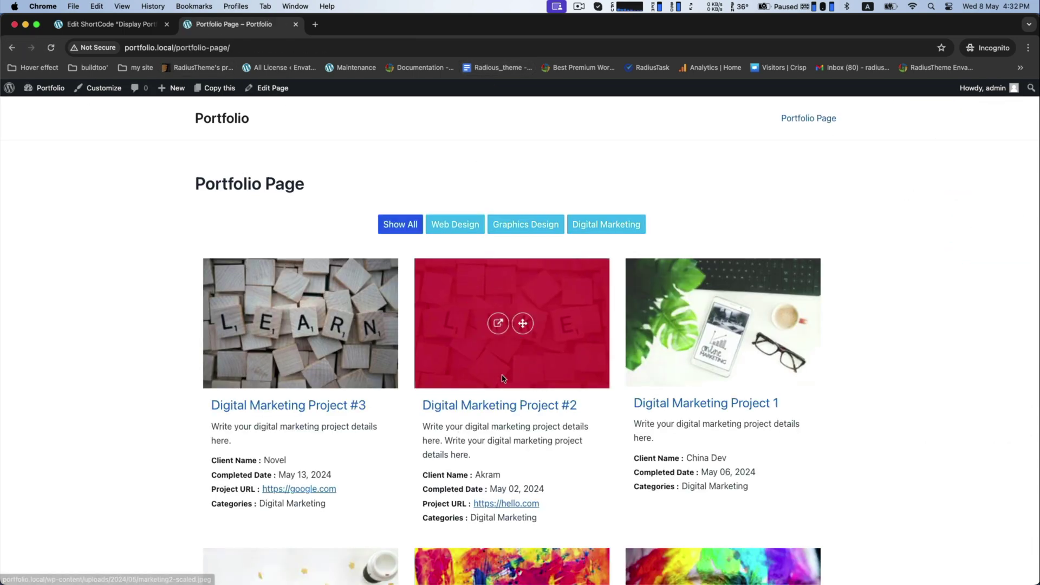
scroll(503, 378, down, 7)
click(499, 318)
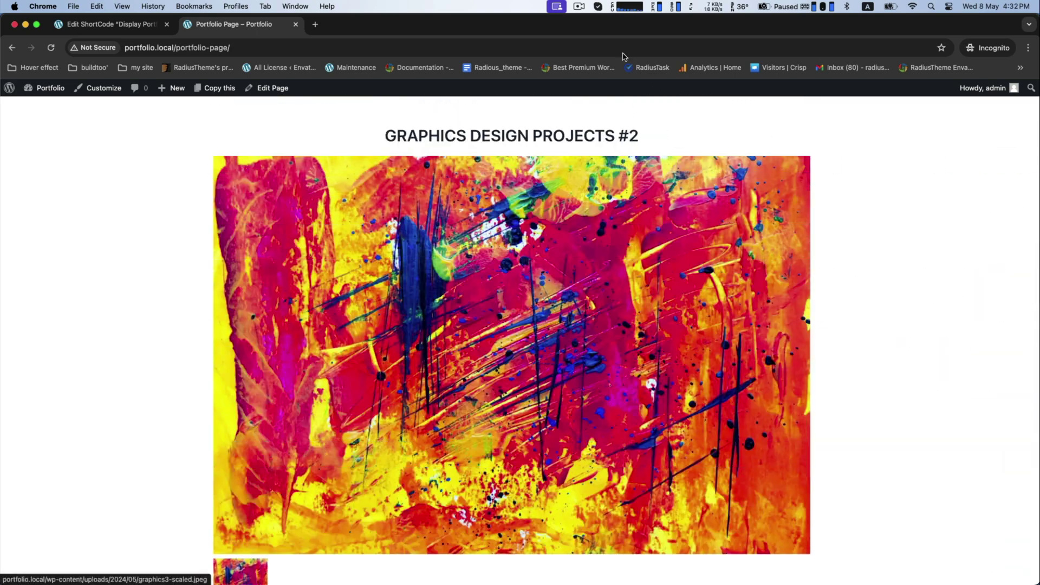
click(522, 108)
scroll(431, 162, up, 10)
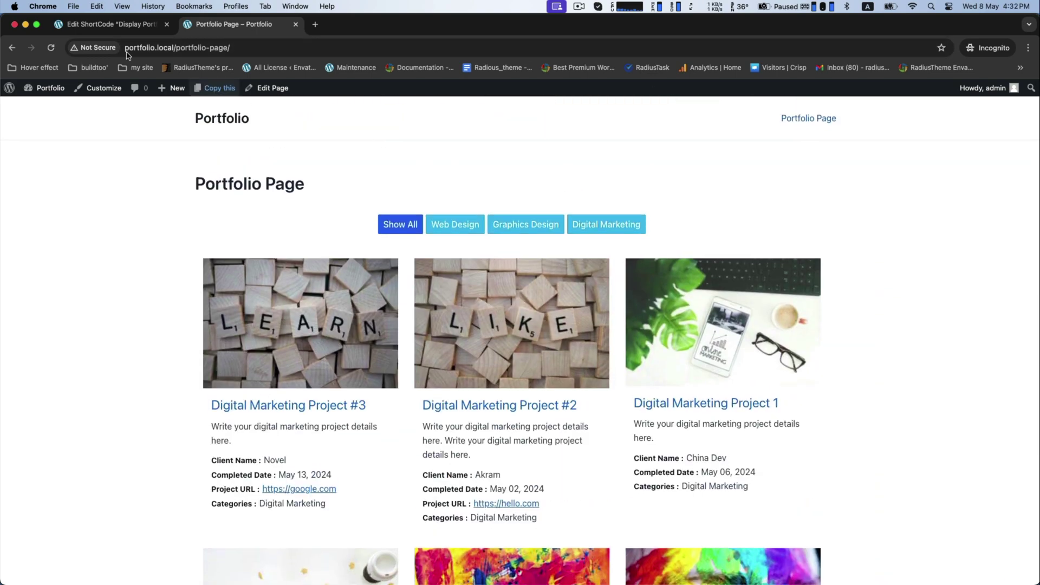
click(111, 24)
scroll(439, 274, down, 10)
Pick a dark grey primary colour in the Styling settings and save the shortcode with Update
scroll(509, 342, up, 10)
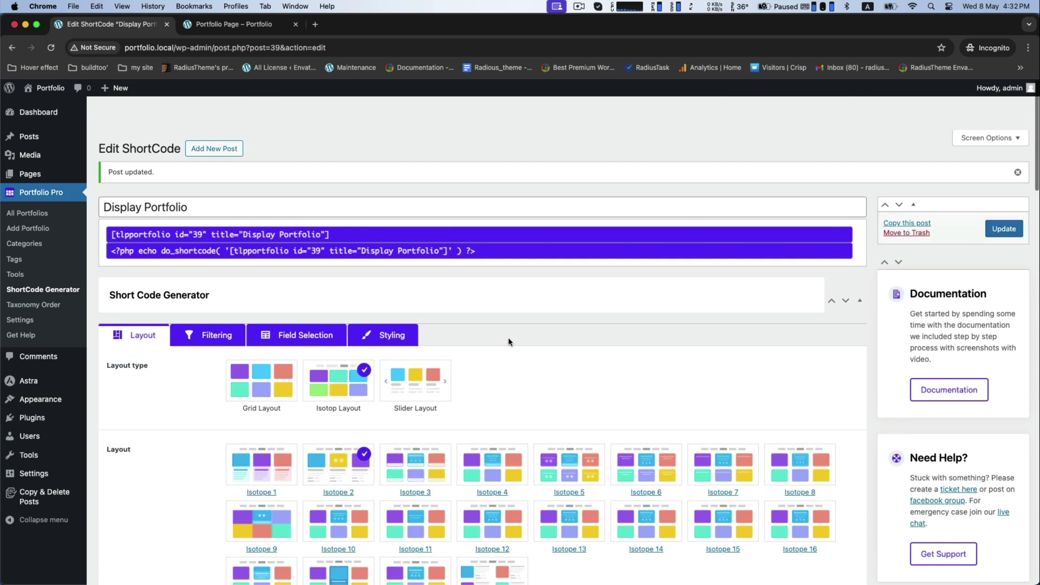
scroll(508, 341, down, 1)
click(384, 299)
scroll(318, 376, down, 3)
click(257, 319)
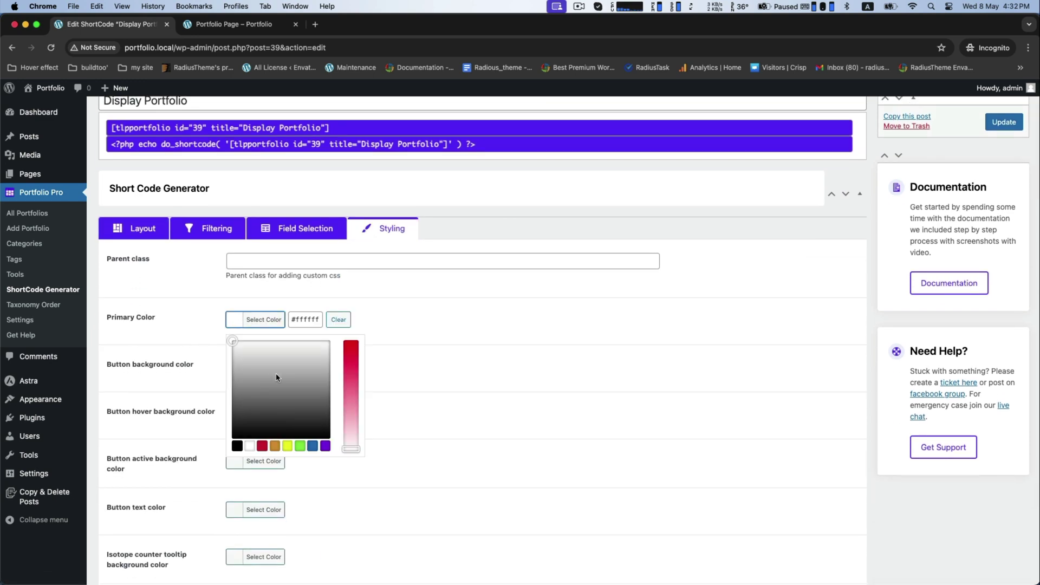
scroll(277, 376, up, 1)
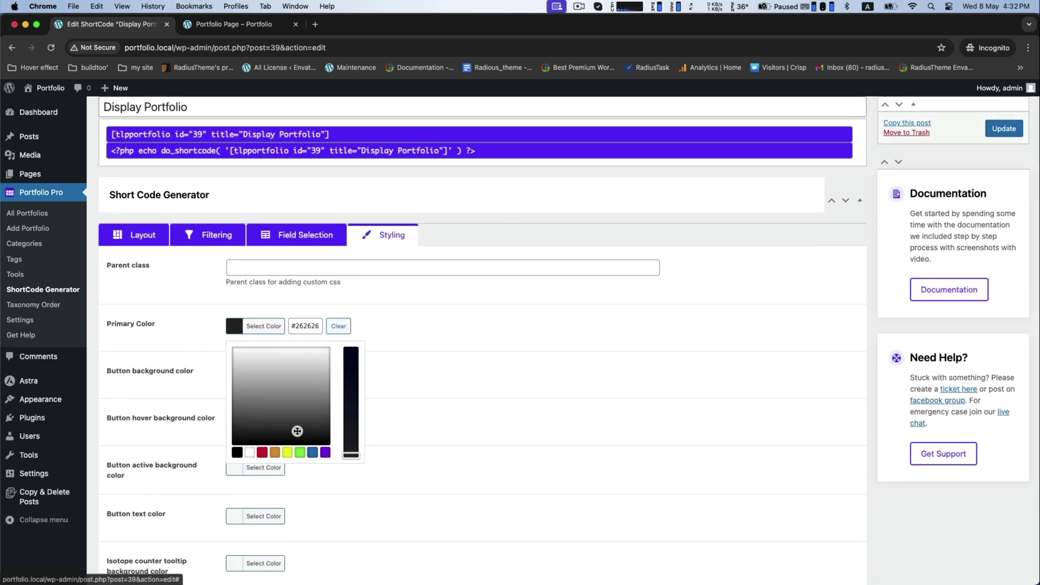
click(994, 139)
Reload the live portfolio page to check the grey project cards, then return to the editor
click(233, 23)
click(50, 48)
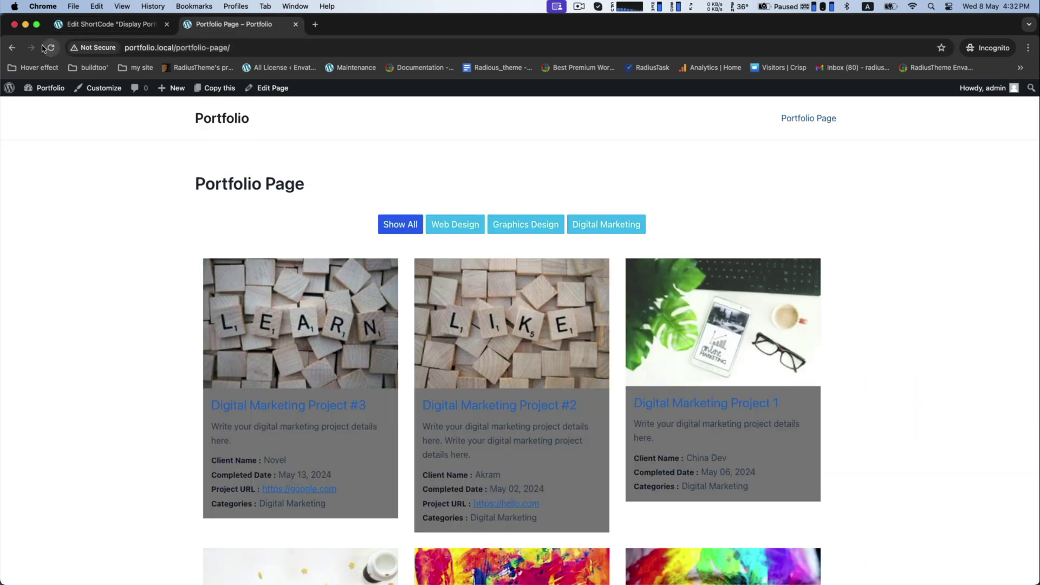
scroll(542, 270, down, 3)
scroll(529, 206, up, 3)
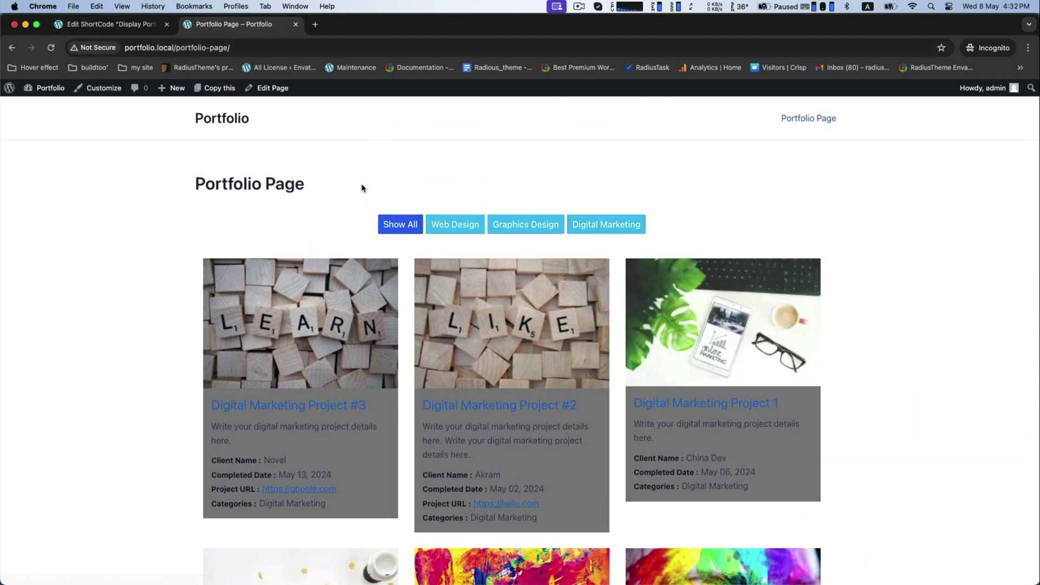
click(117, 25)
Choose Grid Layout with Layout 5 and save the shortcode with Update
scroll(243, 316, down, 1)
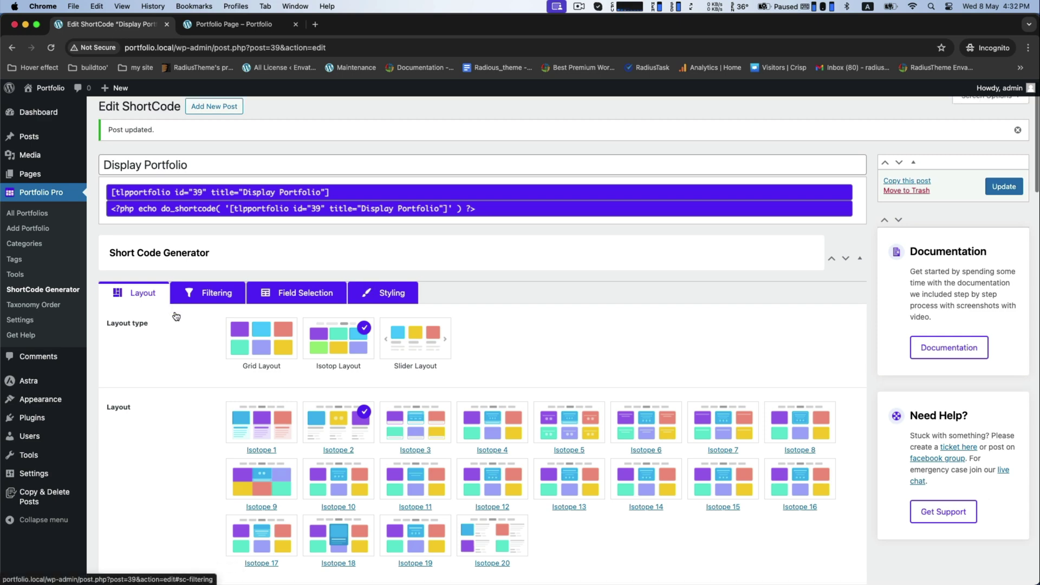
click(247, 328)
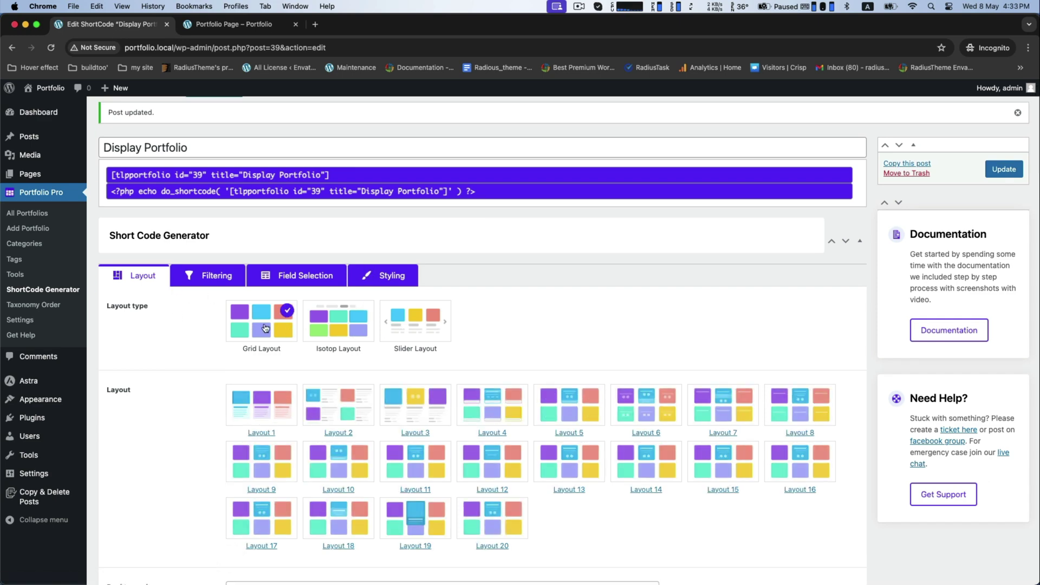
scroll(403, 295, down, 6)
click(524, 243)
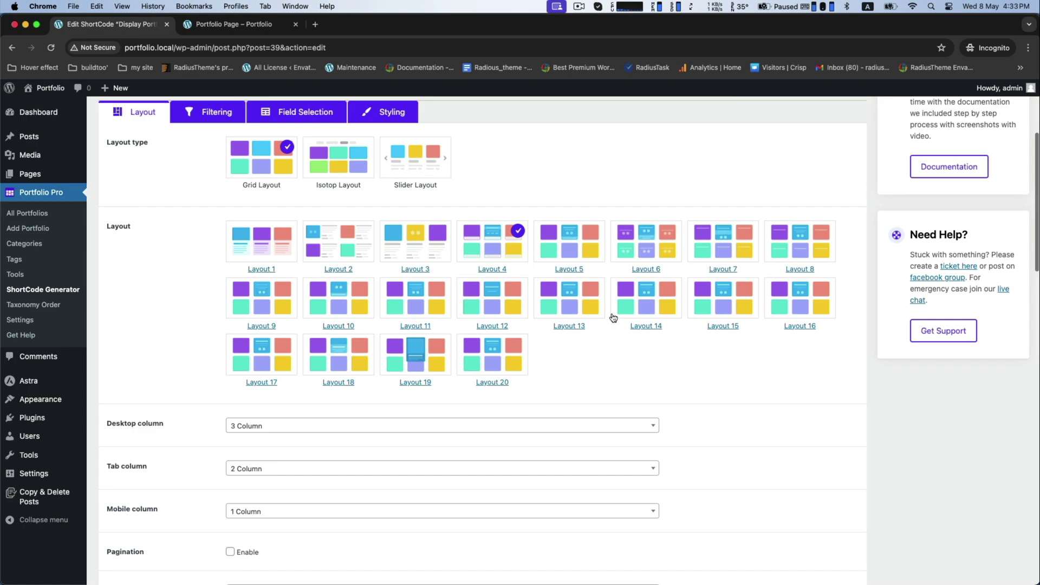
scroll(610, 383, down, 15)
scroll(448, 263, up, 15)
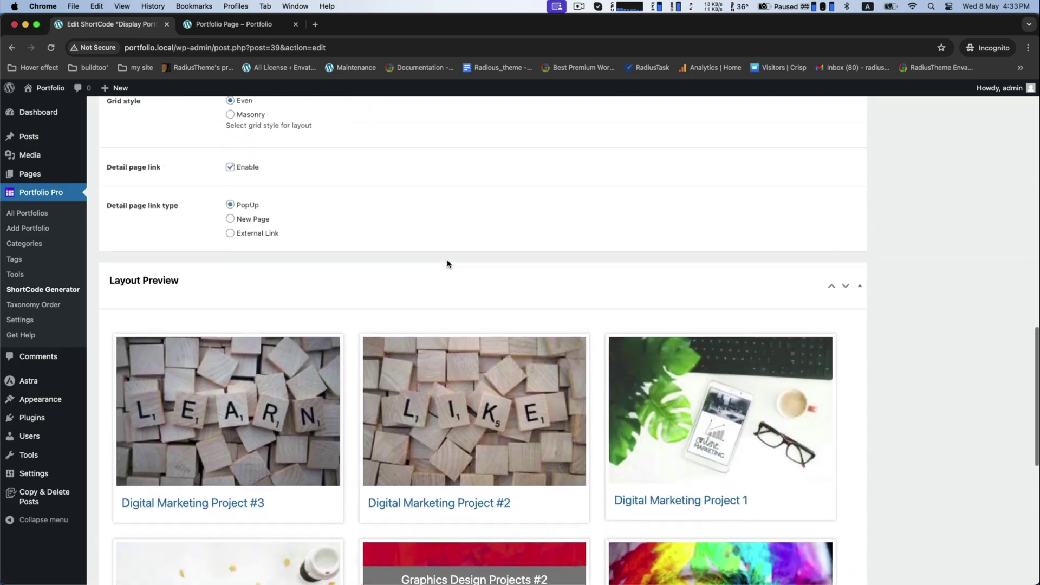
scroll(606, 315, down, 15)
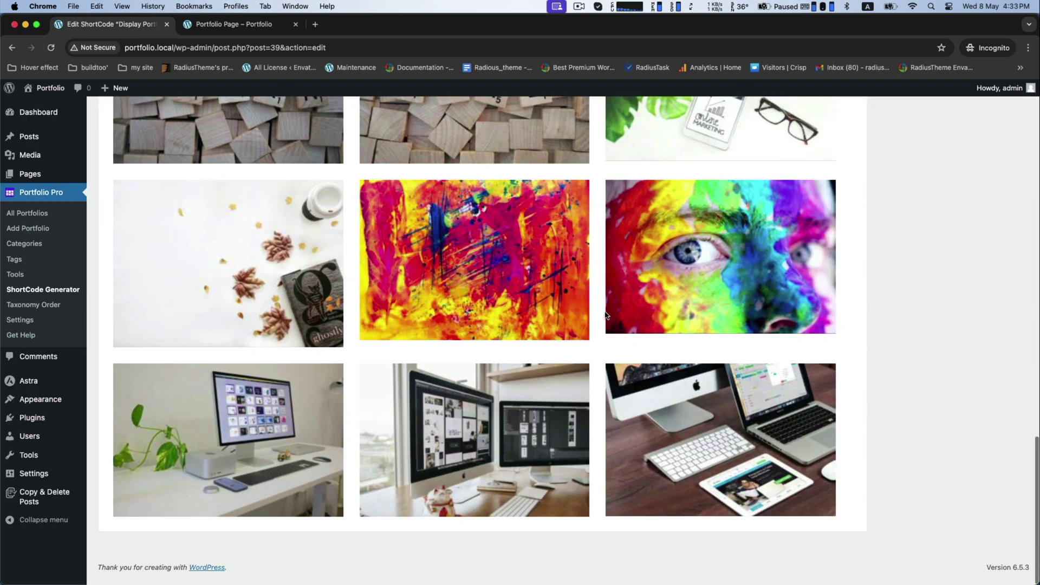
scroll(395, 251, up, 20)
click(1003, 122)
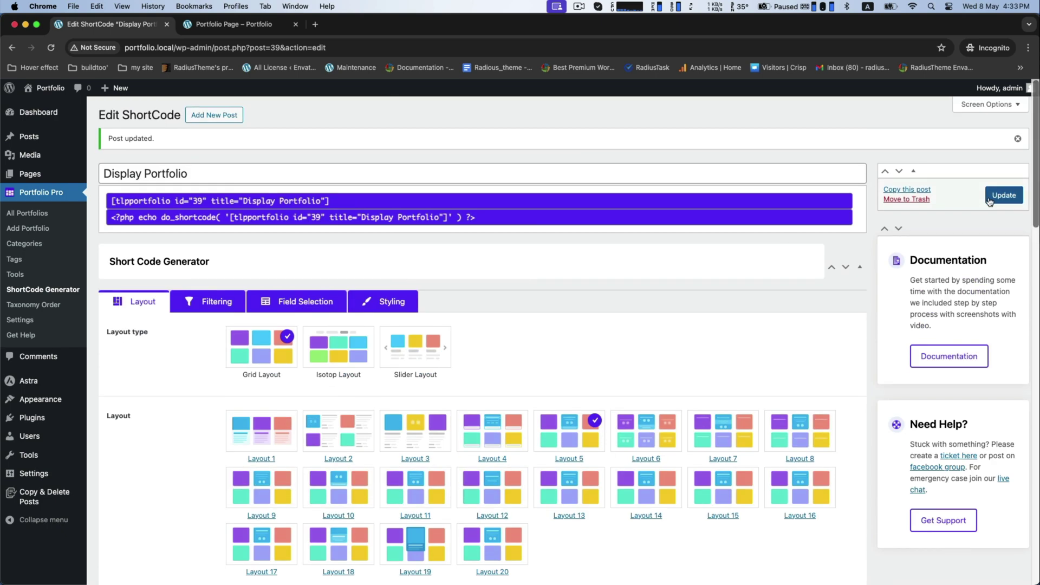
Reload the portfolio page to view the new image grid and preview the colourful-face project
click(235, 24)
click(50, 48)
scroll(301, 256, down, 1)
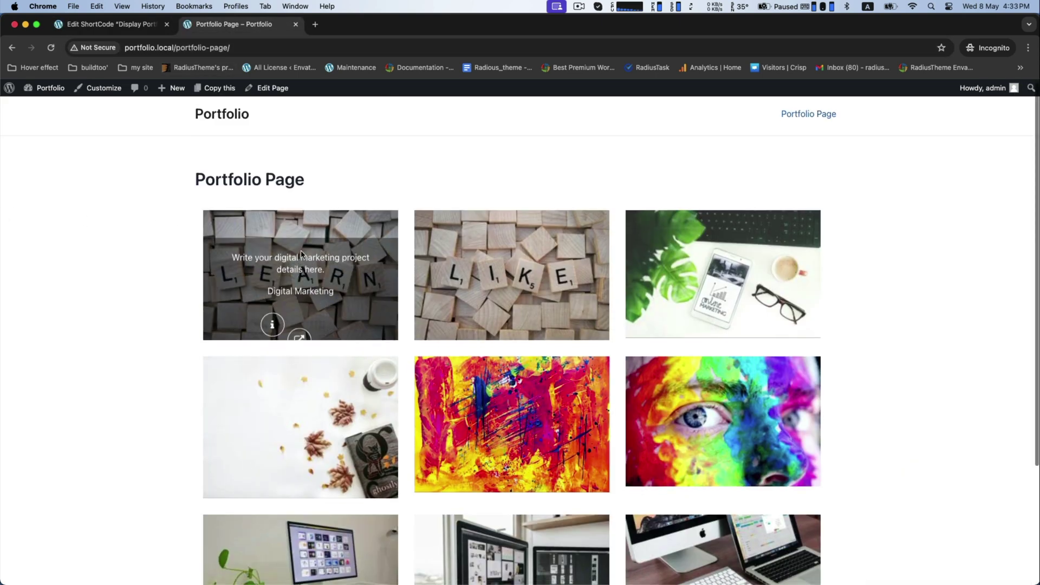
scroll(704, 303, down, 3)
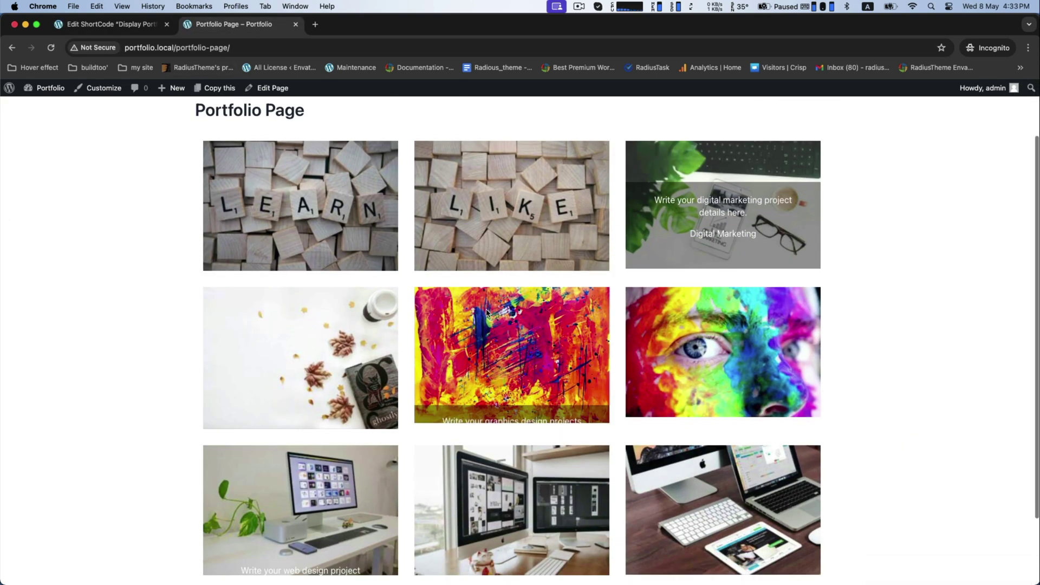
scroll(752, 313, up, 3)
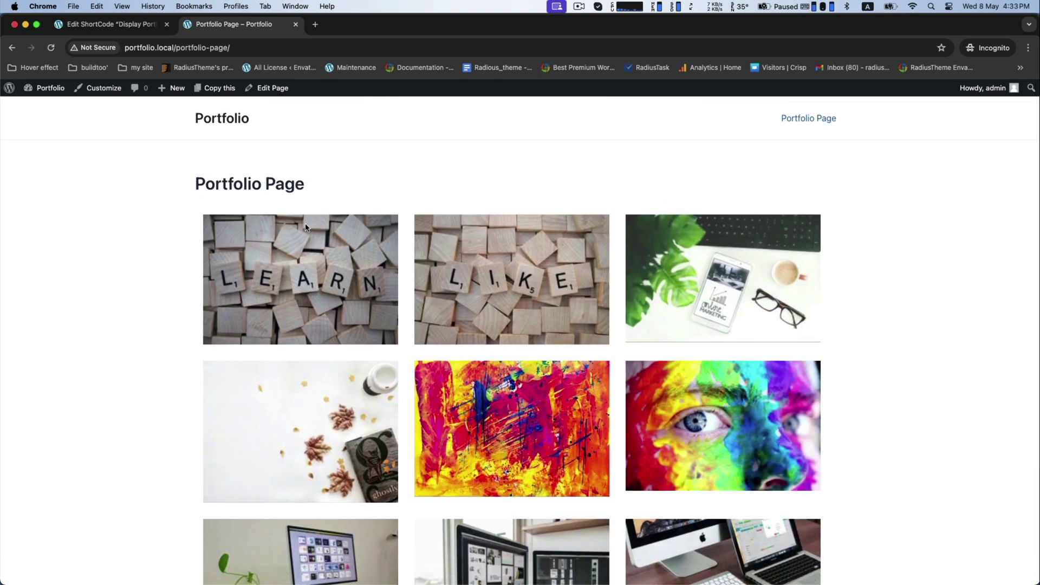
scroll(704, 422, down, 1)
click(717, 443)
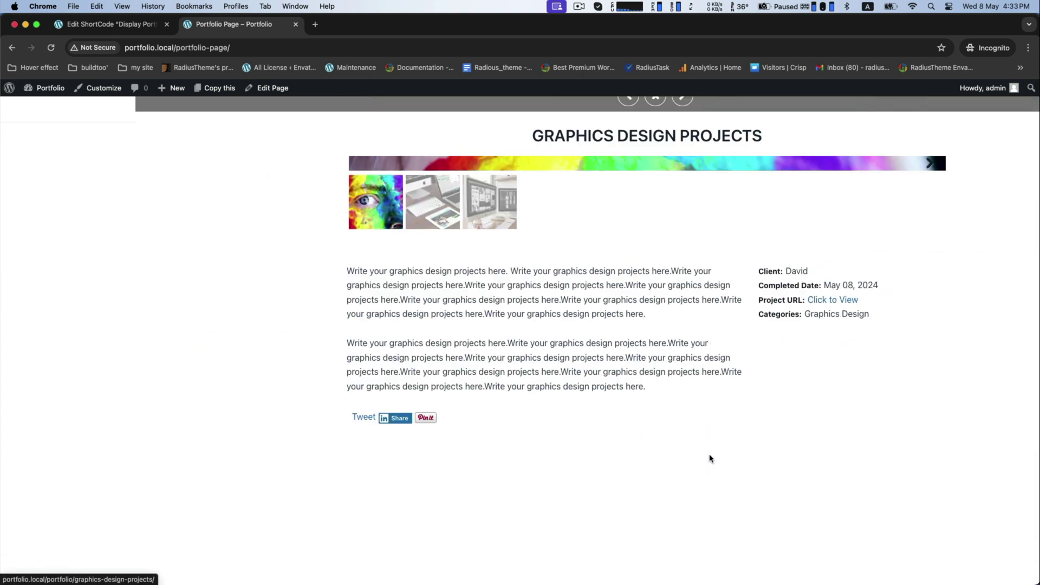
scroll(500, 272, down, 4)
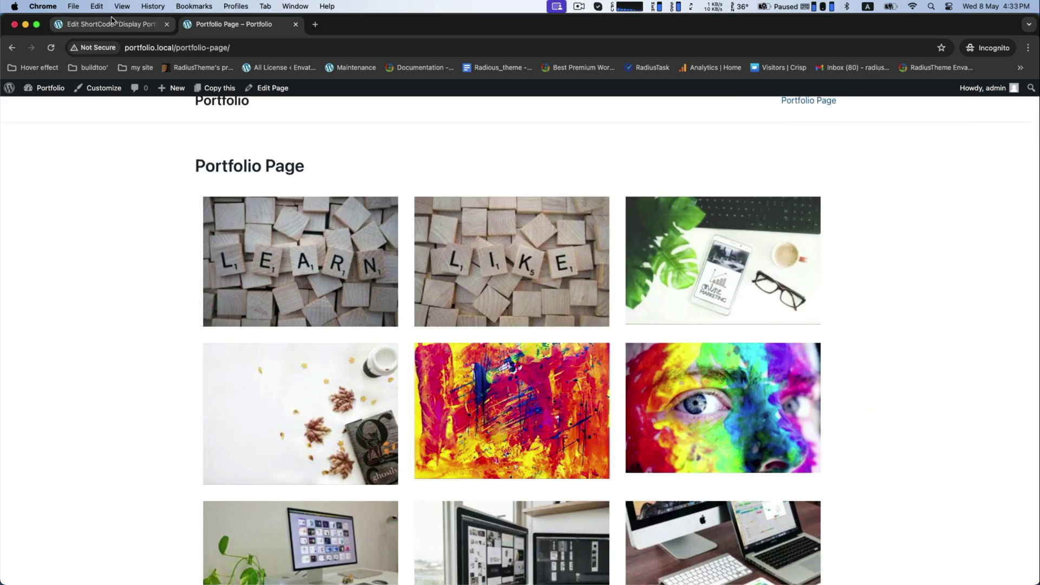
Set the Detail page link type to New Page, save it, and go back to the portfolio page
click(109, 24)
scroll(198, 295, down, 10)
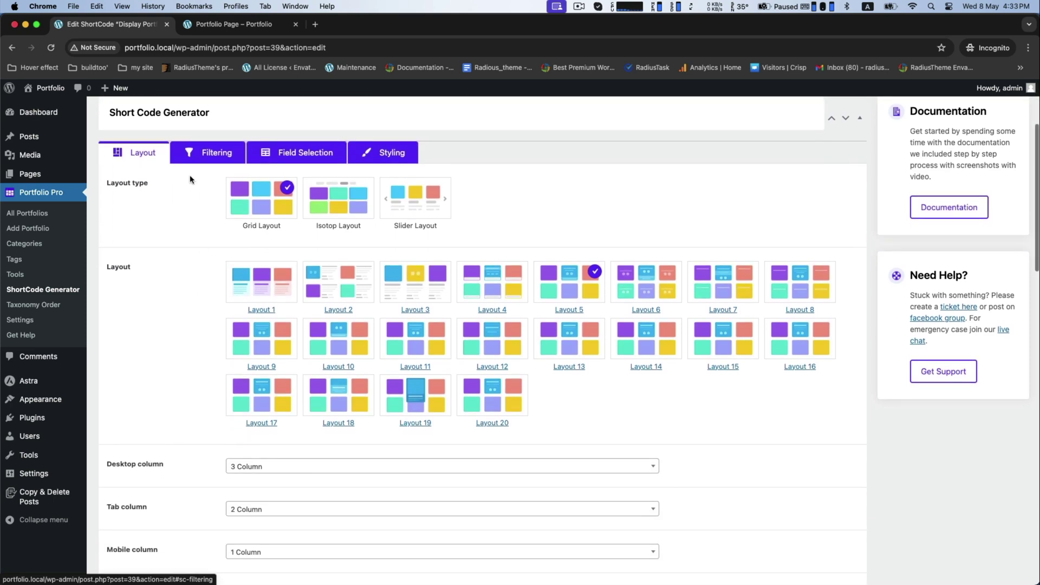
scroll(191, 250, down, 6)
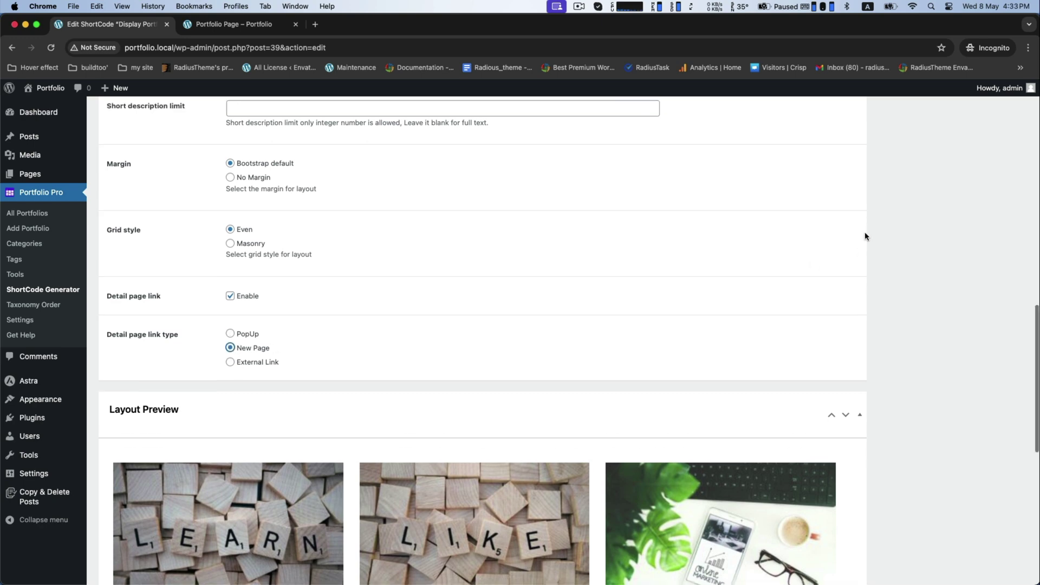
key(super+s)
click(217, 24)
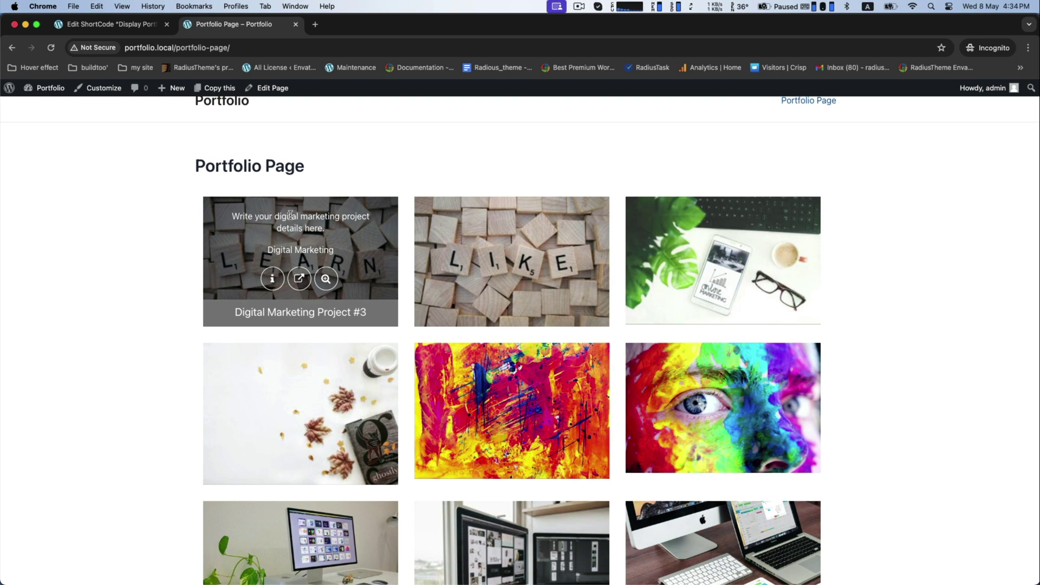
Open the Digital Marketing Project #3 and Graphics Design Projects #2 pages, returning to the grid each time
click(272, 280)
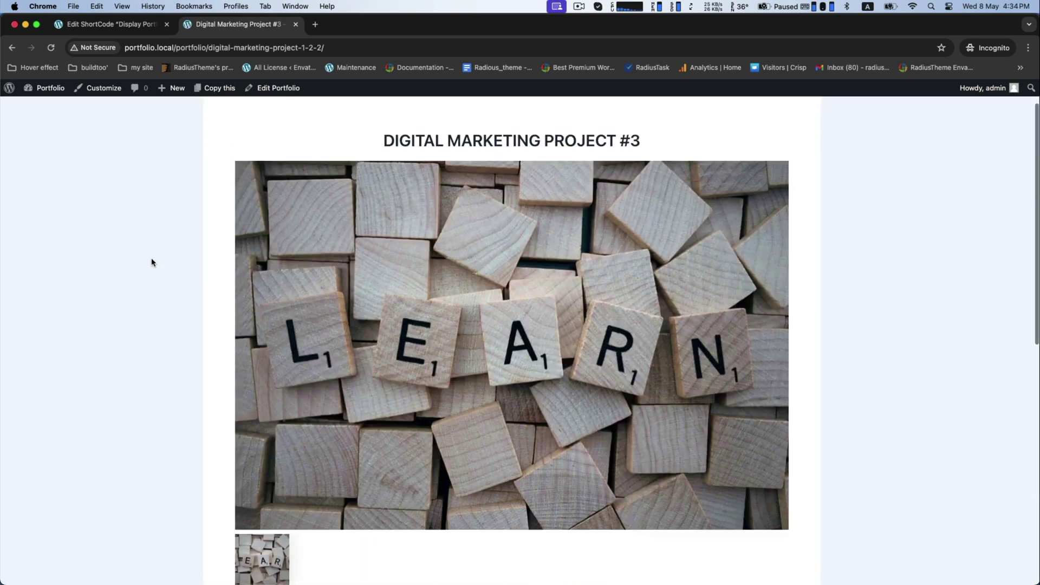
scroll(162, 260, down, 5)
scroll(411, 377, down, 5)
scroll(413, 376, up, 10)
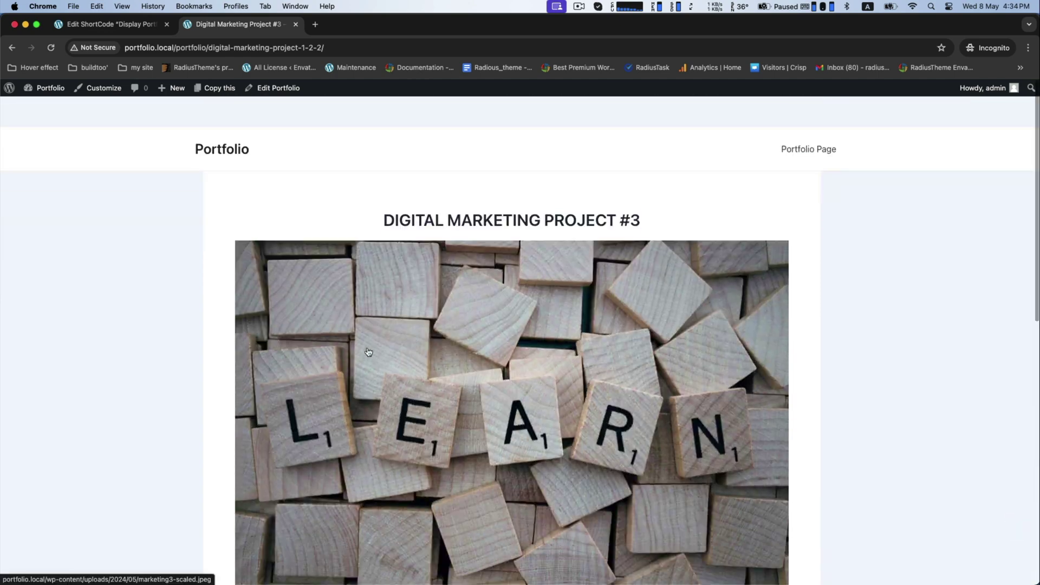
click(11, 48)
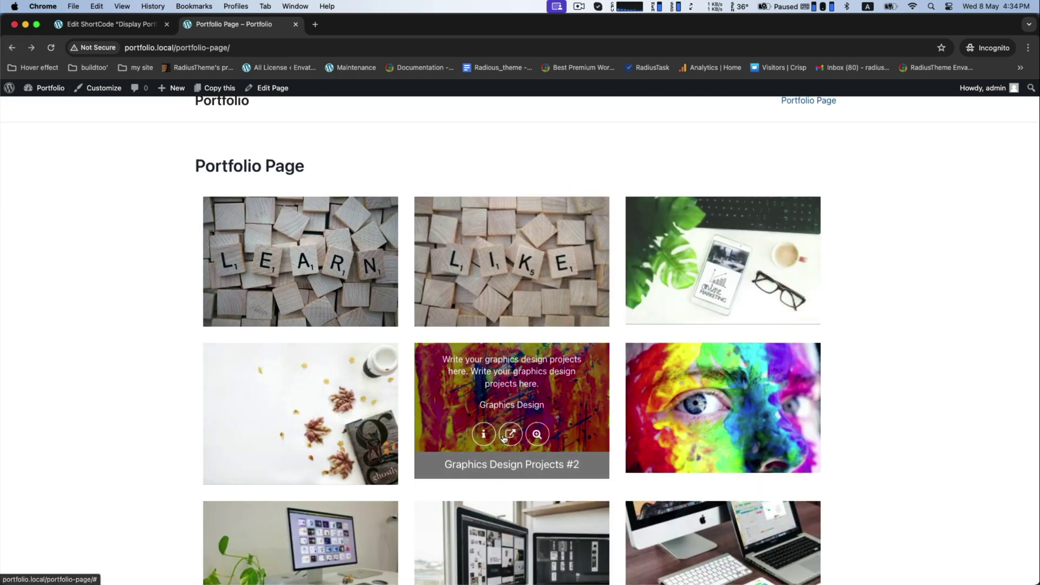
click(482, 437)
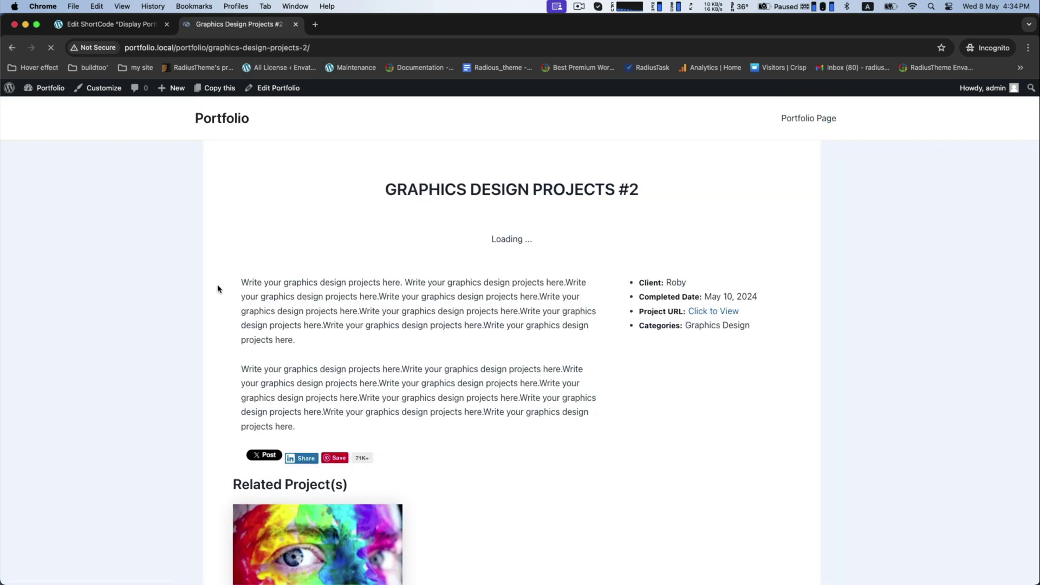
scroll(218, 288, down, 5)
scroll(217, 288, up, 5)
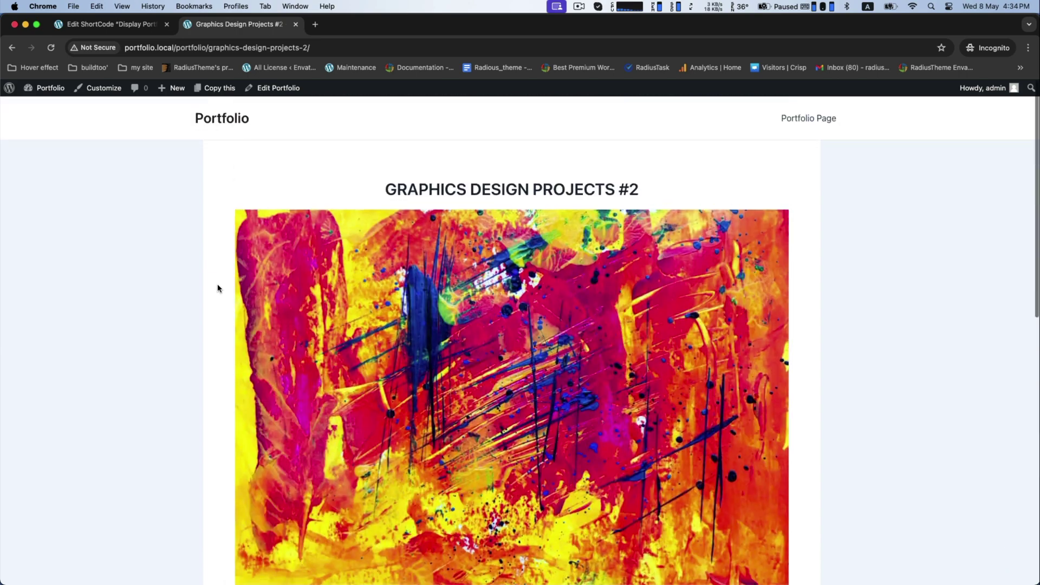
click(14, 46)
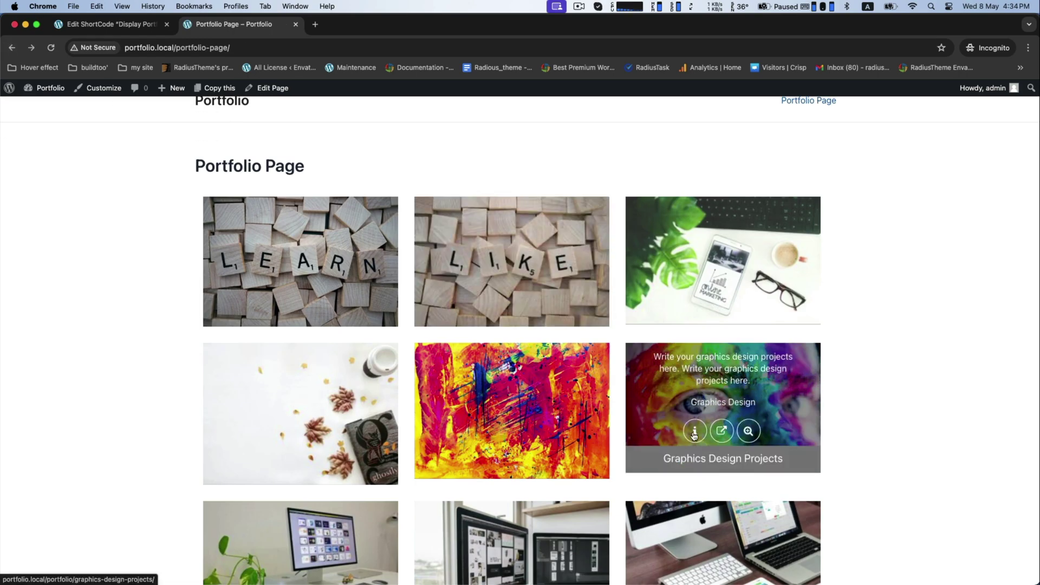
Open the Graphics Design Projects page and advance its image slider to the desk and cat image
click(695, 434)
scroll(499, 324, down, 5)
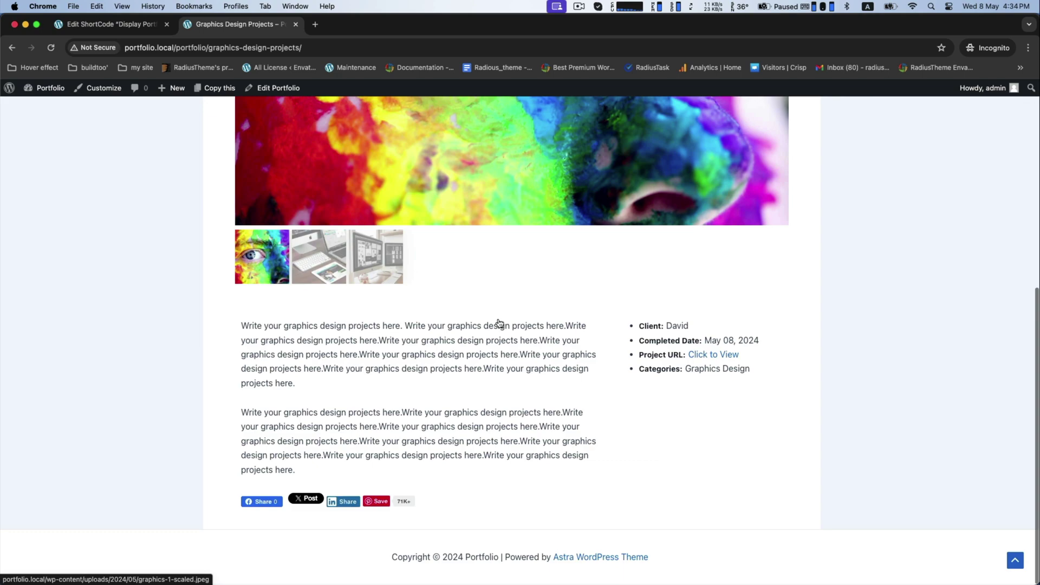
scroll(498, 323, up, 5)
click(772, 352)
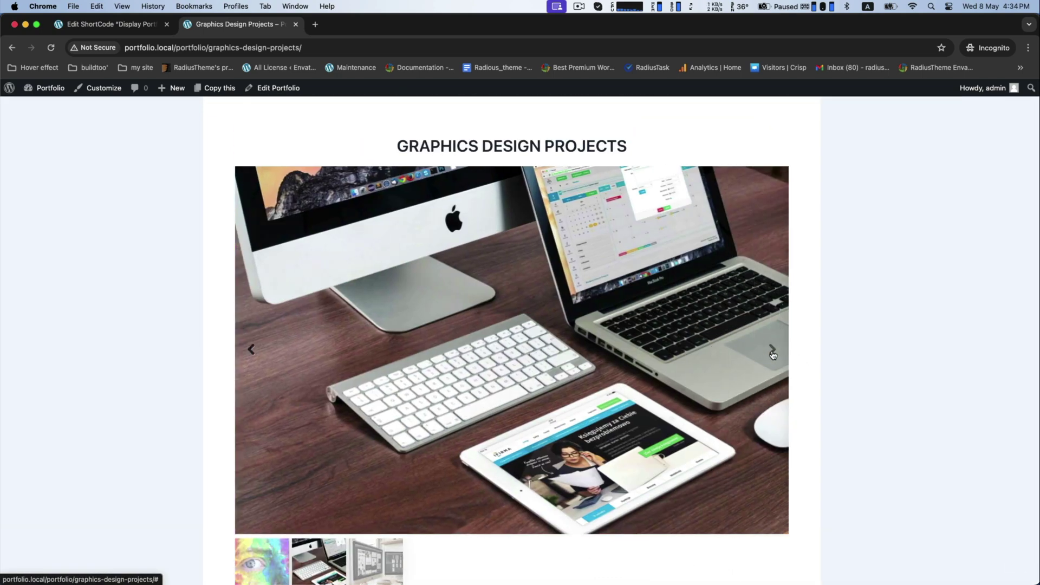
click(773, 354)
scroll(379, 308, down, 5)
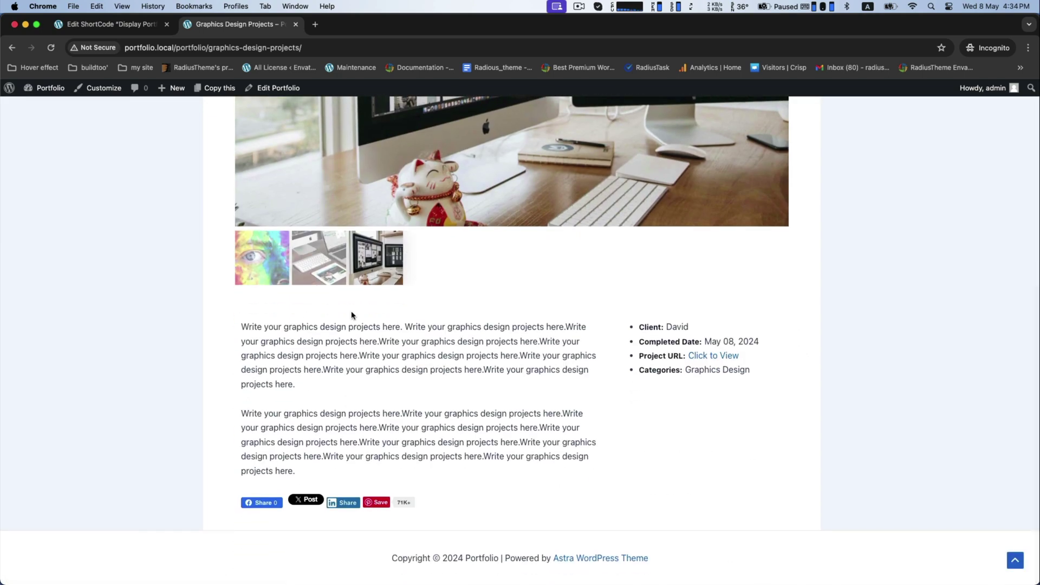
scroll(394, 302, up, 5)
Restrict the shortcode's Filtering categories to Web Design and save with Update
click(100, 24)
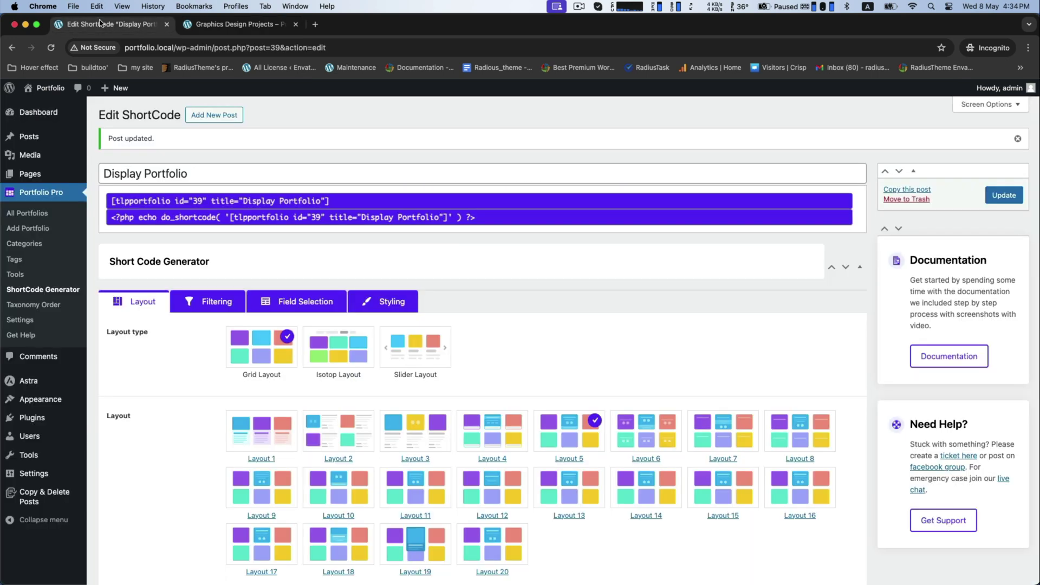
click(210, 308)
scroll(220, 303, down, 6)
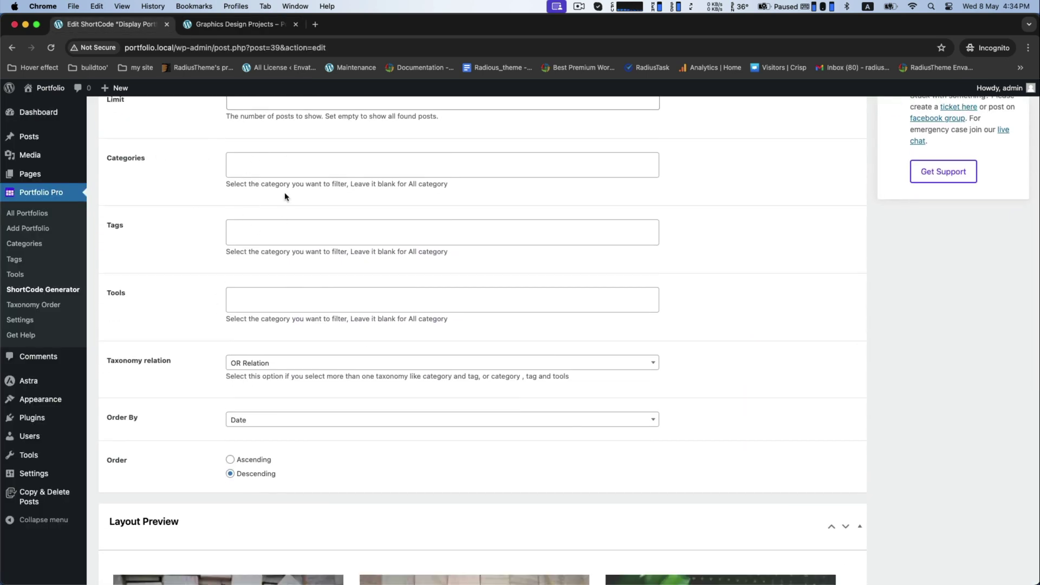
click(324, 166)
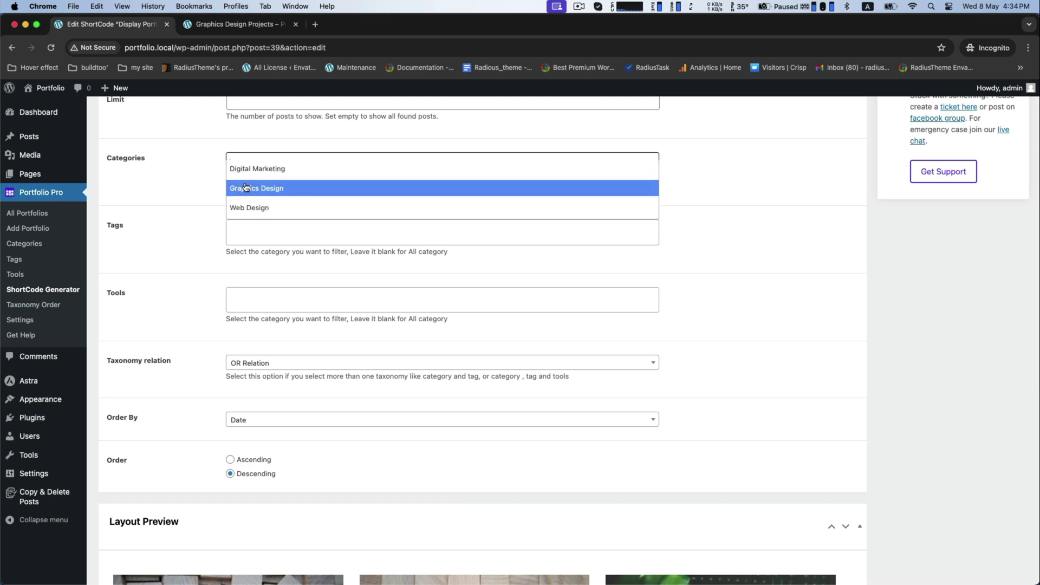
click(238, 208)
scroll(770, 388, down, 4)
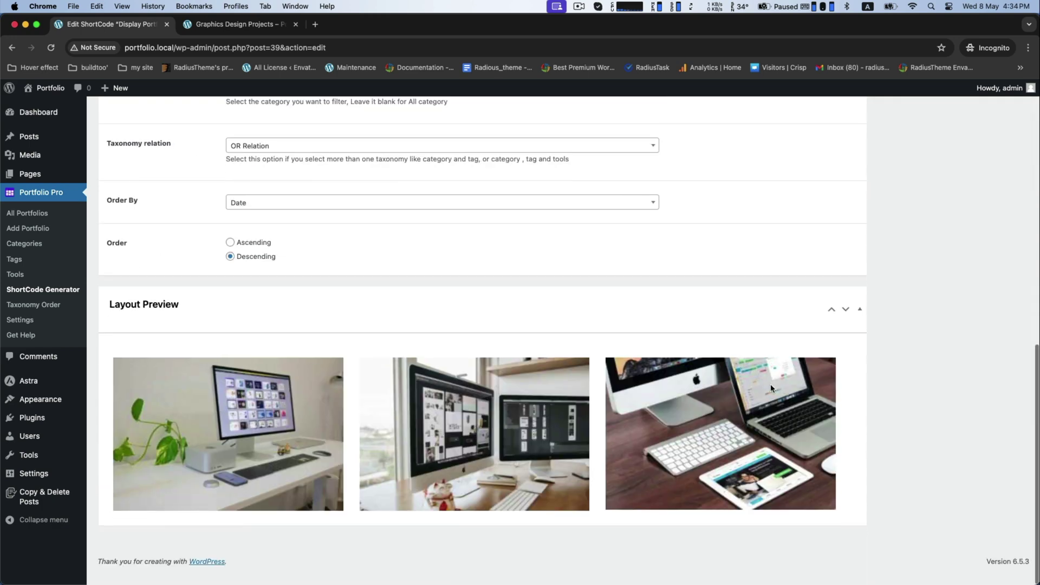
click(1004, 195)
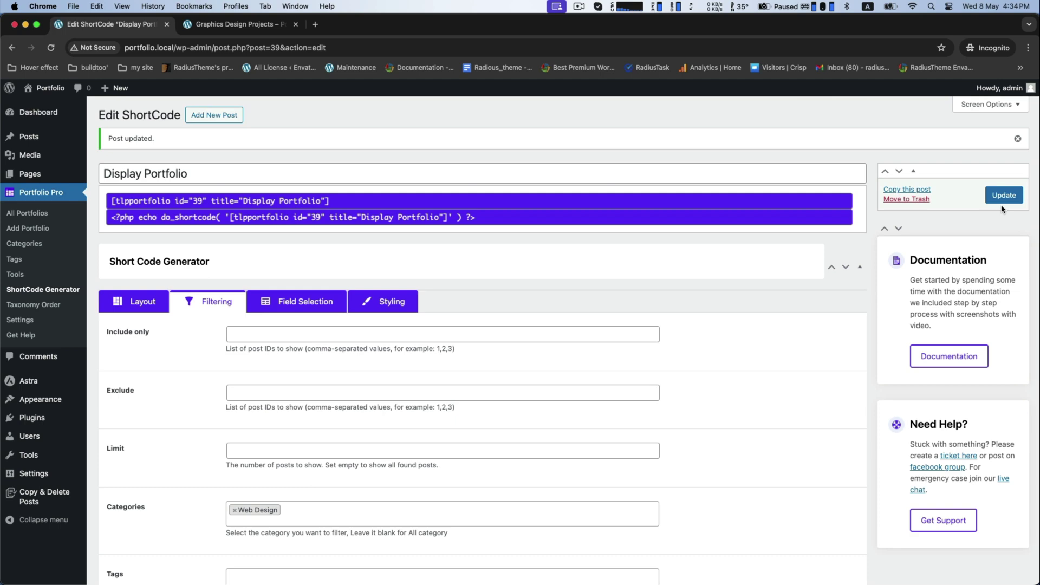
Open the Portfolio Page from the site menu to confirm only three Web Design projects appear
click(238, 24)
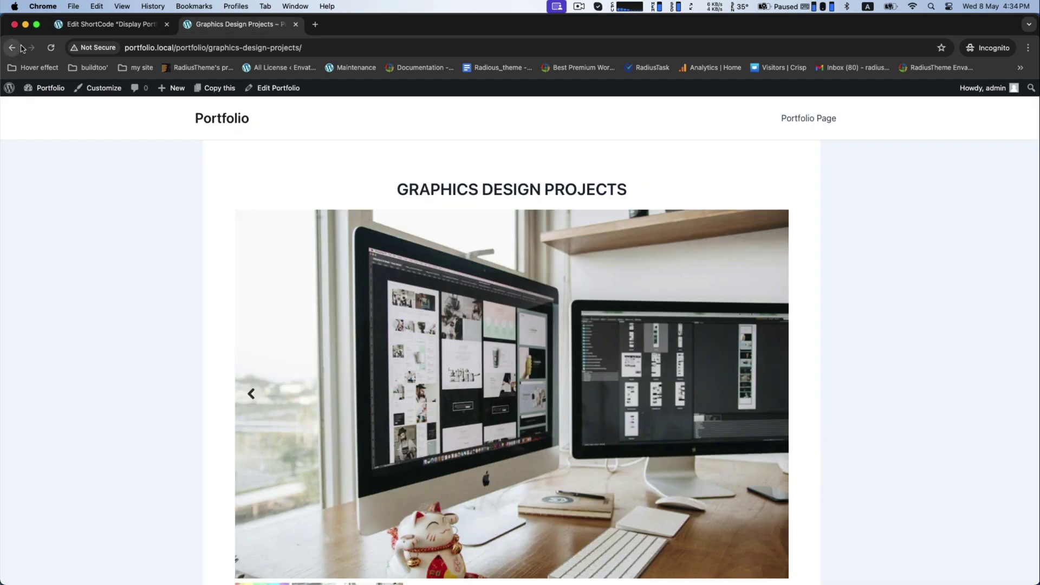
click(778, 121)
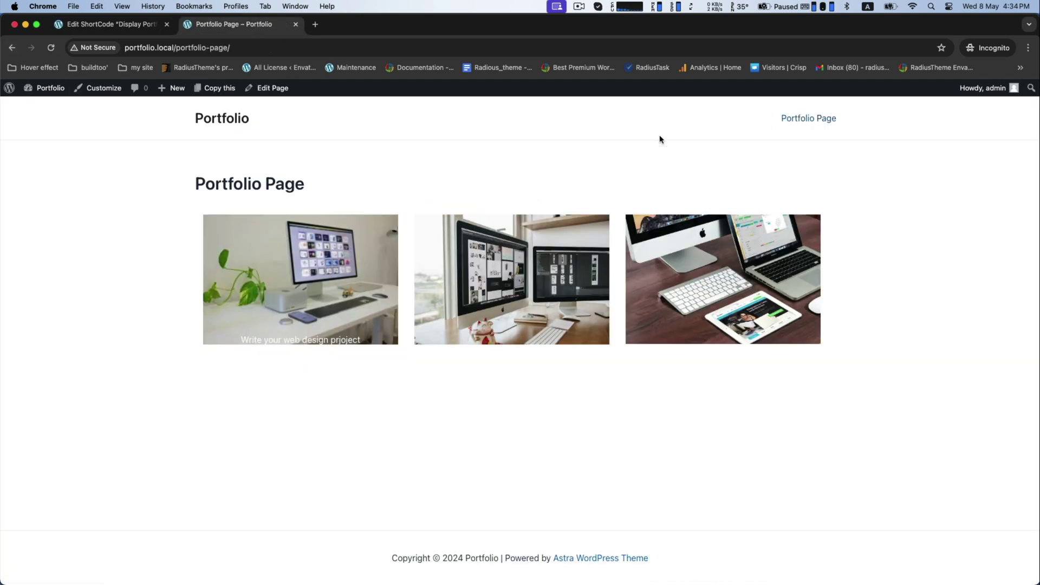
click(146, 27)
click(237, 299)
Review the field selection options and check the current Portfolio Page
scroll(237, 292, down, 5)
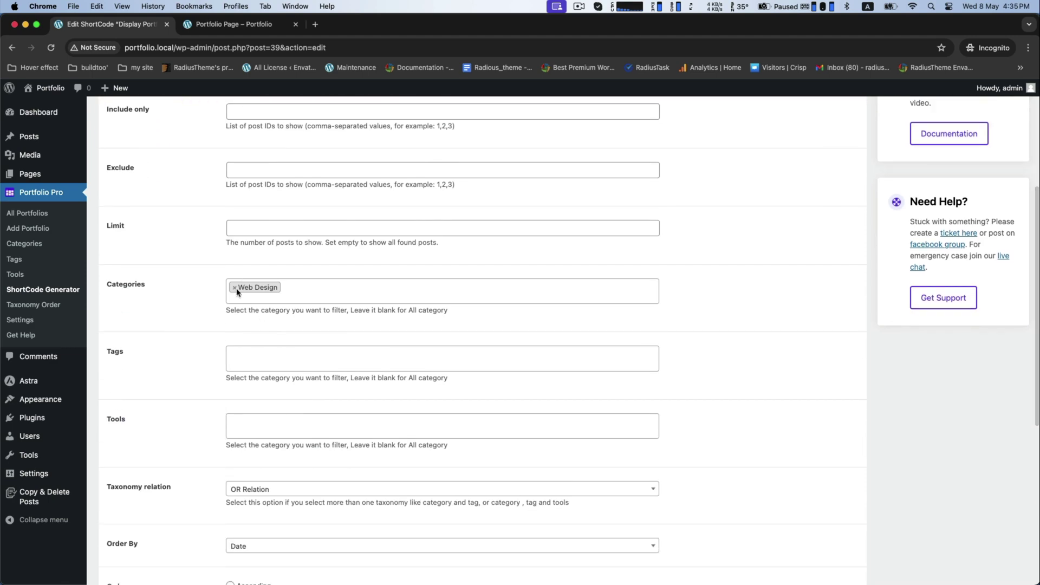
scroll(159, 323, down, 6)
scroll(263, 380, up, 10)
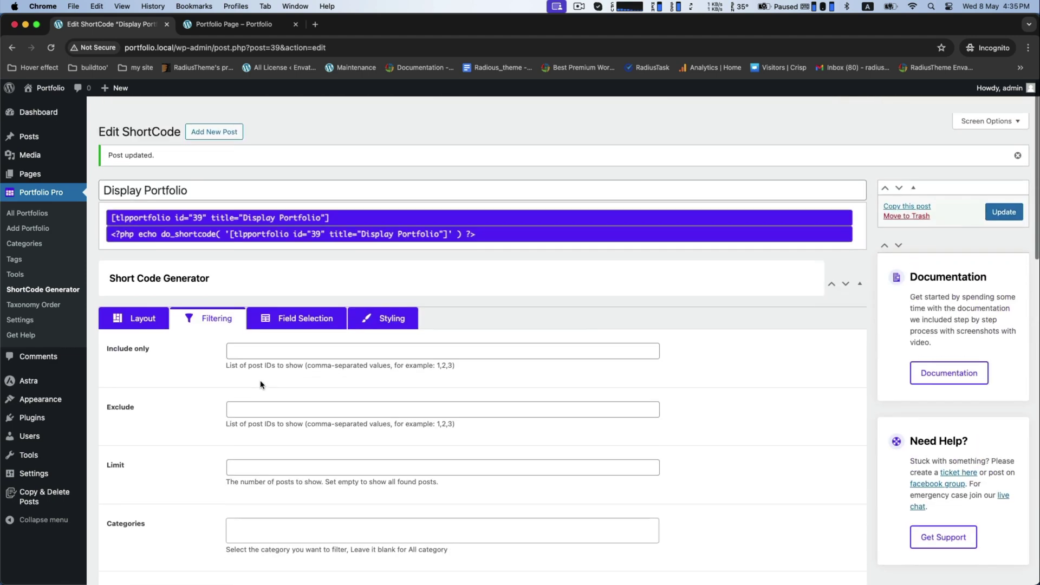
click(298, 301)
scroll(410, 396, down, 2)
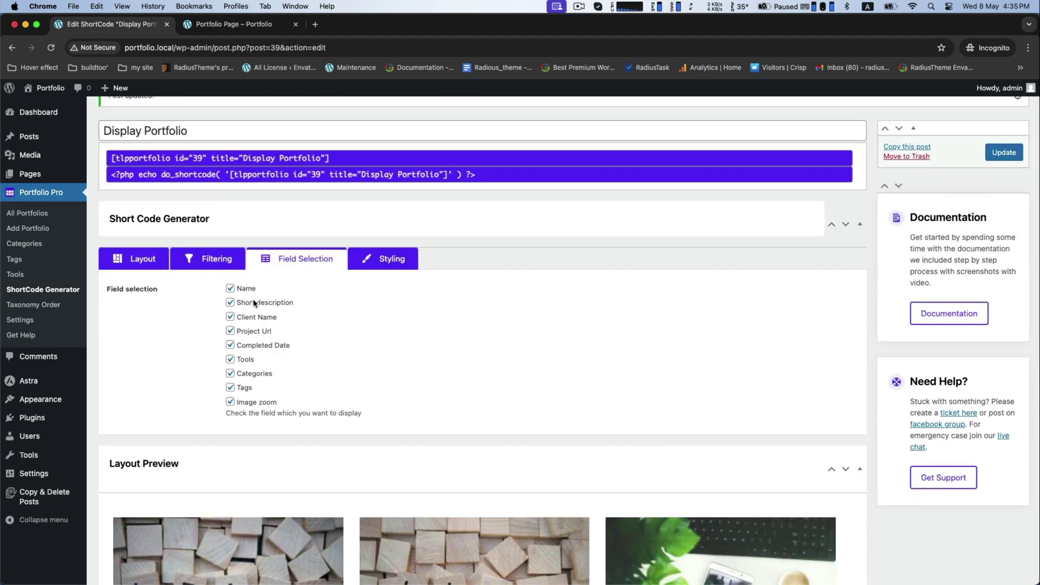
click(233, 24)
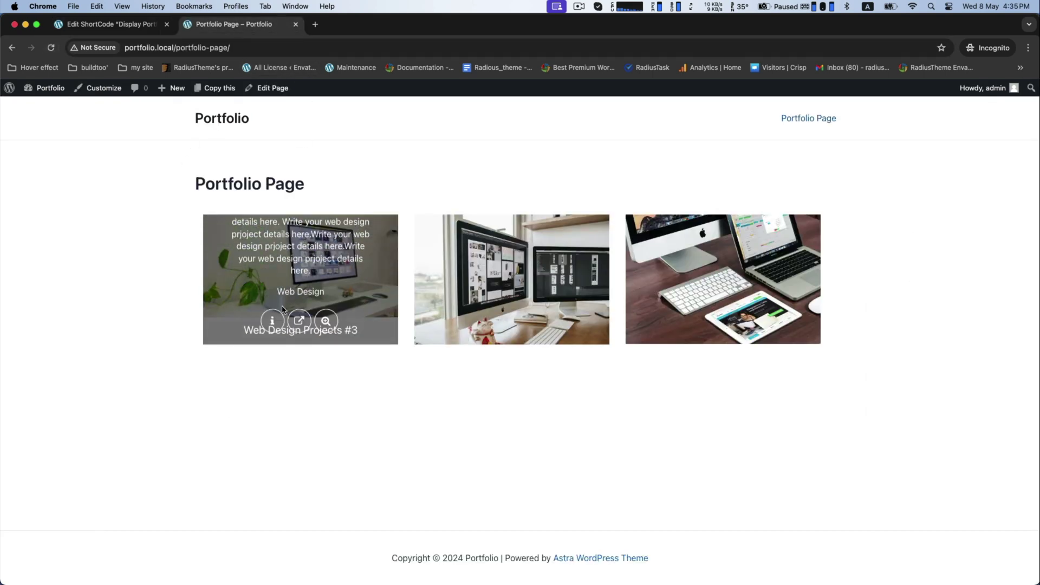
Clear the Web Design category filter, set Layout 4, and save the shortcode
click(121, 27)
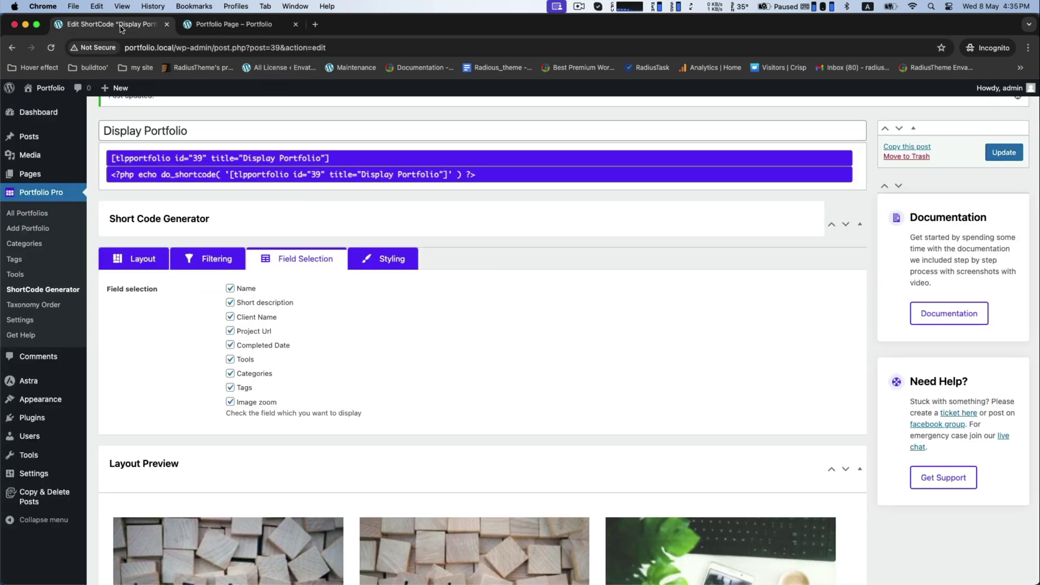
click(154, 255)
scroll(645, 262, down, 10)
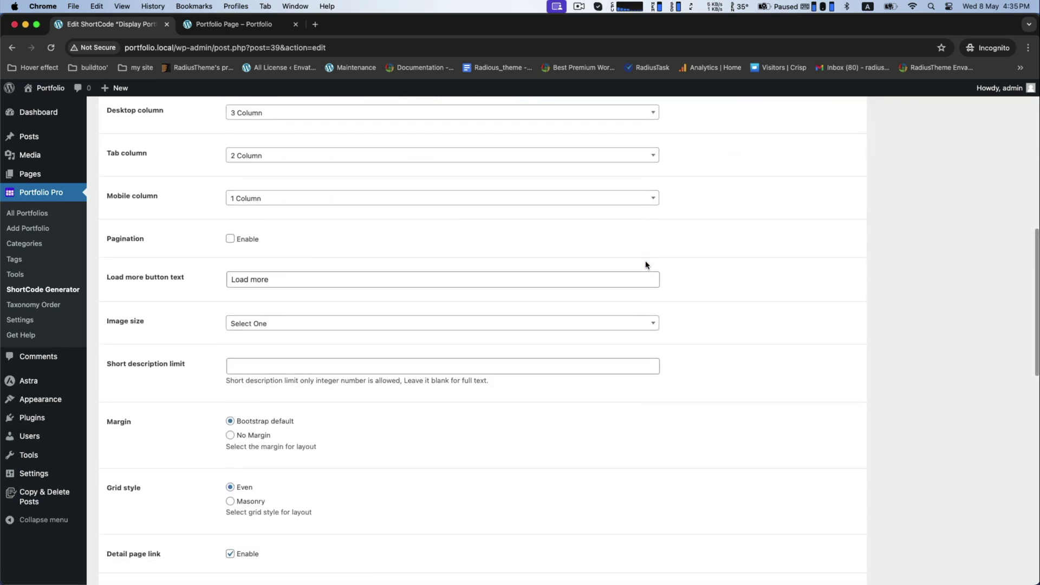
scroll(645, 265, up, 10)
click(209, 237)
scroll(544, 336, down, 10)
scroll(902, 243, up, 6)
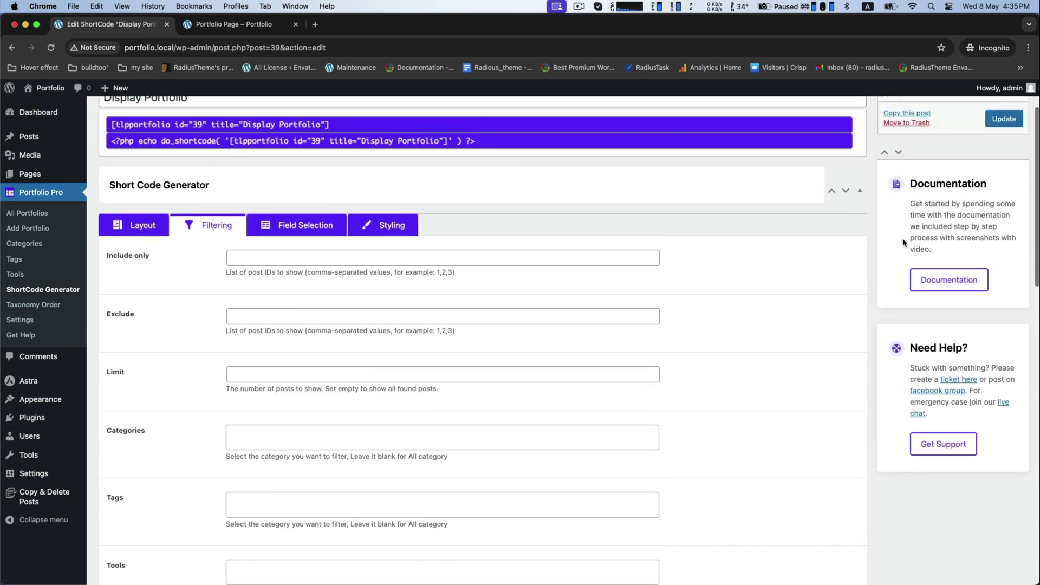
click(1004, 119)
Reload the Portfolio Page to see all projects as titled cards, then return to the editor
scroll(338, 285, down, 5)
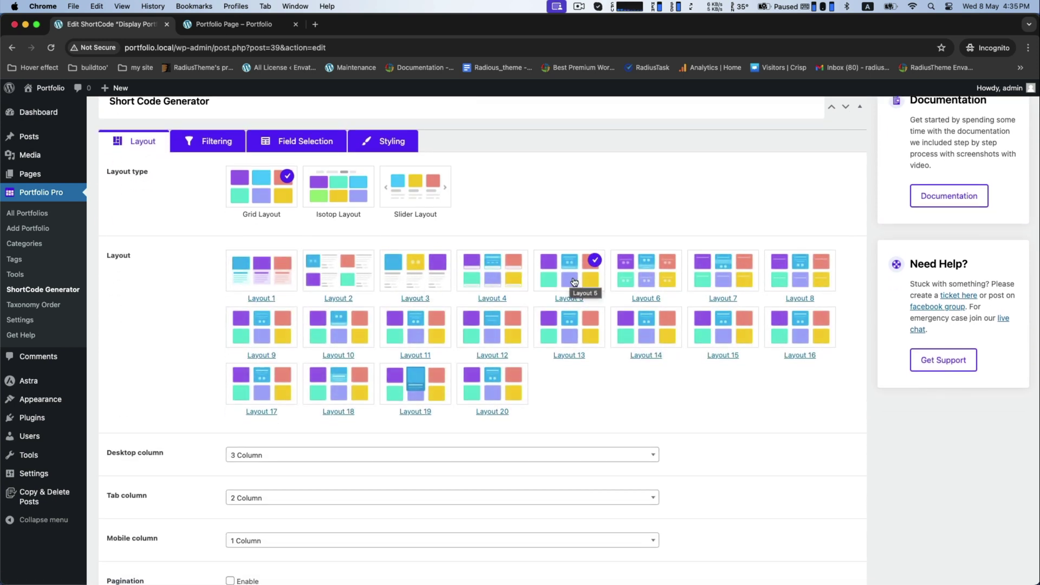
scroll(557, 383, down, 10)
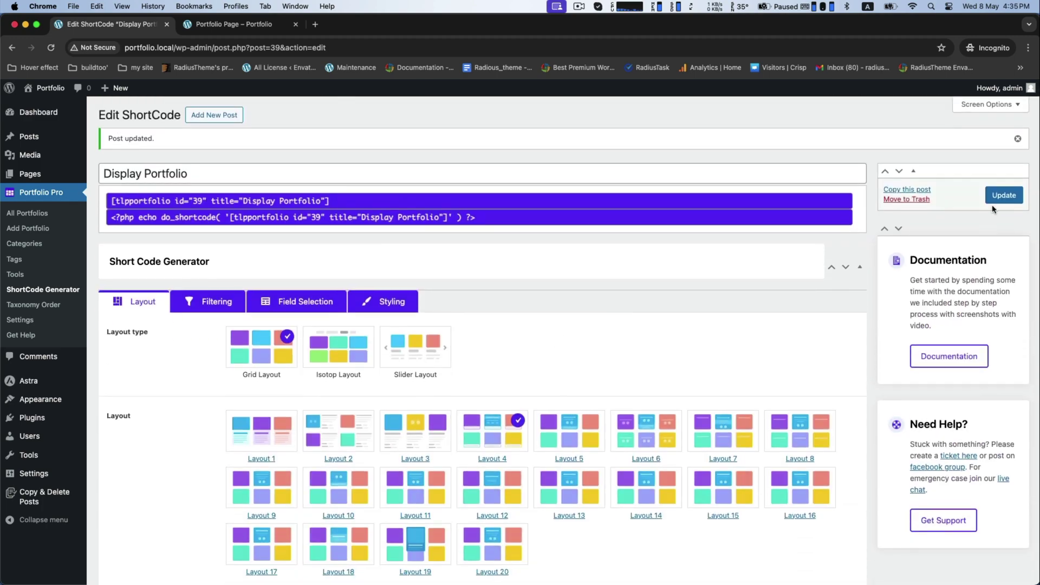
click(234, 24)
click(51, 48)
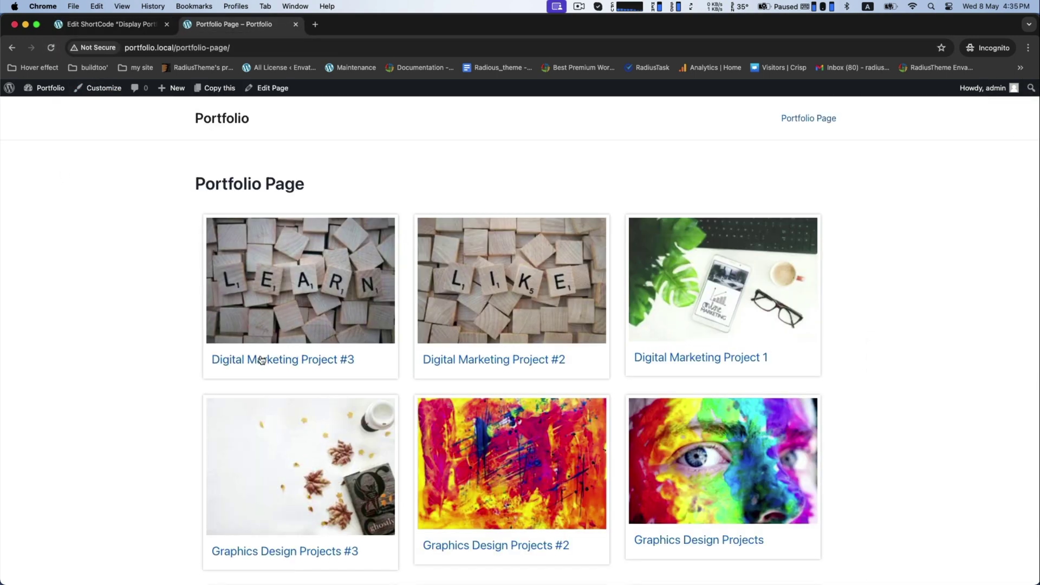
click(119, 27)
Uncheck the Name field in Field Selection, update, and reload the Portfolio Page to verify
click(296, 303)
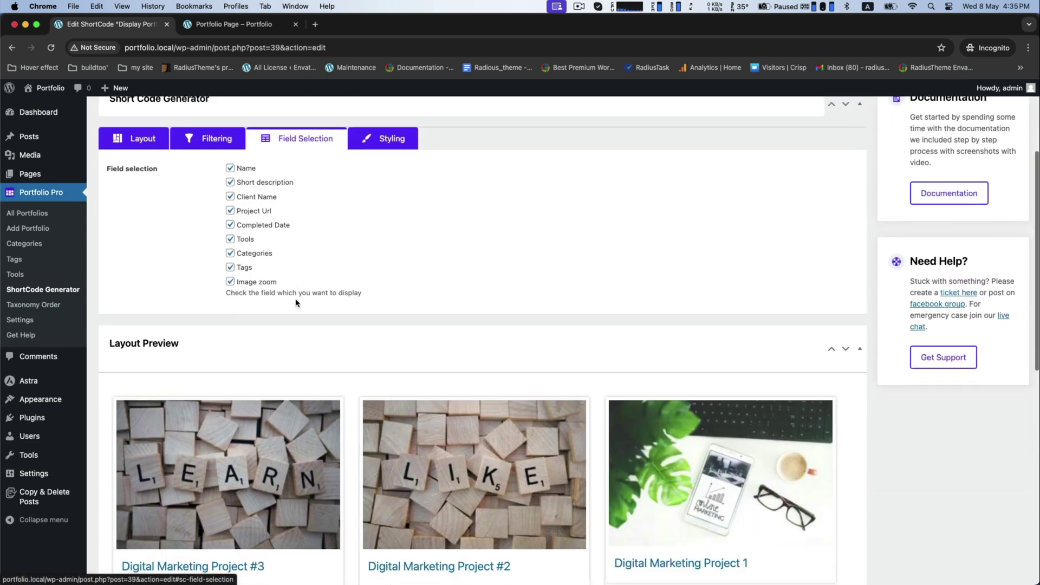
click(231, 169)
scroll(660, 156, up, 5)
click(1002, 195)
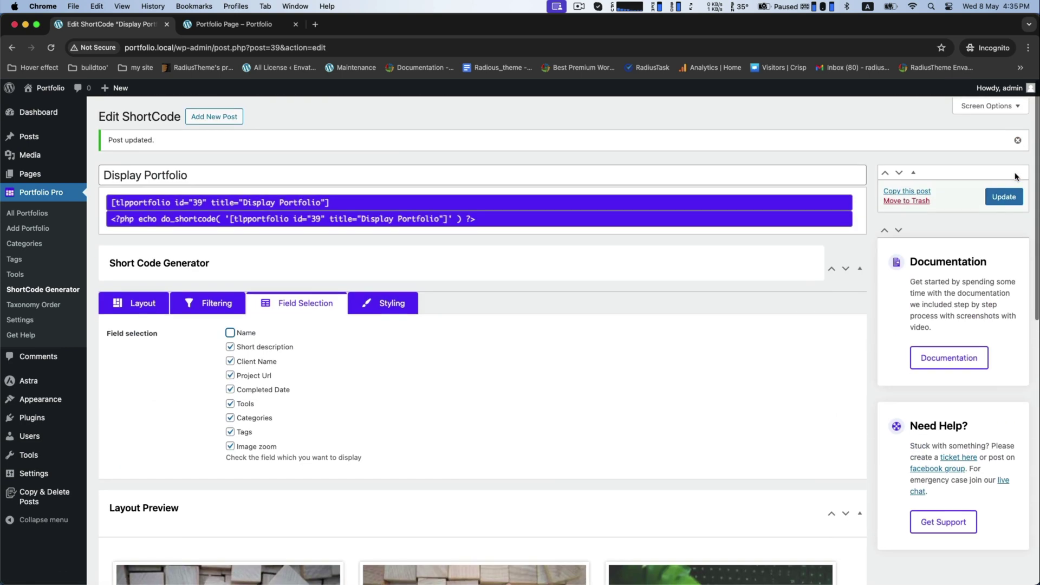
click(246, 25)
click(50, 48)
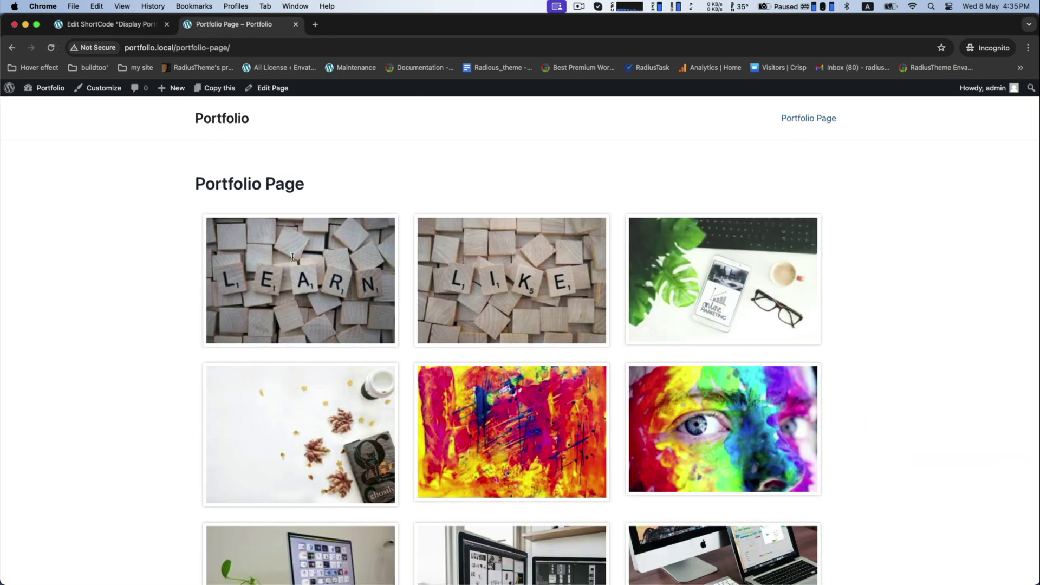
Save the Field Selection with Short description unchecked and review the Portfolio Page grid
click(117, 23)
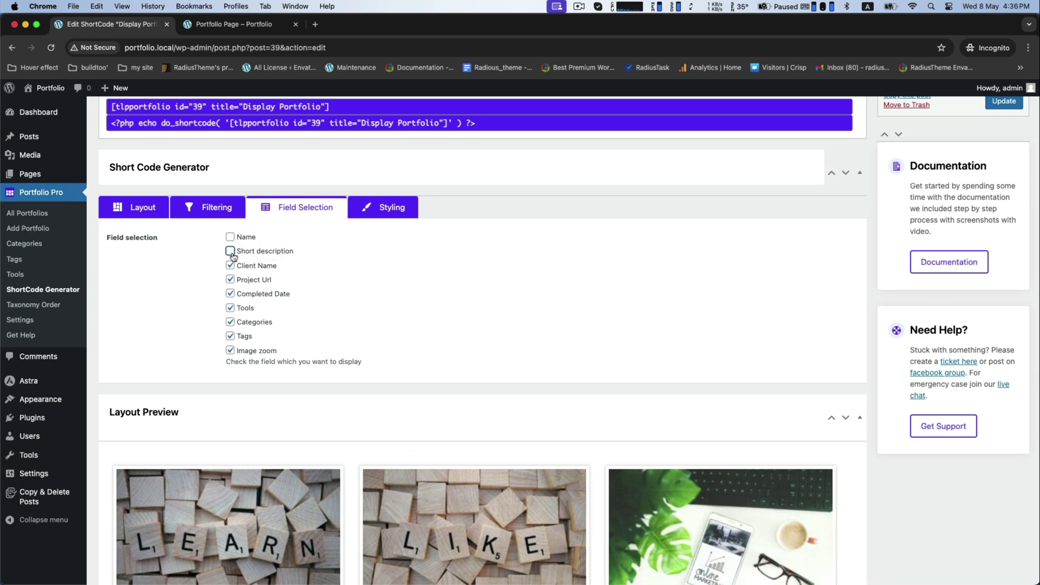
click(1004, 101)
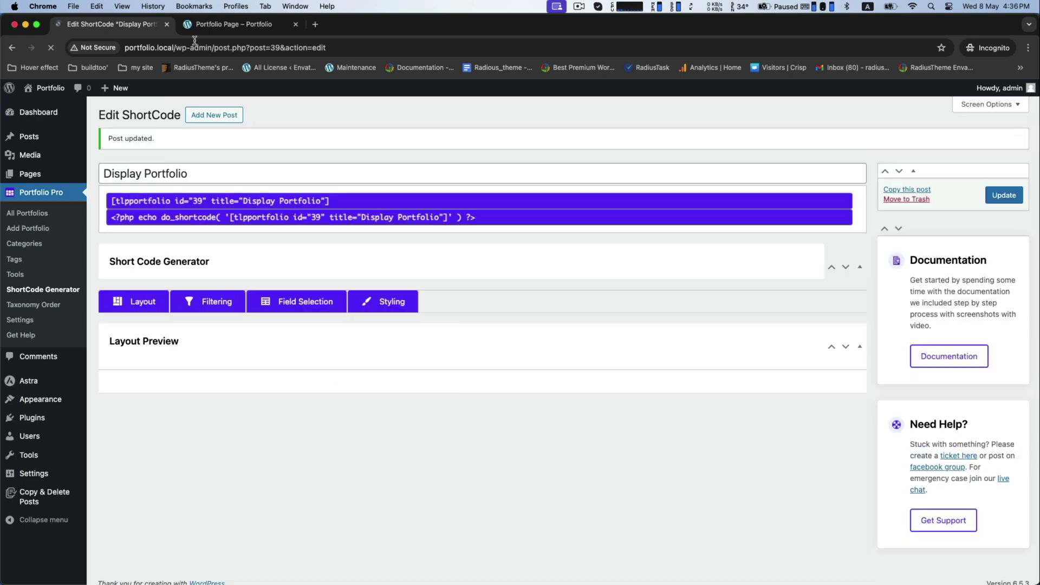
click(233, 24)
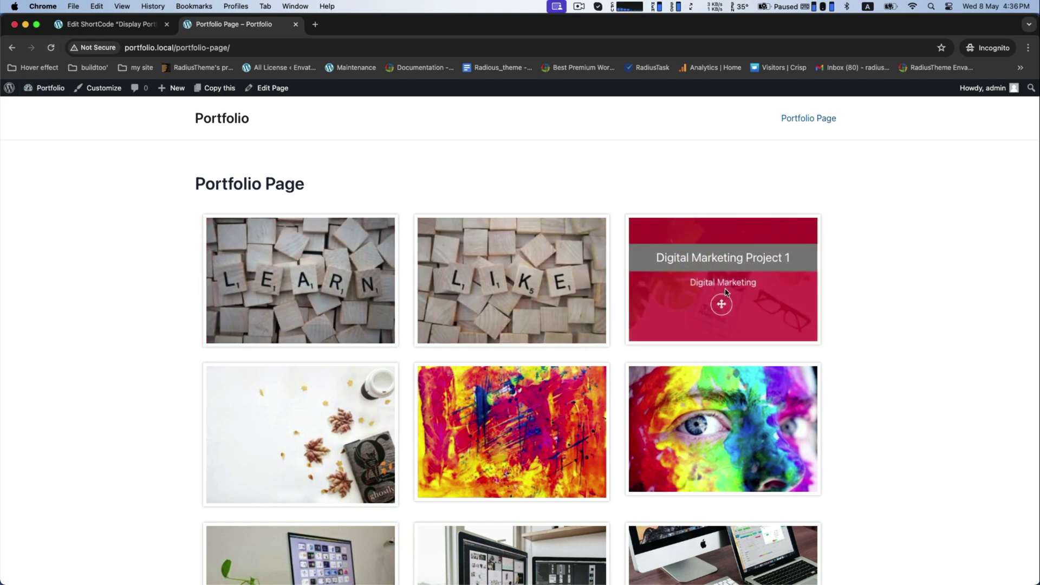
scroll(724, 287, down, 3)
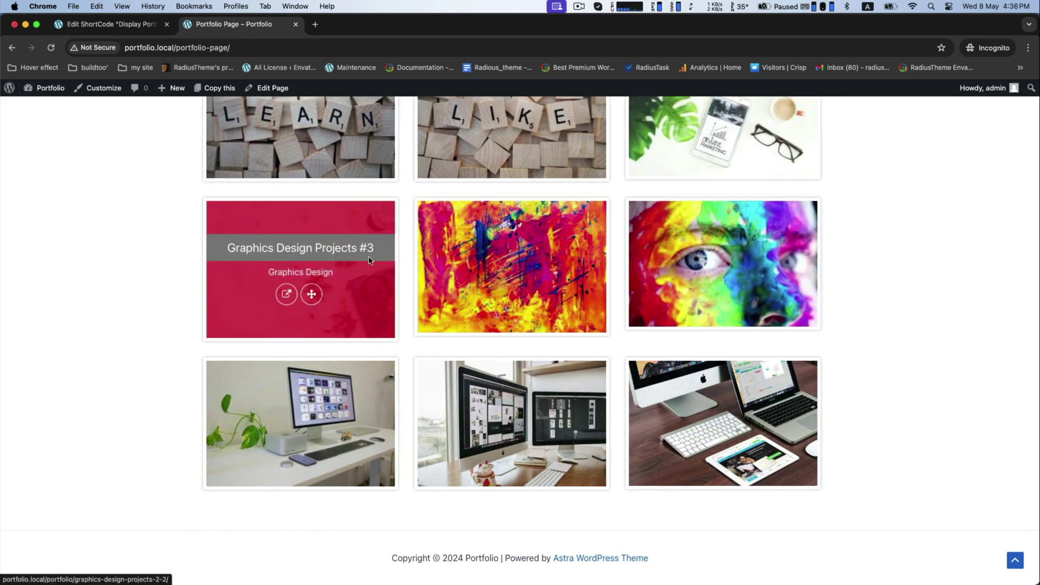